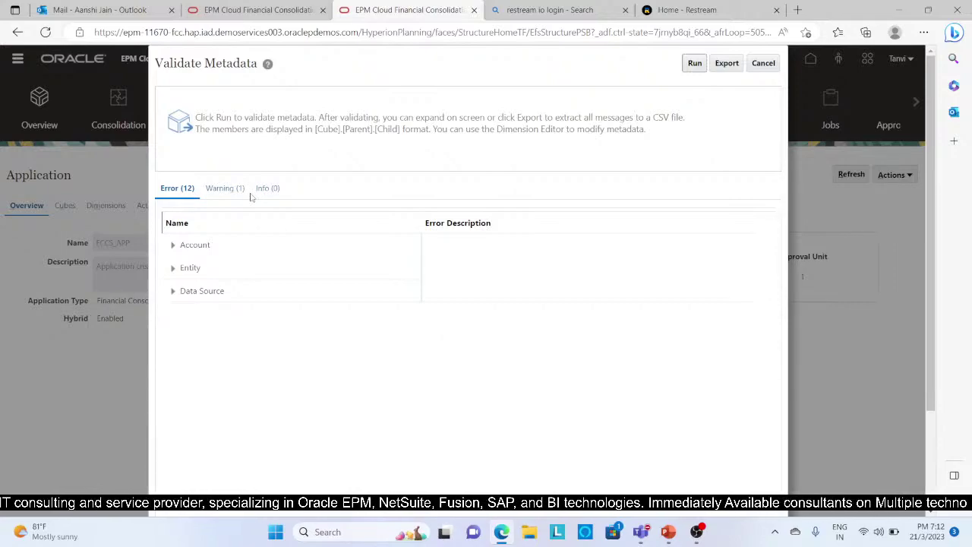
Step: Expand the Account, Entity and Data Source error groups in the metadata validation results and review their error descriptions
left_click(174, 245)
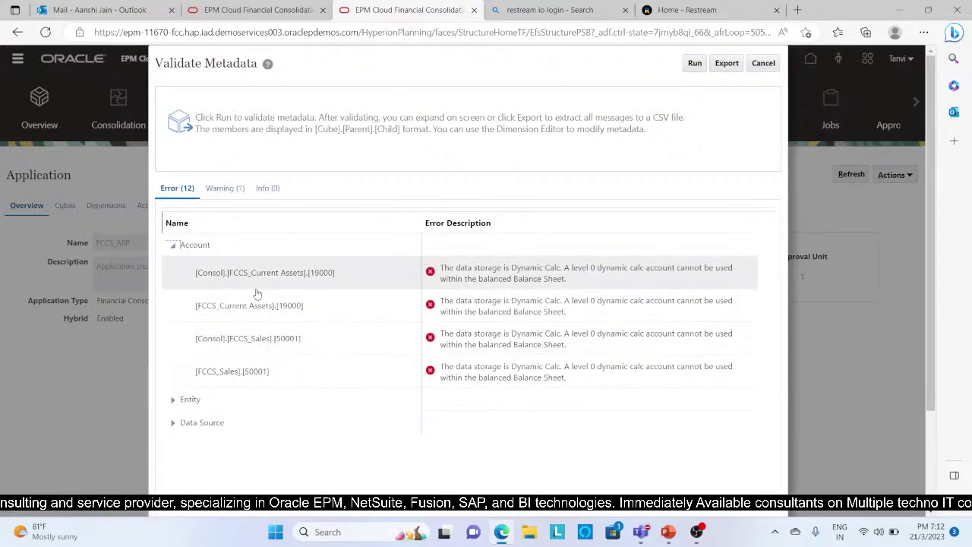
scroll(257, 294, "down", 1)
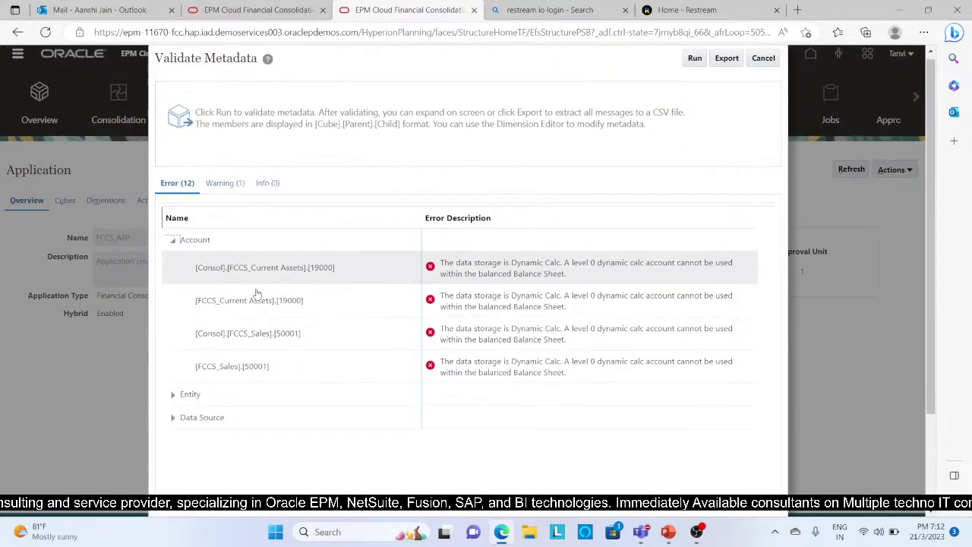
left_click(173, 400)
scroll(250, 406, "down", 2)
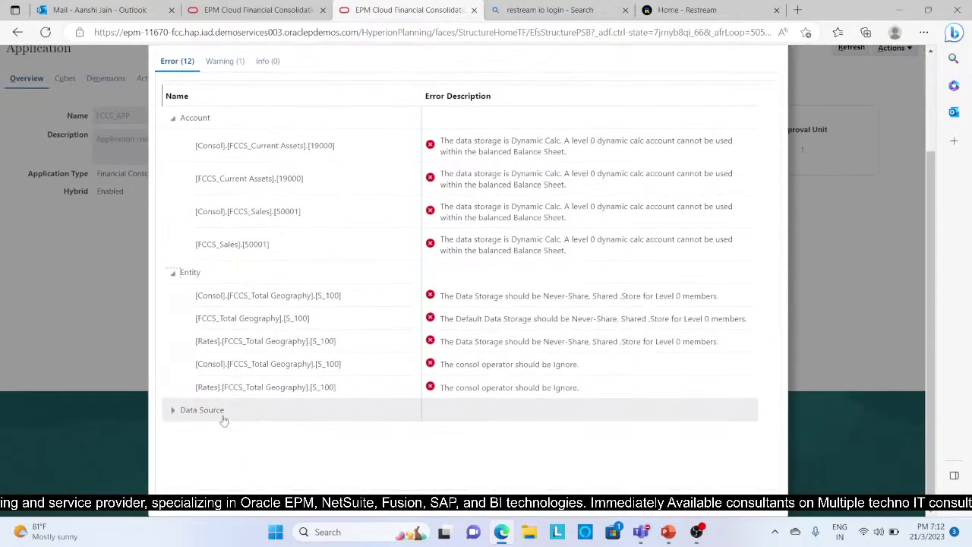
left_click(172, 410)
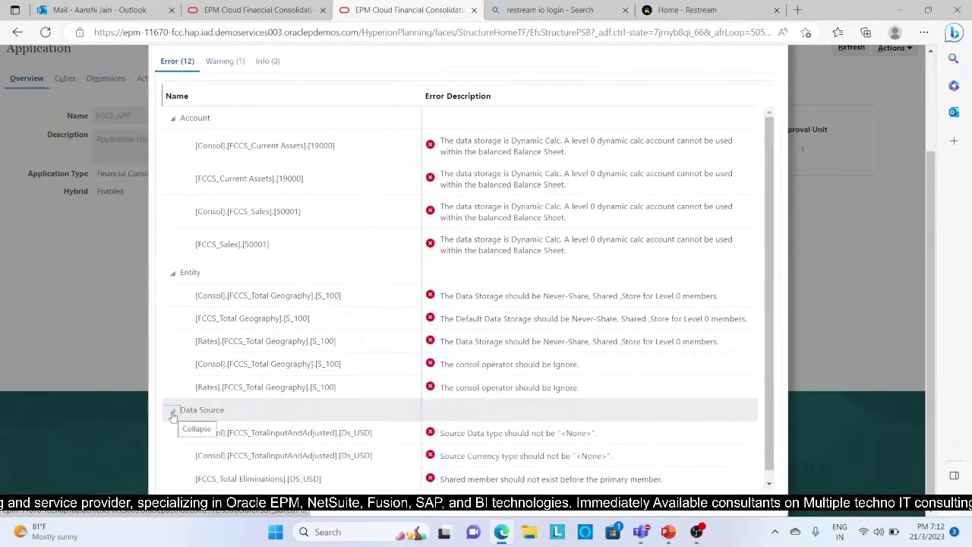
scroll(322, 397, "down", 1)
scroll(322, 397, "up", 1)
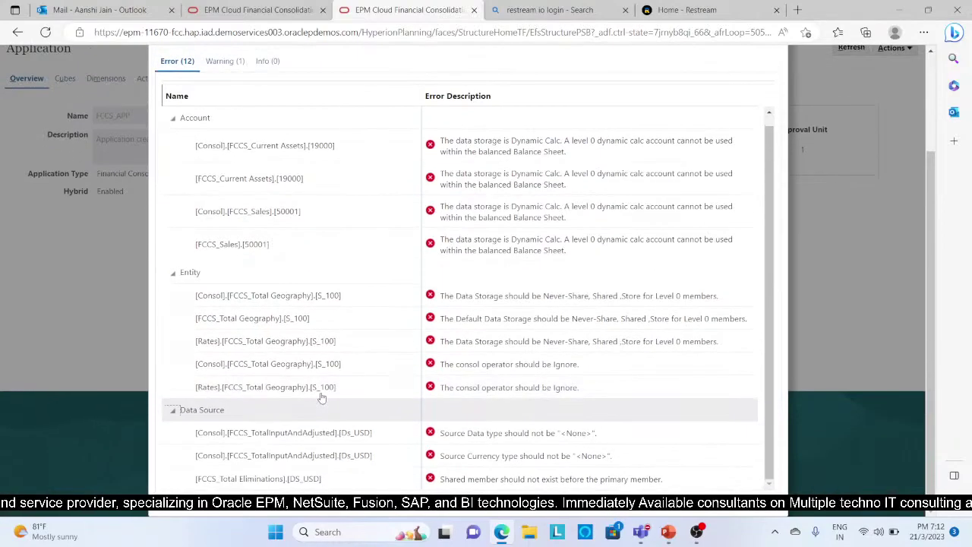
scroll(322, 397, "up", 3)
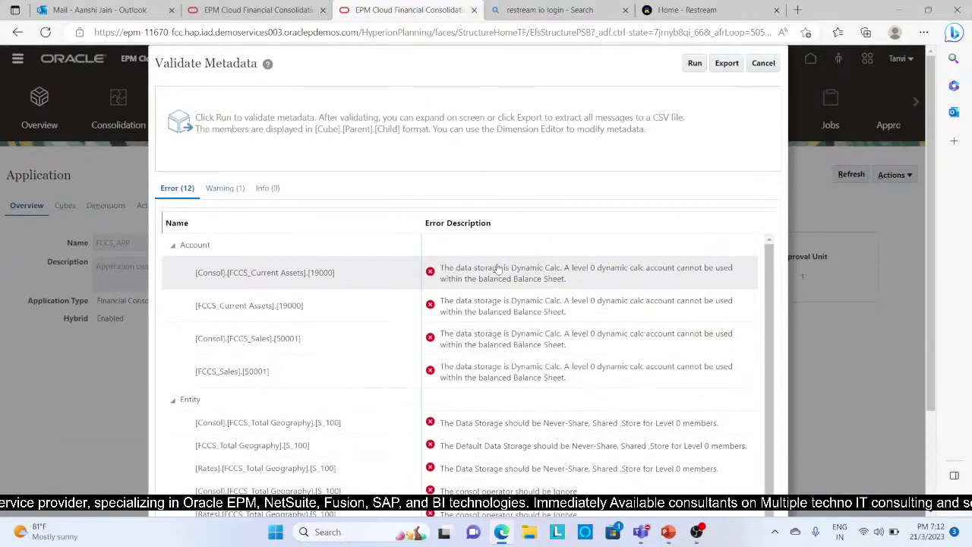
Step: Export the validation messages to CSV and open the downloaded MetadataValidations (4) file in Excel
left_click(727, 64)
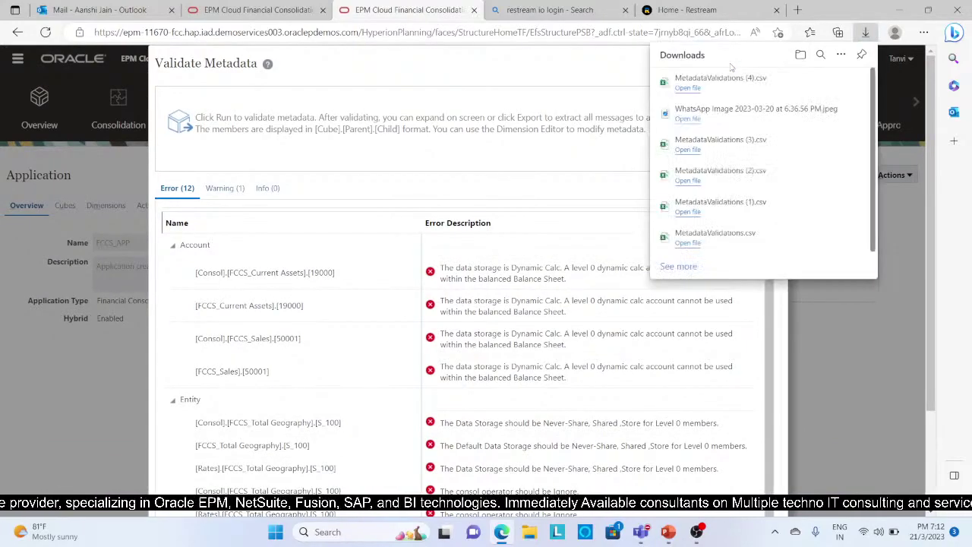
left_click(819, 84)
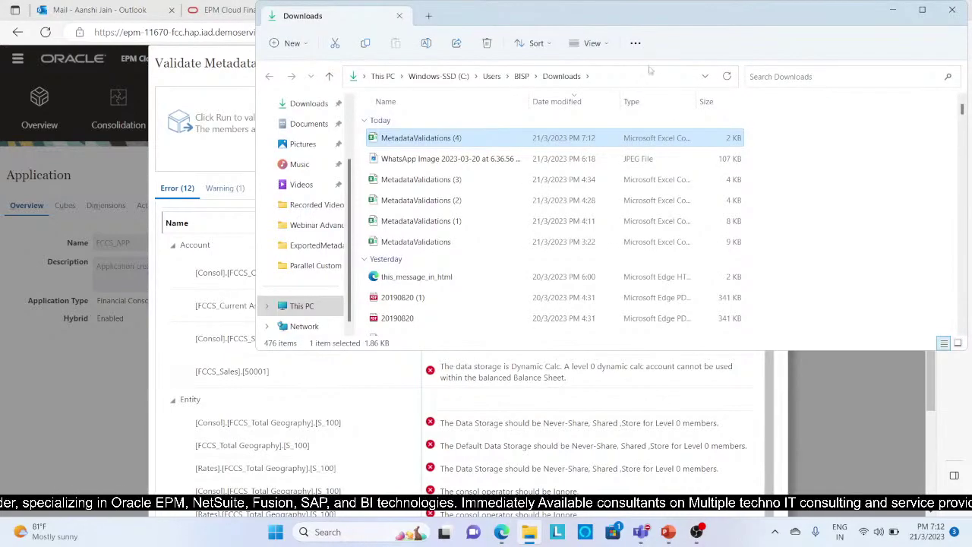
double_click(588, 138)
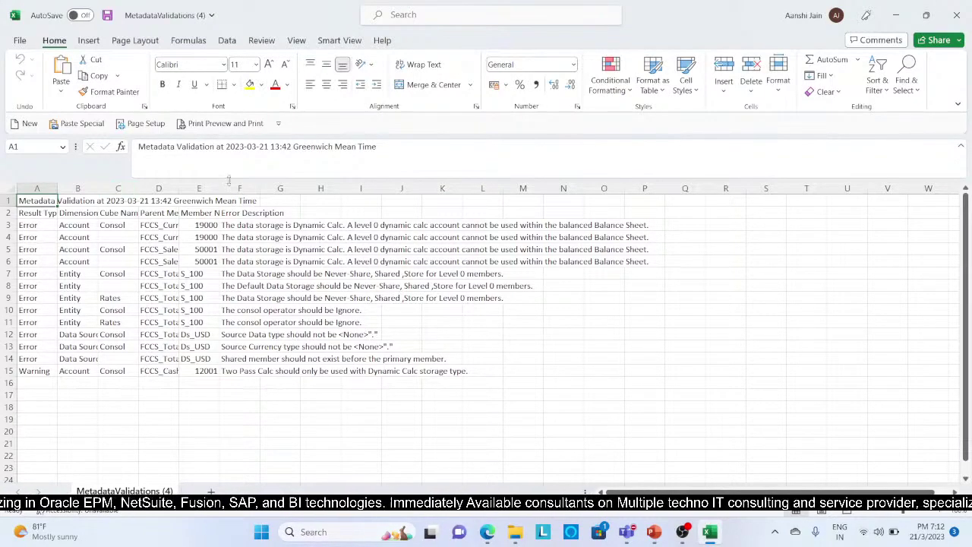
Step: Fit the Member Name and Parent Member Name columns to their contents and examine the two error rows for member 19000
double_click(219, 187)
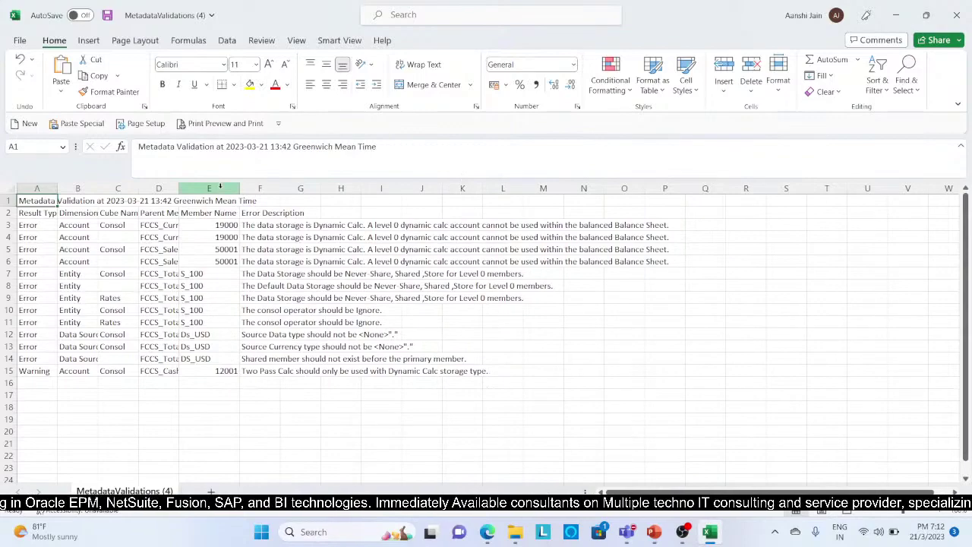
double_click(179, 187)
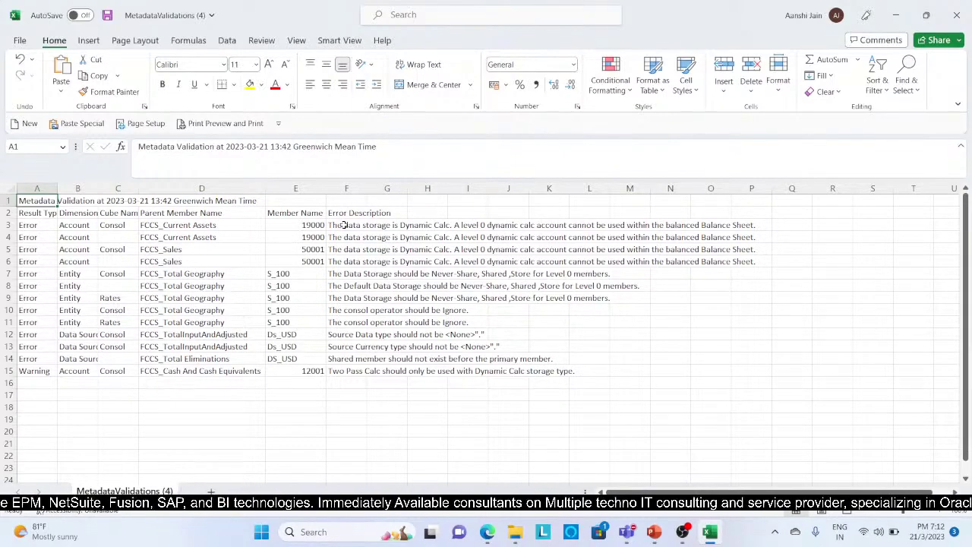
left_click(285, 221)
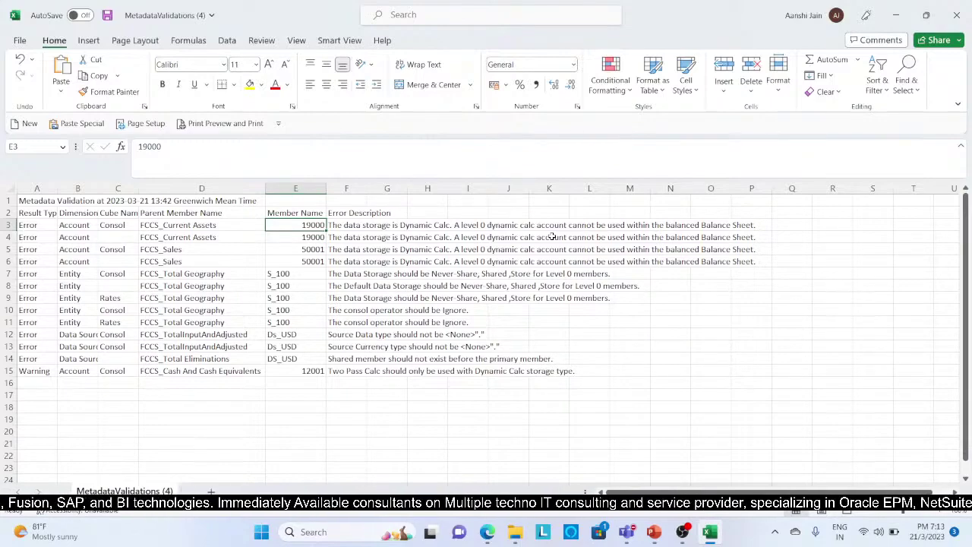
left_click(287, 237)
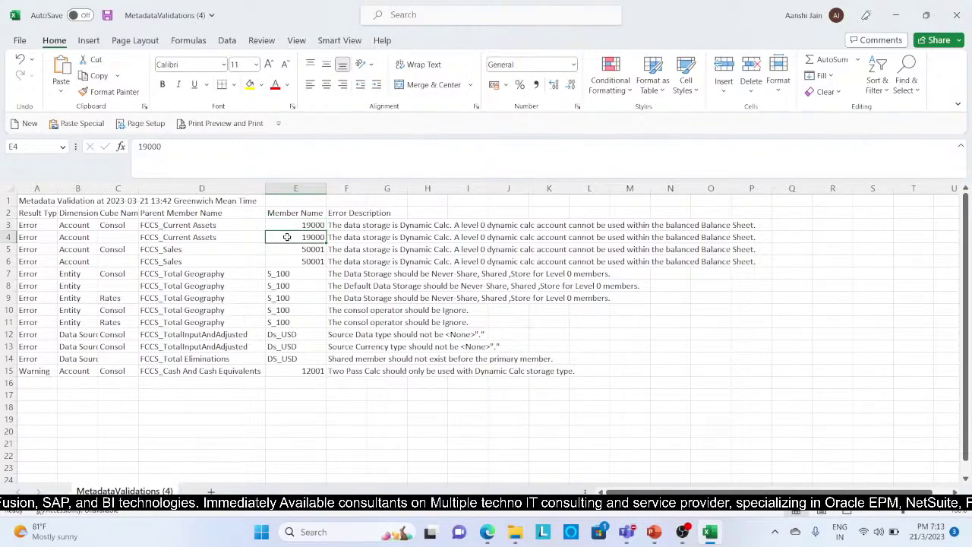
Step: Switch back to Edge, close the Validate Metadata dialog and open the Dimensions page for creating and managing dimensions
mouse_move(500, 541)
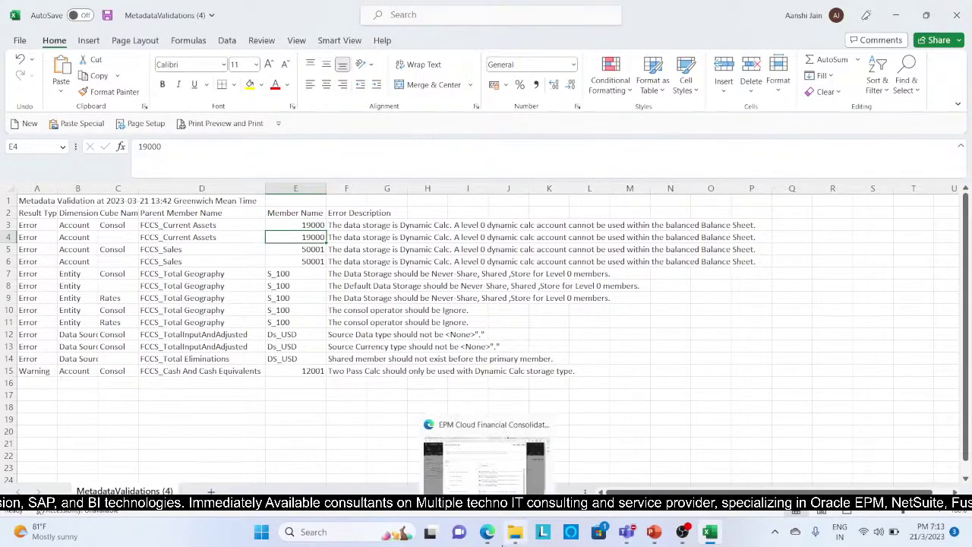
left_click(456, 448)
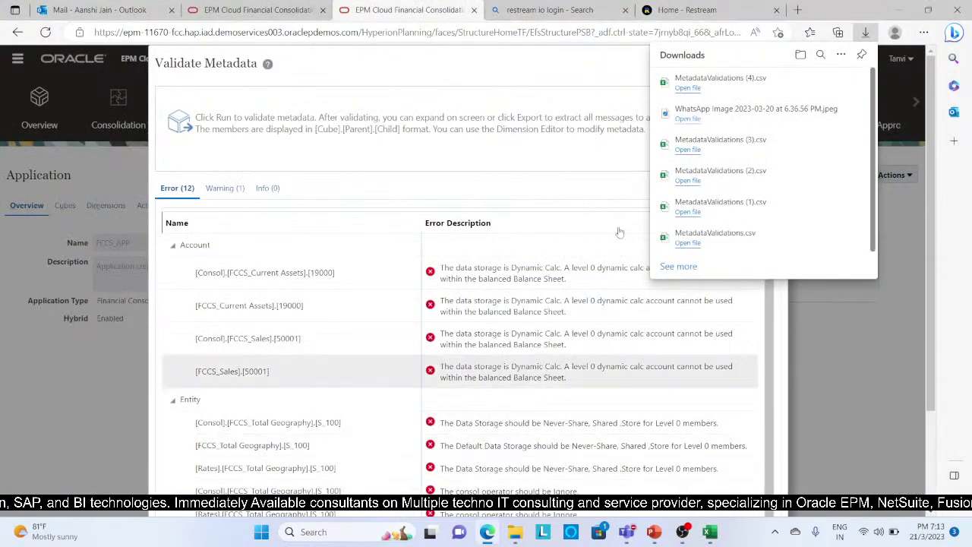
left_click(905, 321)
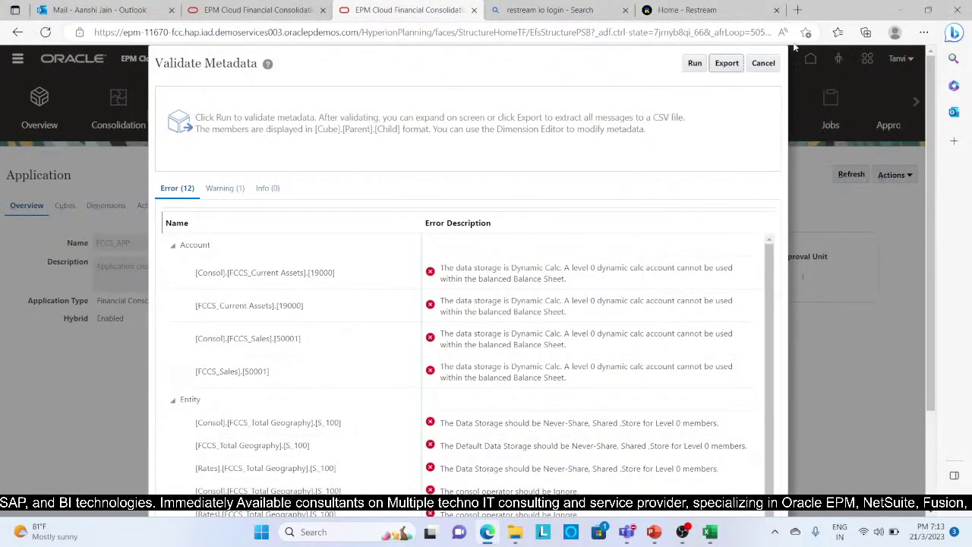
left_click(769, 67)
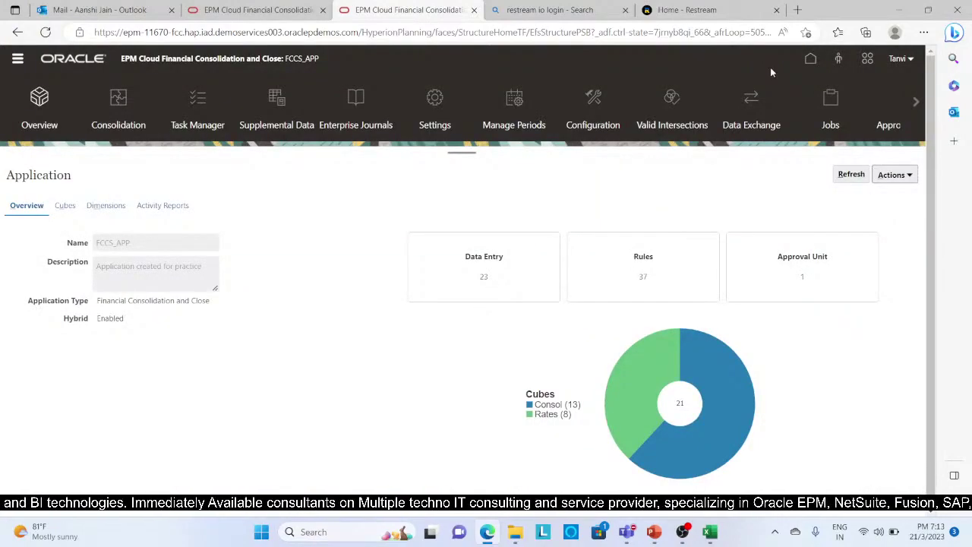
left_click(17, 60)
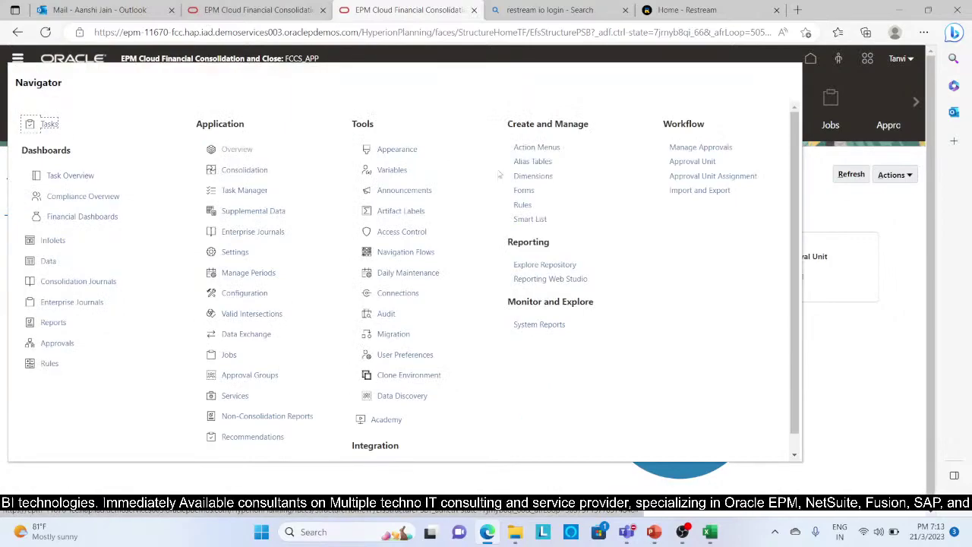
left_click(526, 181)
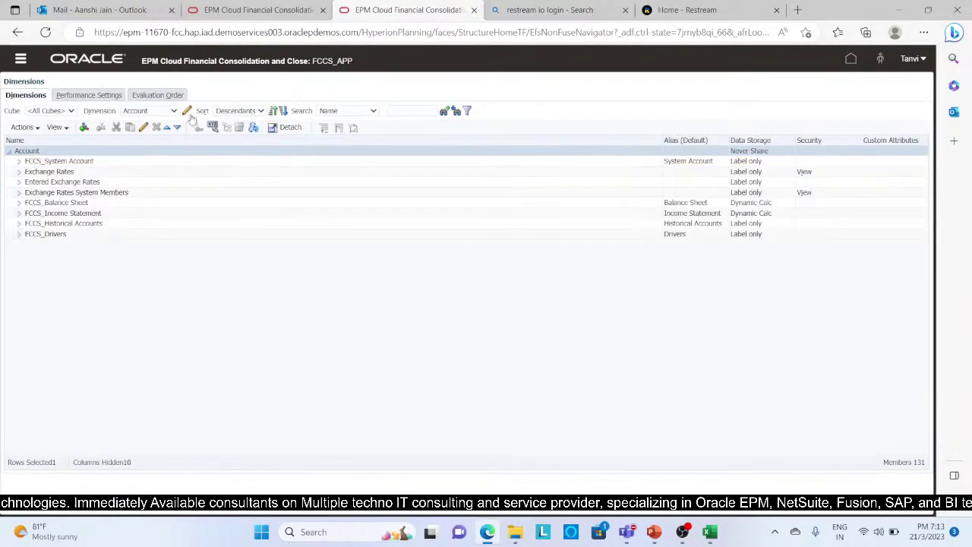
Step: Search the Account dimension for 19000 by both name and alias, and open that member for editing
left_click(373, 111)
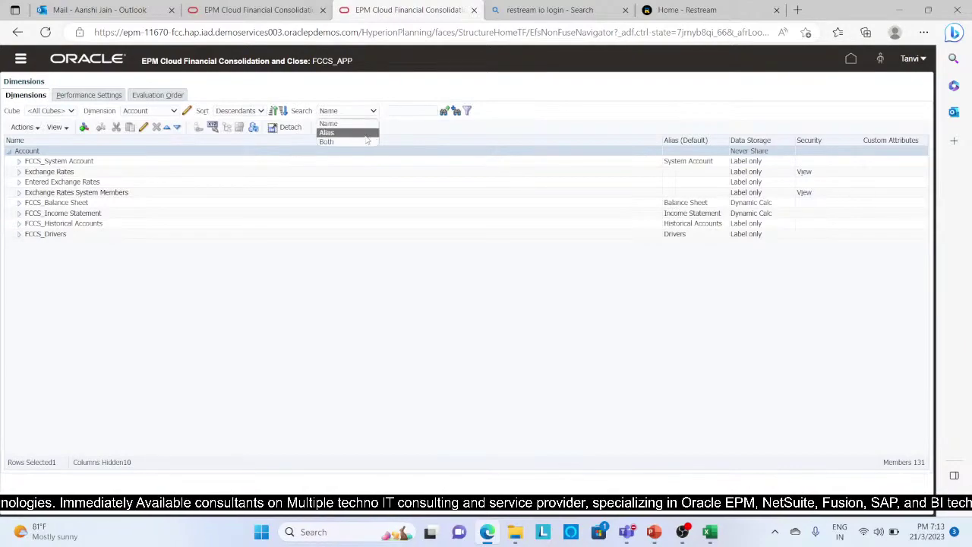
left_click(366, 142)
left_click(396, 111)
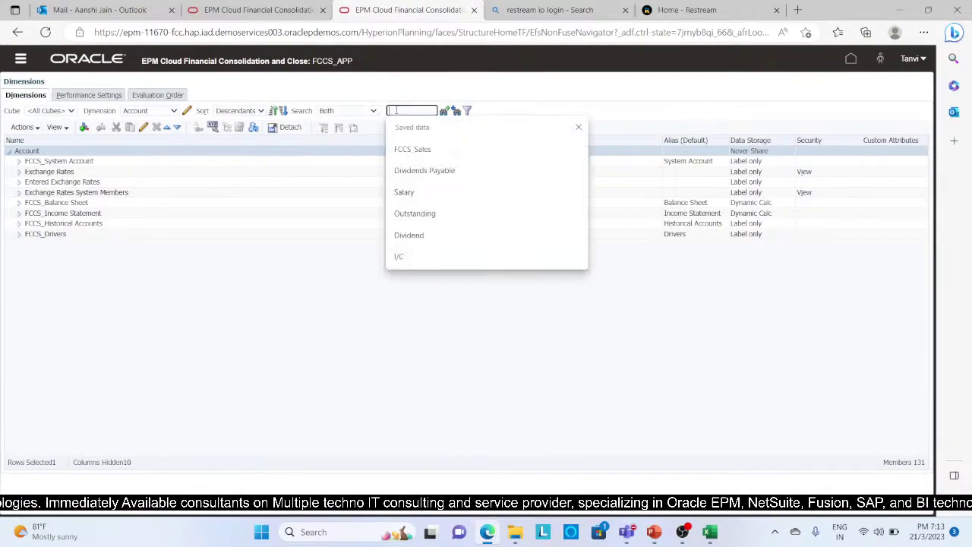
type("15000")
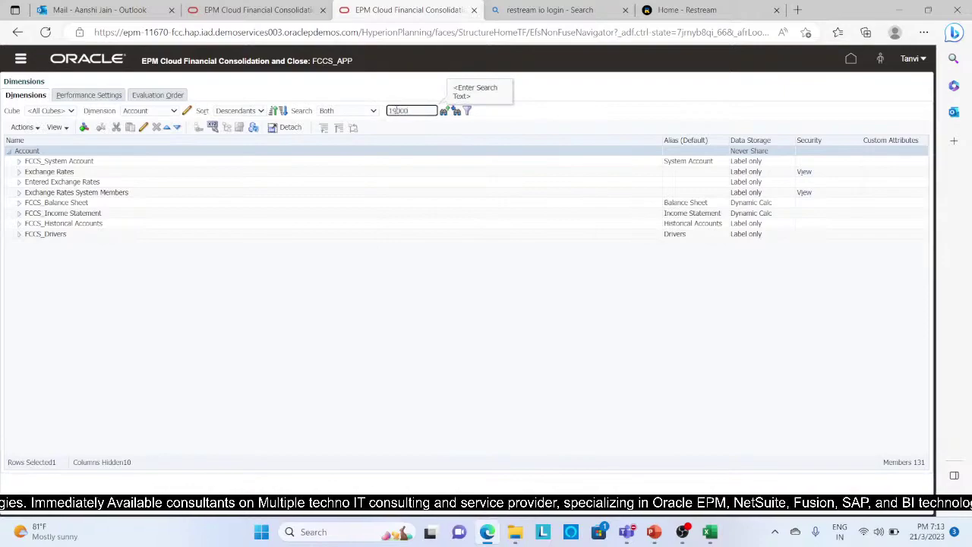
left_click(444, 111)
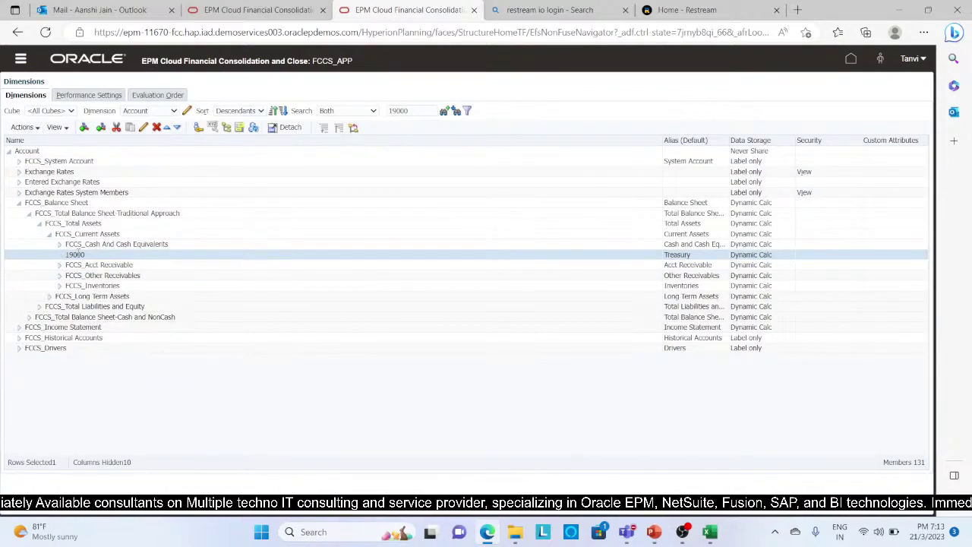
left_click(144, 129)
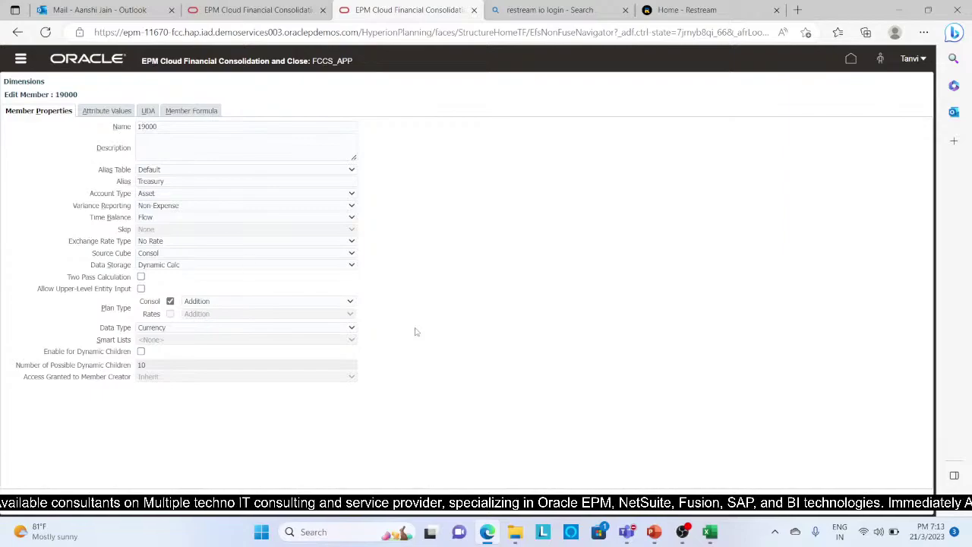
Step: Recheck the error description in Excel, return to Edge and delete the entire member formula of account 19000
left_click(709, 534)
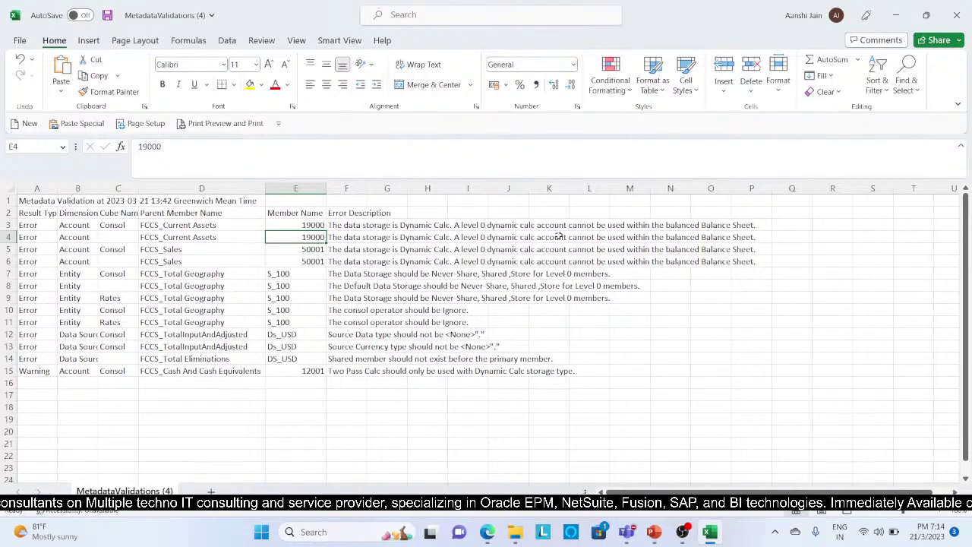
key("alt+Tab")
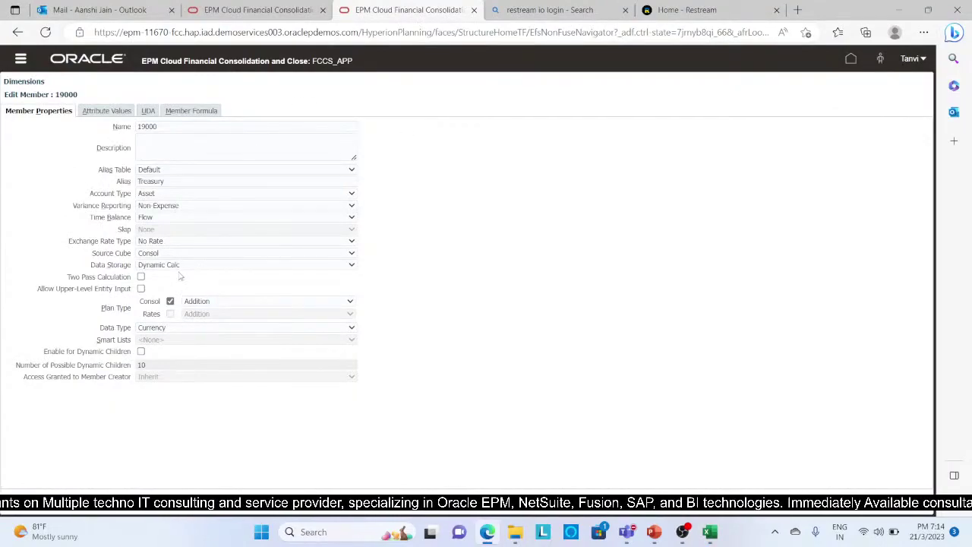
left_click(183, 114)
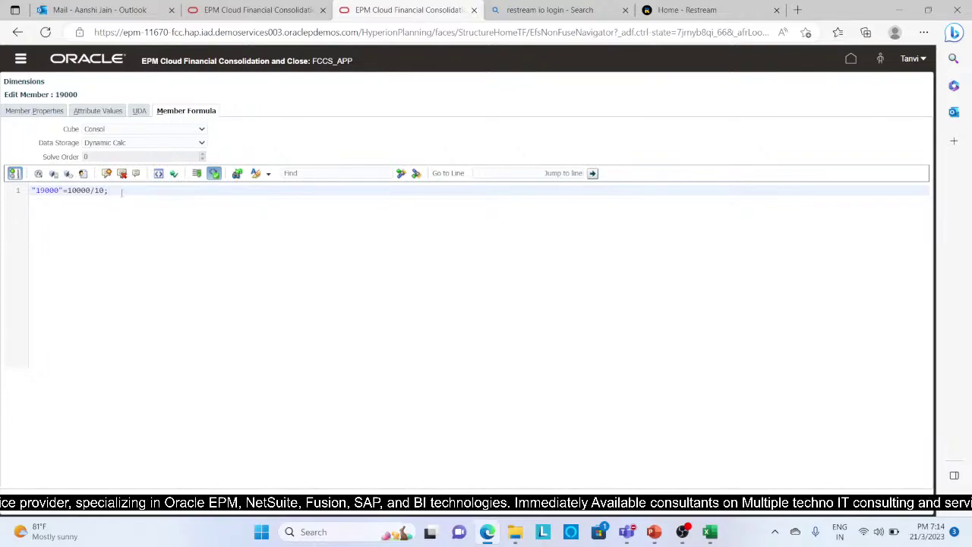
key("BackSpace")
key("BackSpace")
key("BackSpace")
key("BackSpace")
key("BackSpace")
key("BackSpace")
key("BackSpace")
key("BackSpace")
key("BackSpace")
key("BackSpace")
key("BackSpace")
key("BackSpace")
key("BackSpace")
key("BackSpace")
key("BackSpace")
key("BackSpace")
key("BackSpace")
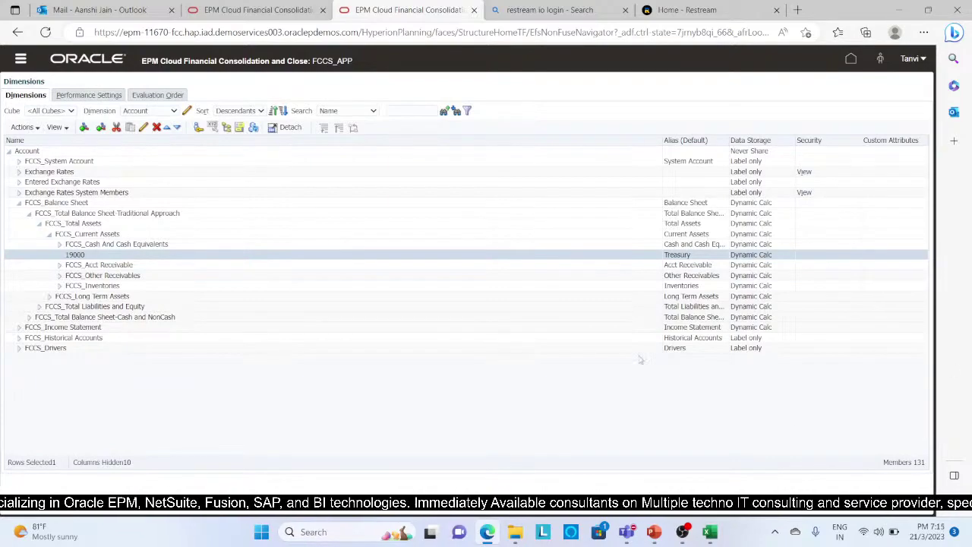
Step: Switch to Excel and highlight the two 19000 member cells, E3:E4, in yellow
left_click(708, 532)
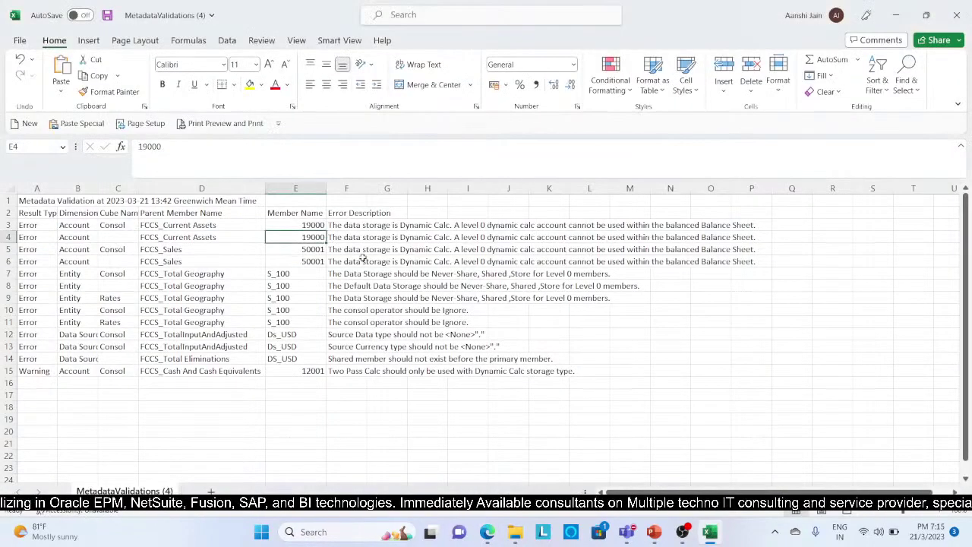
left_click_drag(304, 226, 304, 237)
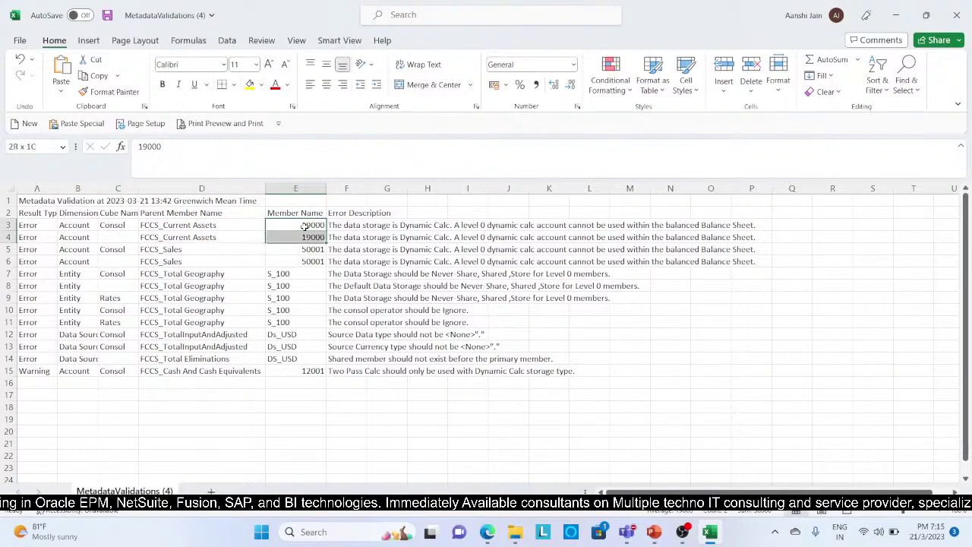
left_click(249, 85)
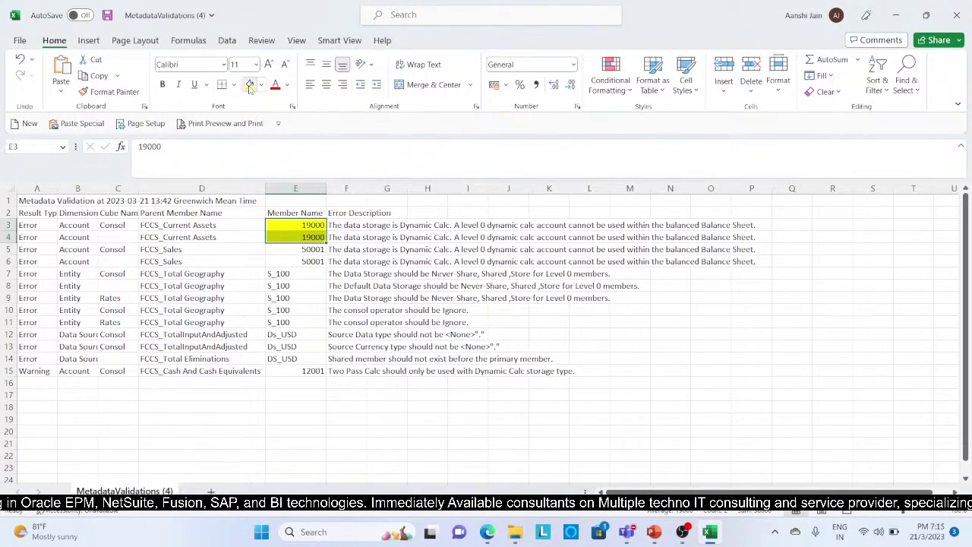
Step: Switch from Excel to Edge, search the Account dimension for 50001 by both name and alias, and open that member for editing
left_click(307, 247)
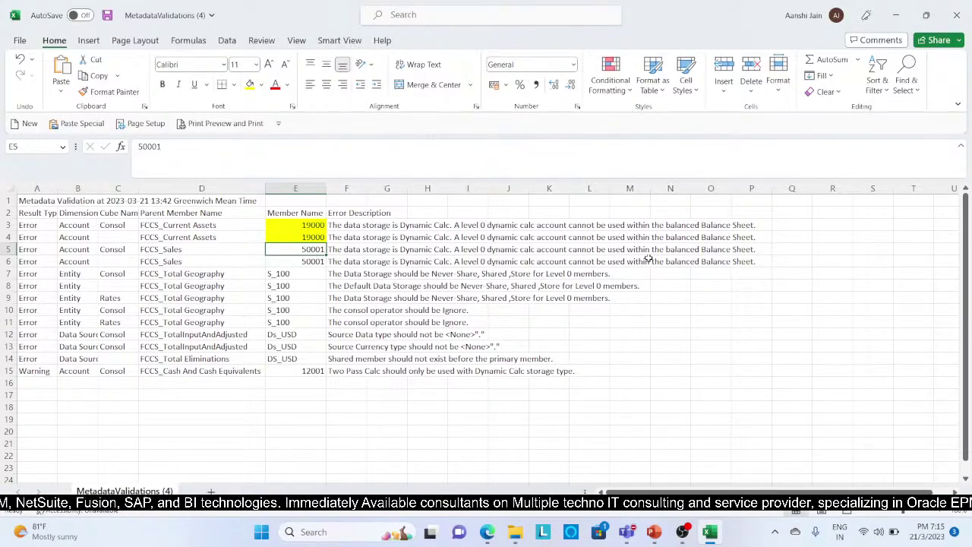
key("alt+Tab")
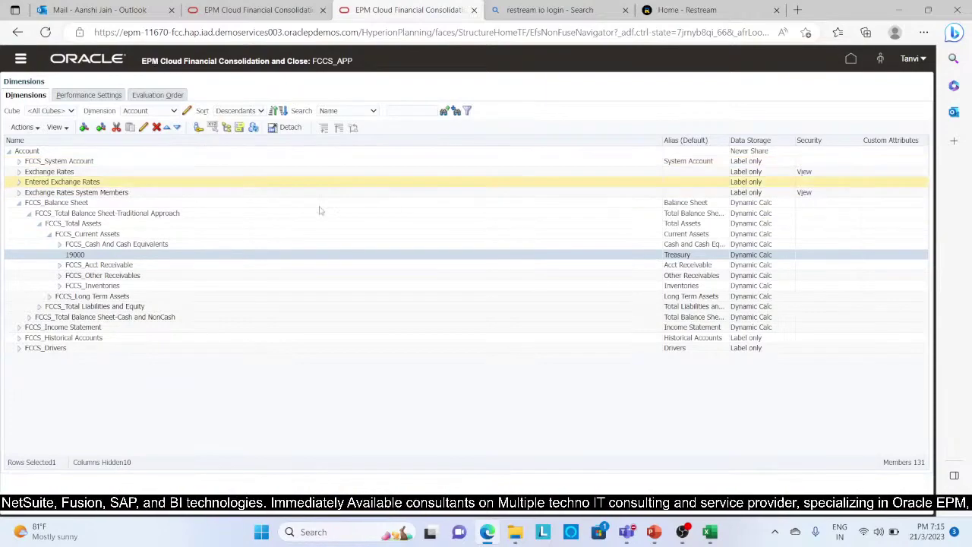
left_click(372, 112)
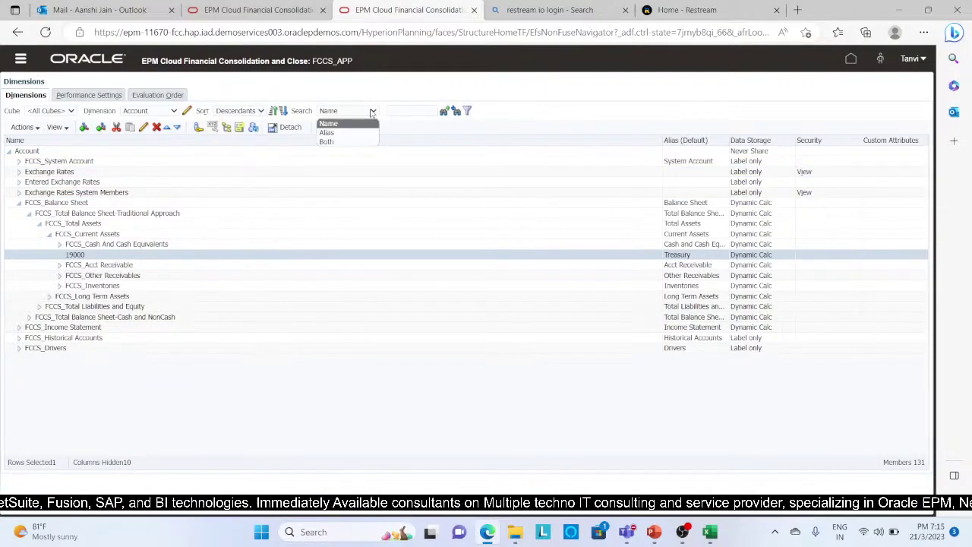
left_click(357, 134)
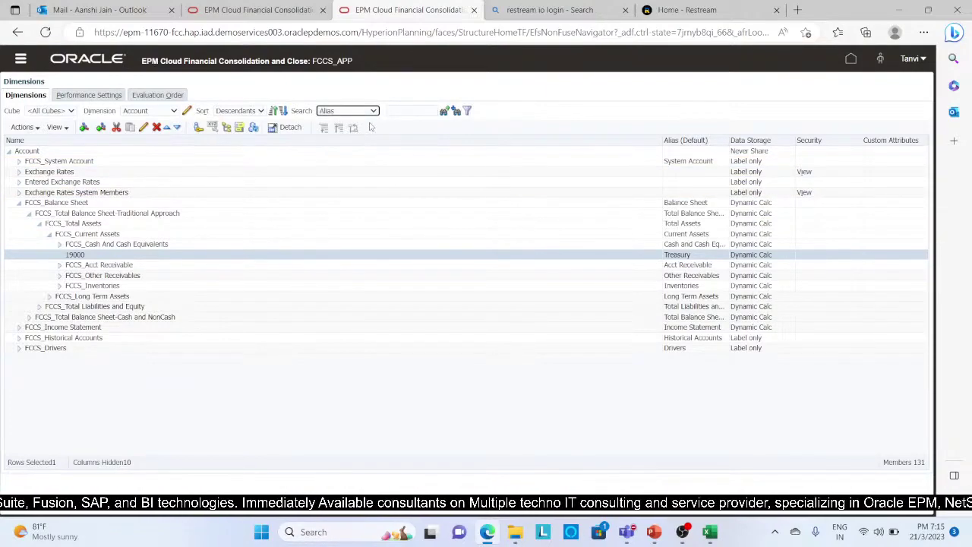
left_click(373, 111)
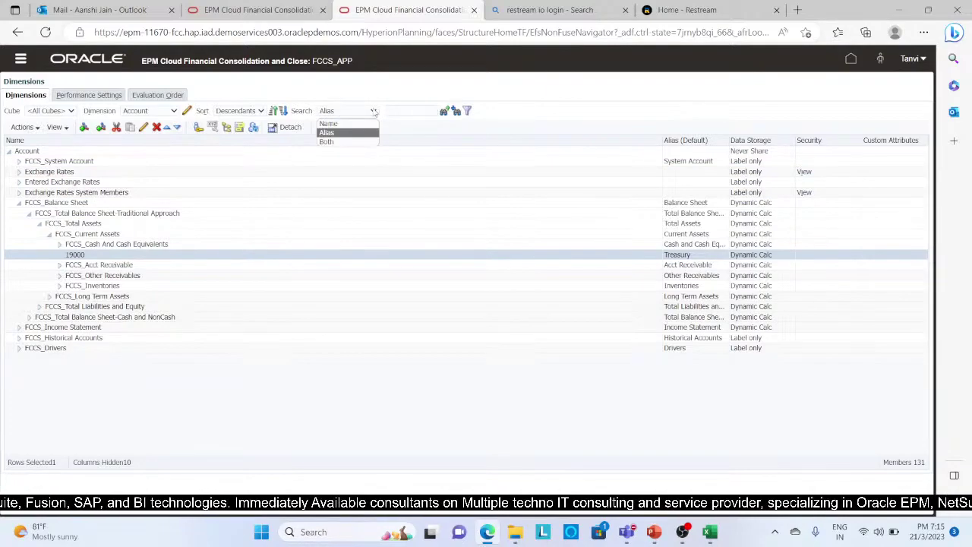
left_click(351, 142)
left_click(416, 112)
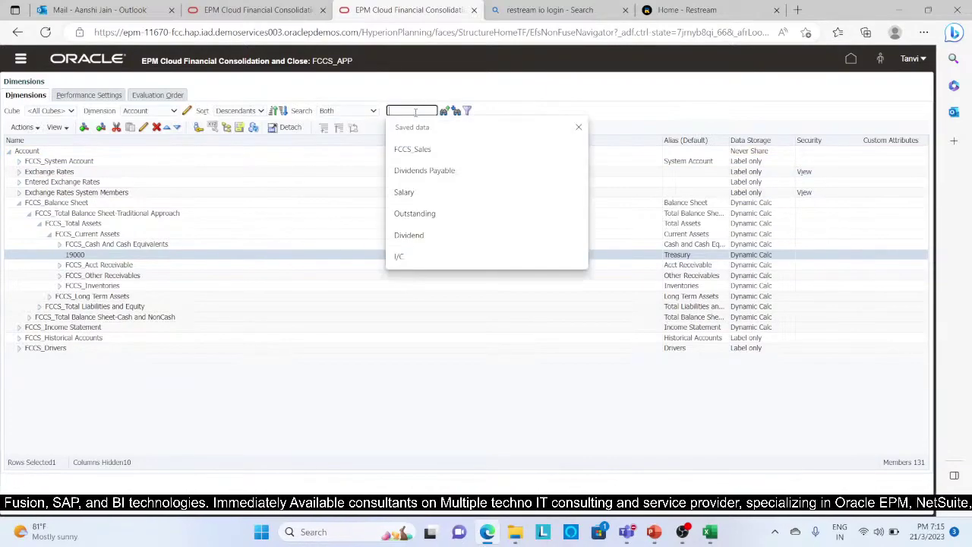
type("50001")
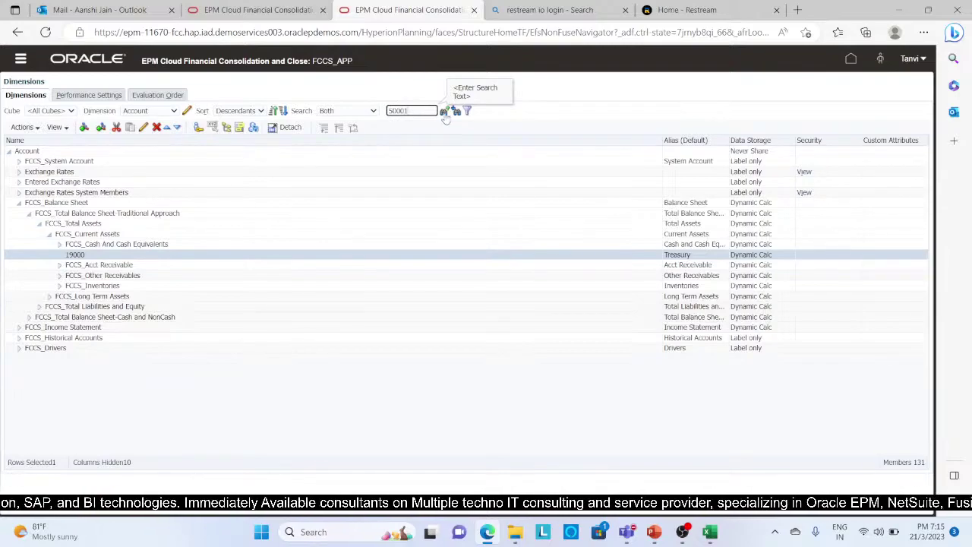
left_click(444, 112)
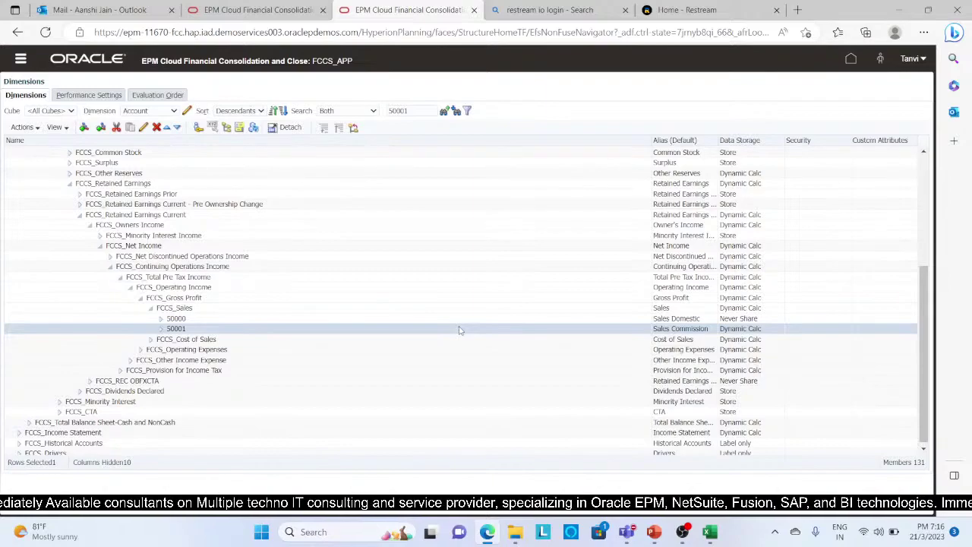
left_click(144, 127)
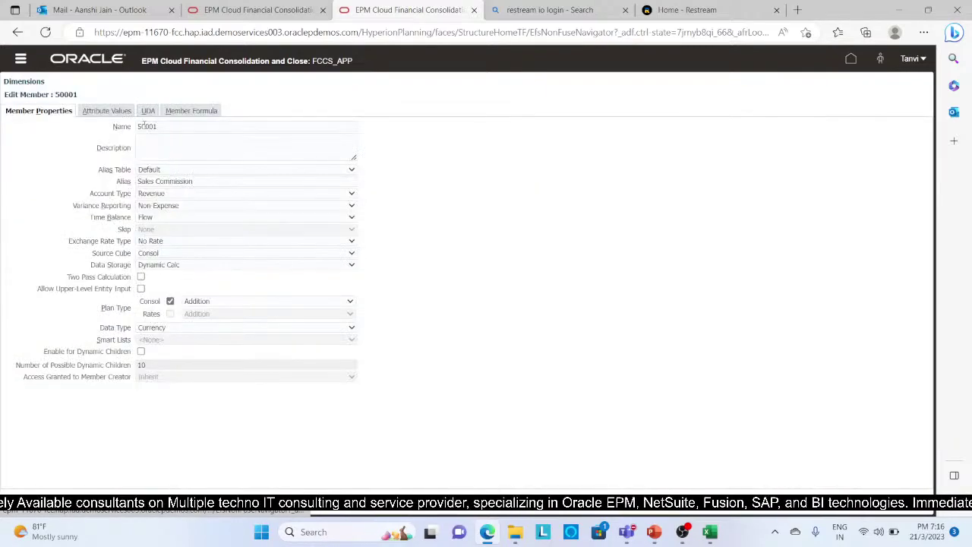
Step: Enter the member formula "50001"="50000"*0.1; for account 50001 and save the member
left_click(199, 111)
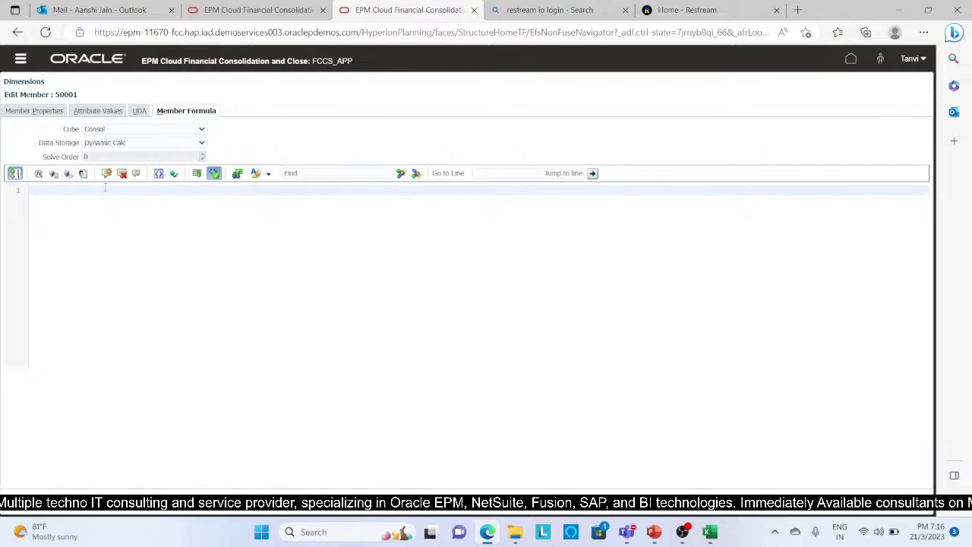
type("\"5000")
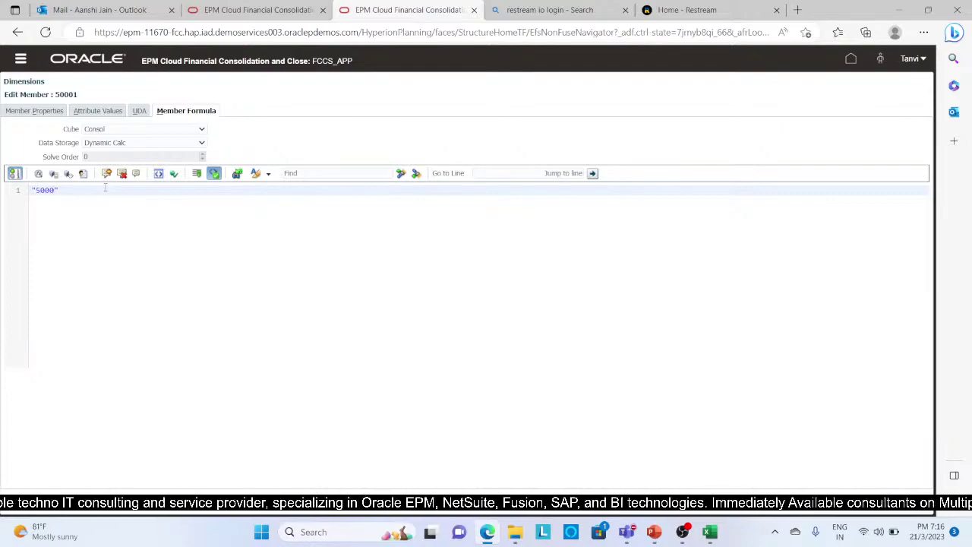
type("1")
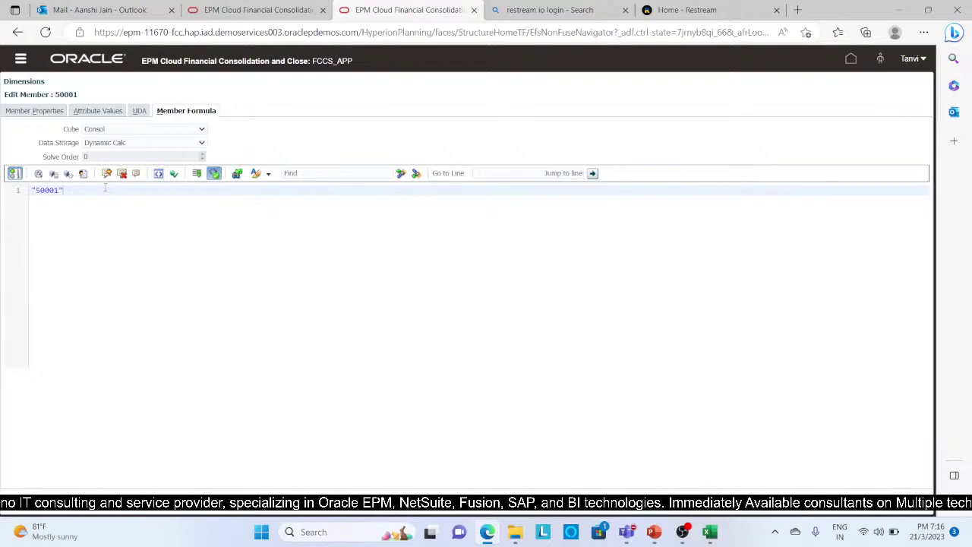
type("=")
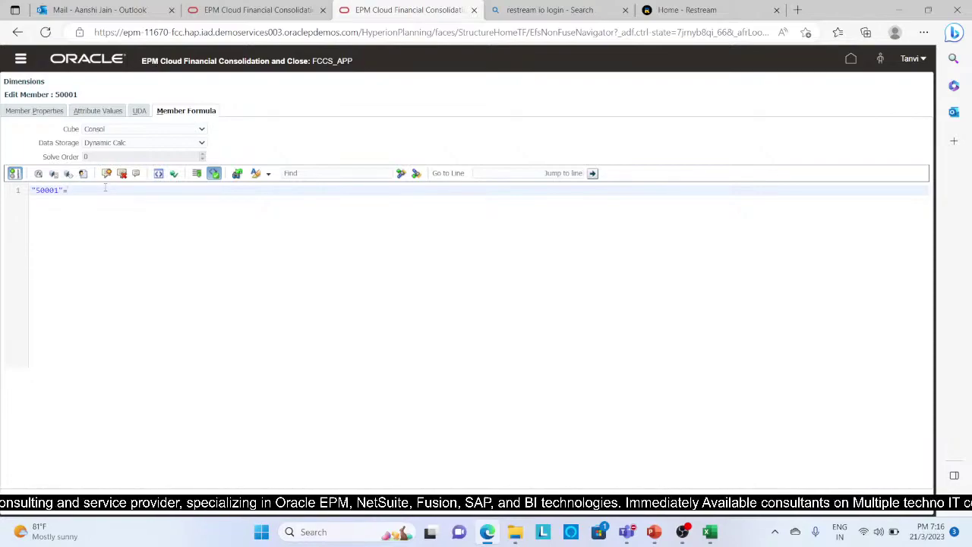
type("\"50000")
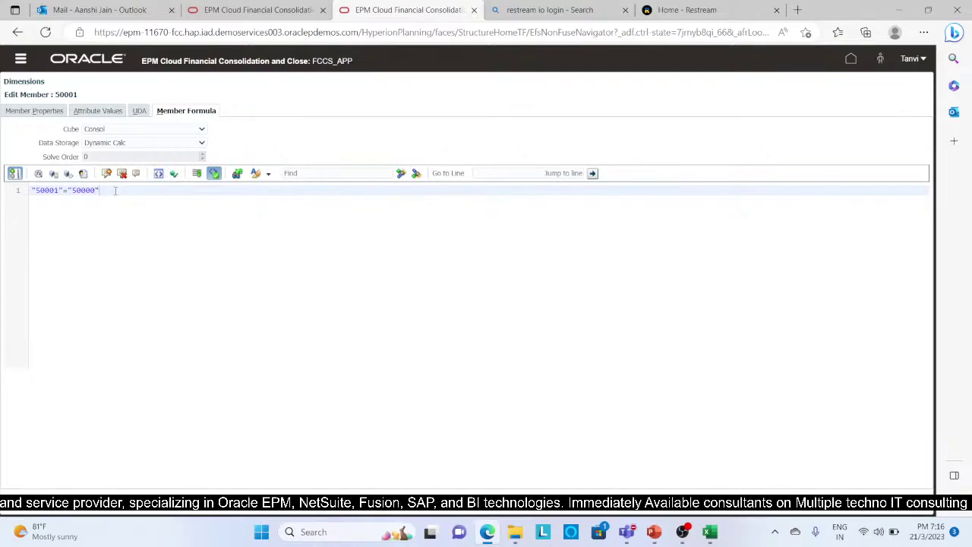
type("*")
type("01")
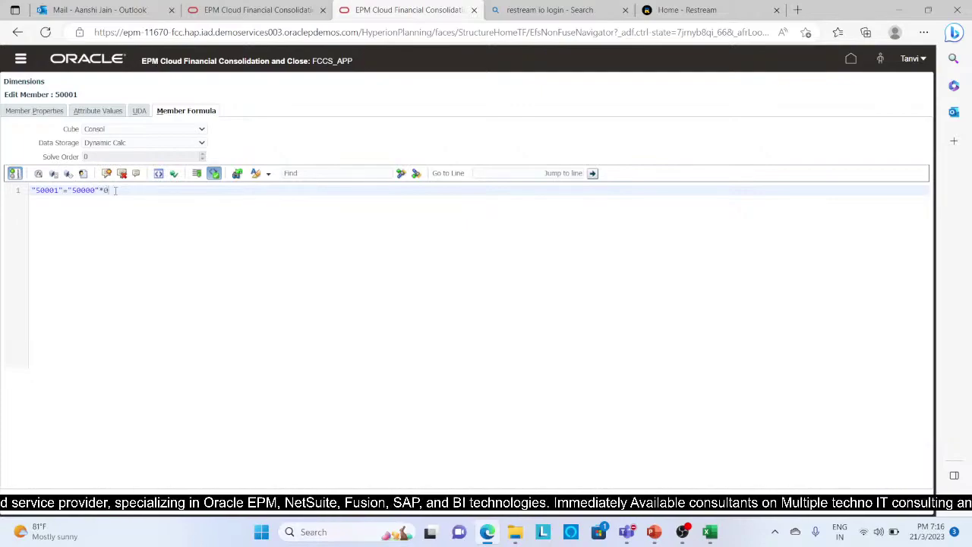
key("BackSpace")
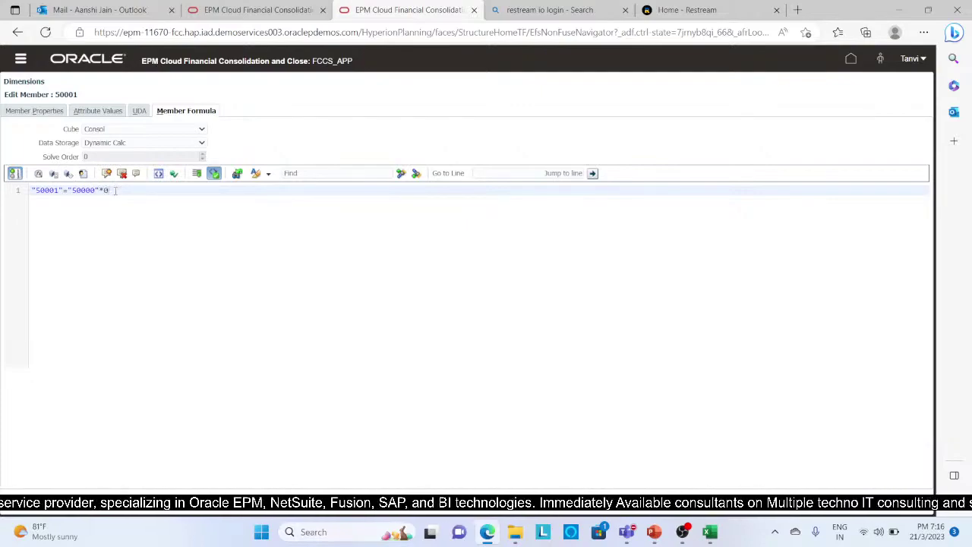
type(".1;")
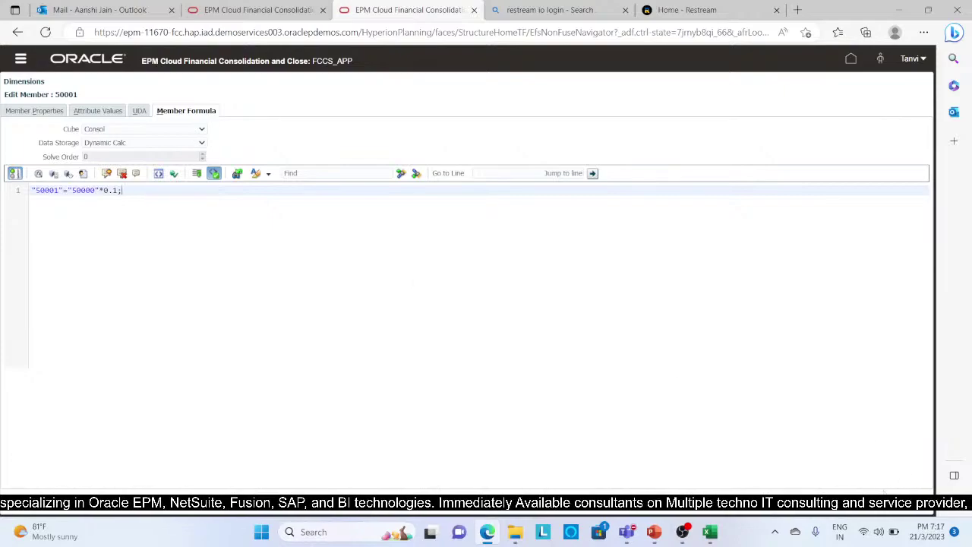
left_click(910, 498)
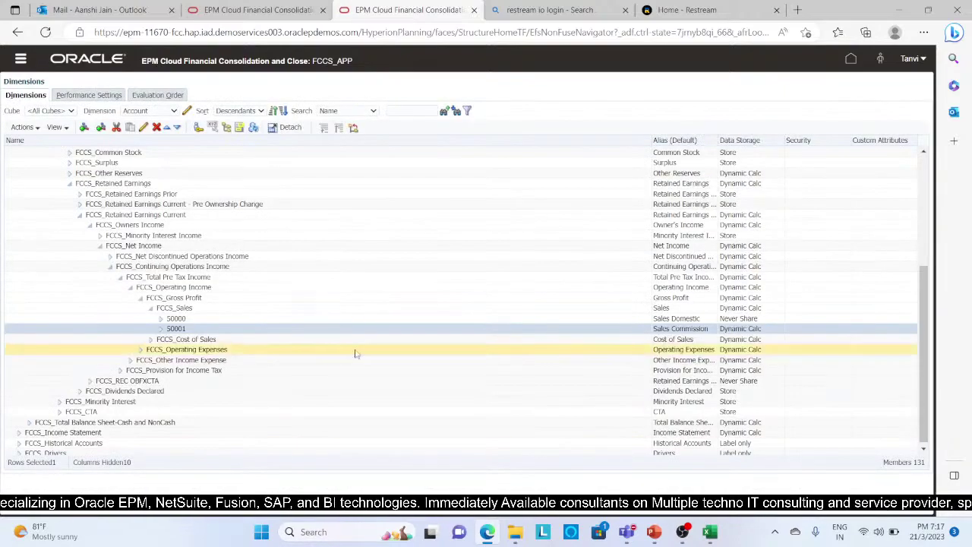
Step: Select account 50000 in the dimension, switch to Excel and highlight the two 50001 member cells, E5:E6, in yellow
left_click(175, 318)
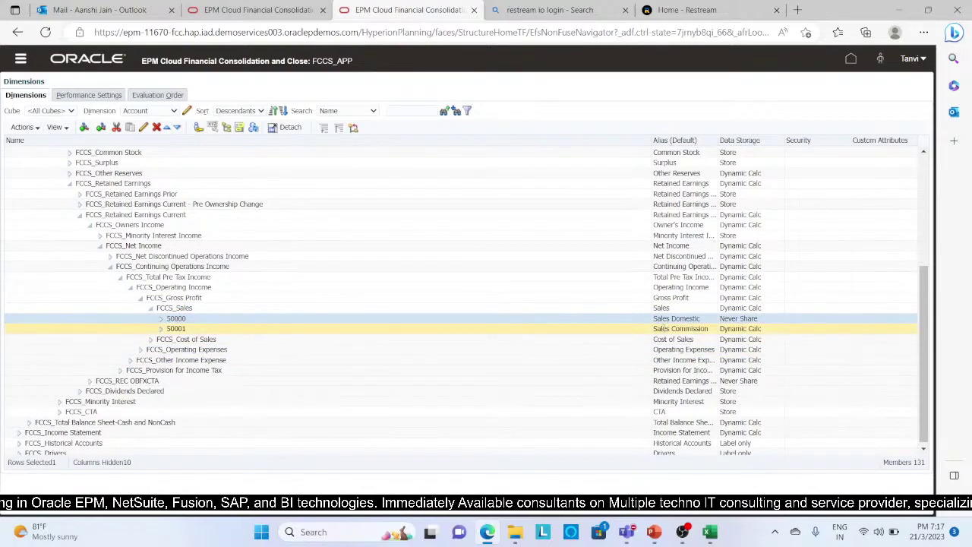
key("alt+Tab")
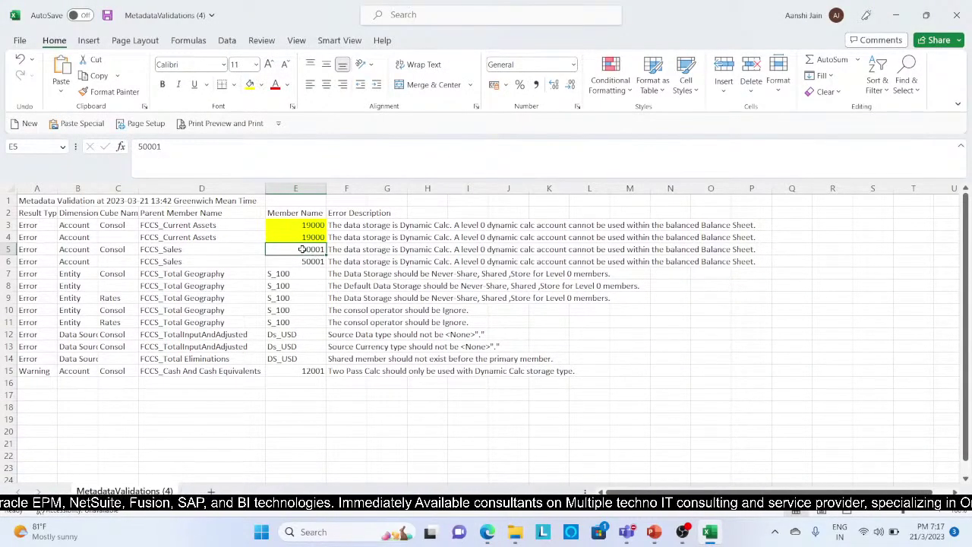
key("shift+Down")
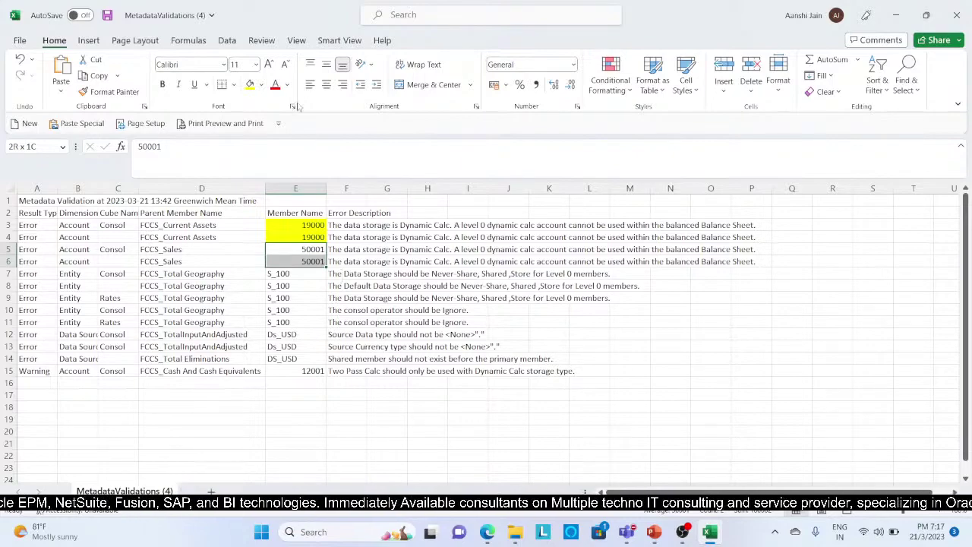
left_click(250, 85)
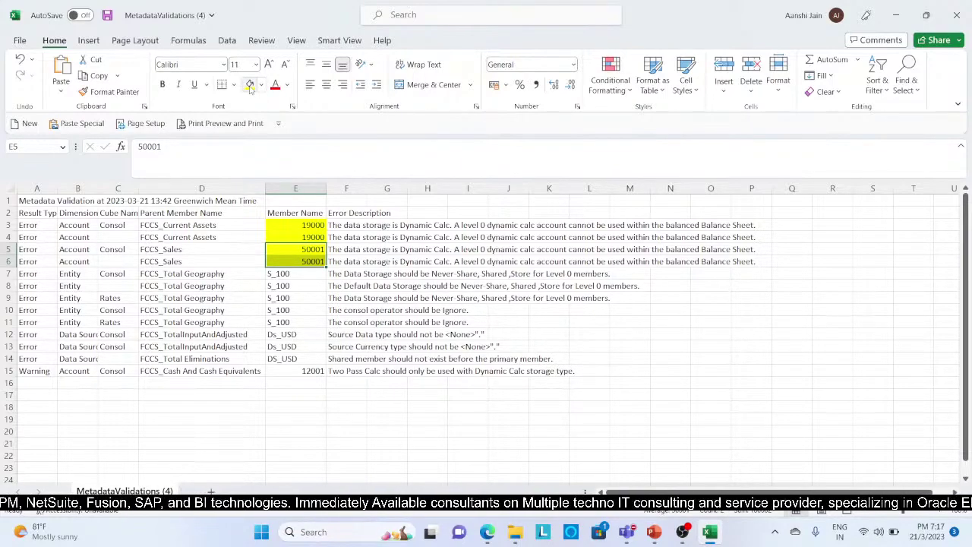
Step: Return to Edge, set account 50000's data storage to Dynamic Calc in both its member properties and its member formula settings, and save it
key("alt+Tab")
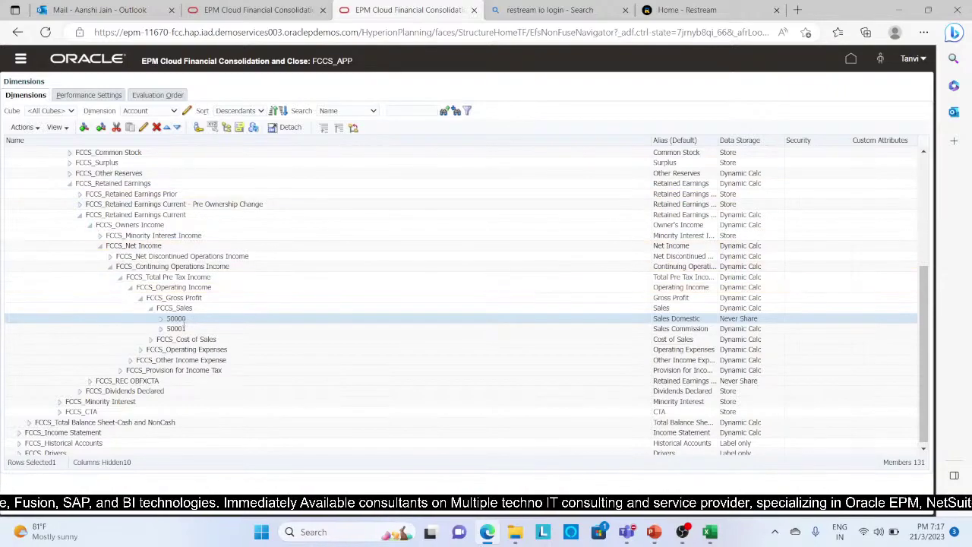
key("alt+Tab")
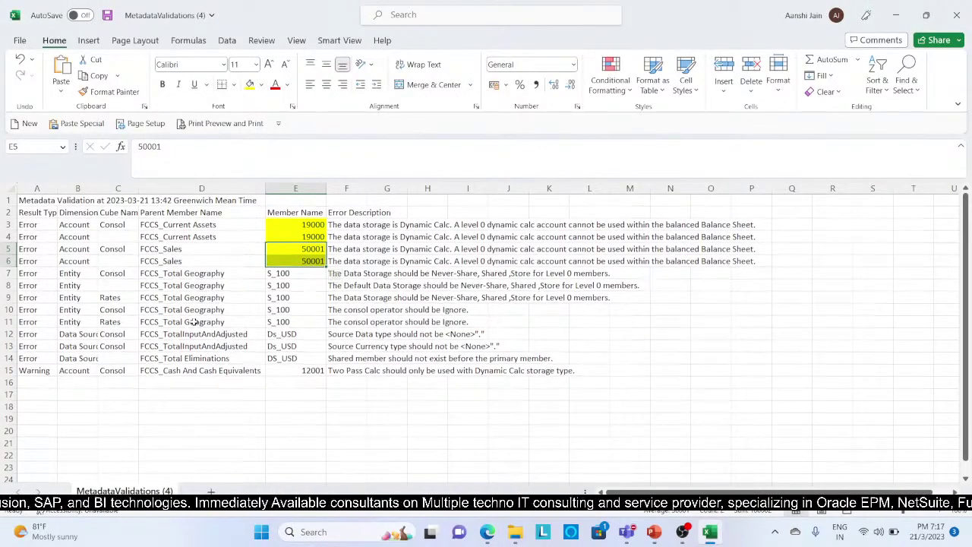
scroll(195, 322, "down", 1)
scroll(195, 322, "up", 1)
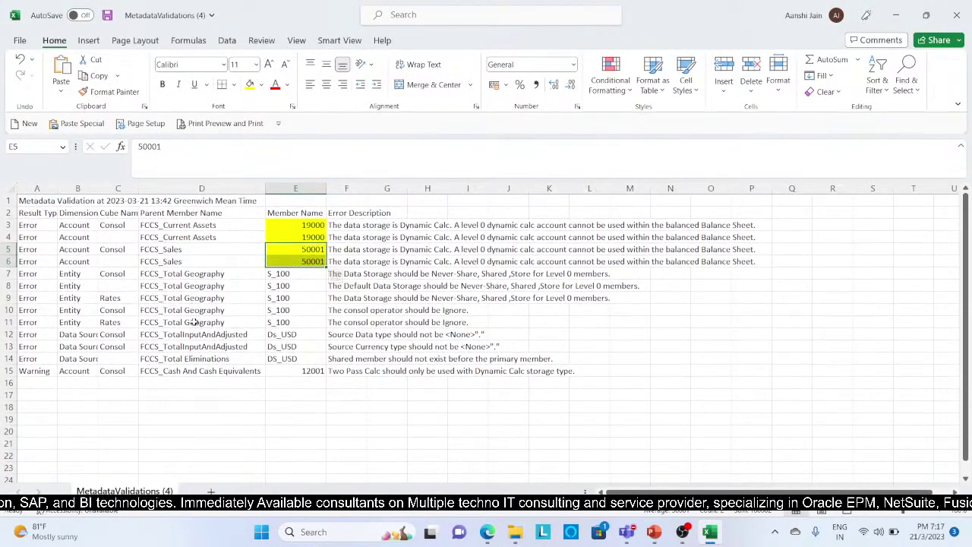
key("alt+Tab")
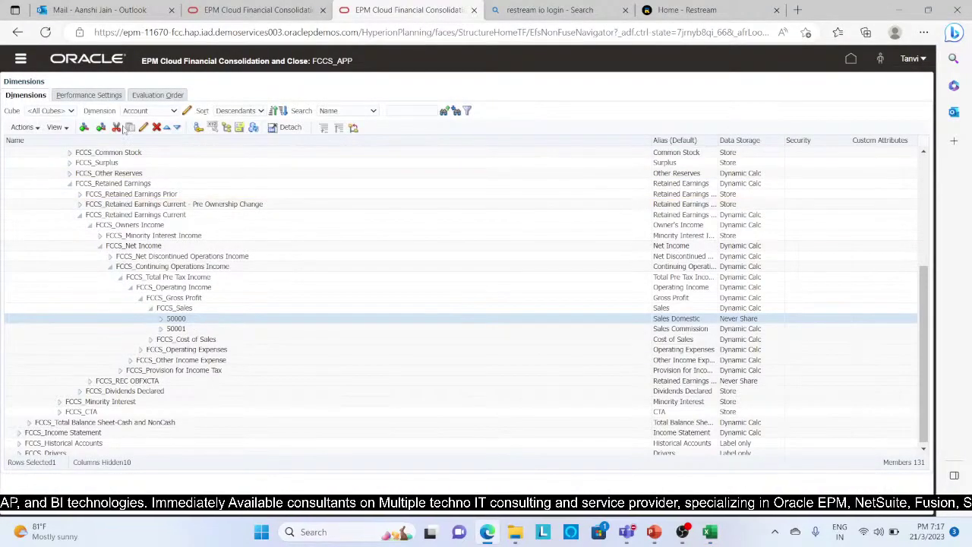
left_click(144, 128)
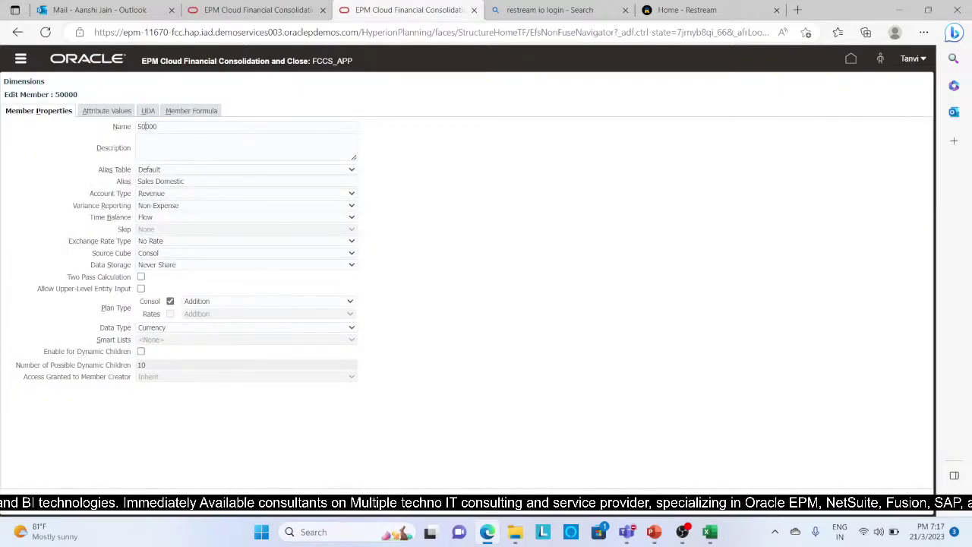
left_click(194, 264)
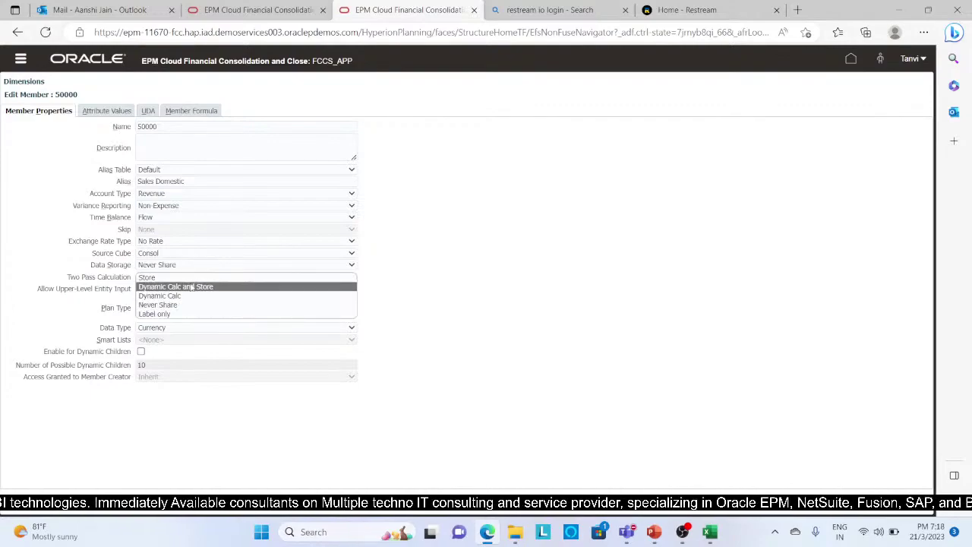
left_click(189, 295)
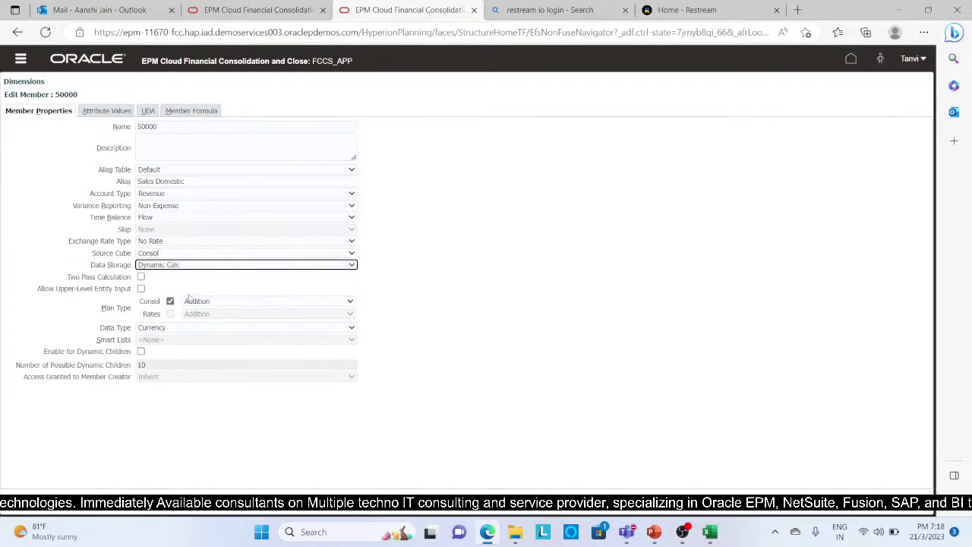
left_click(188, 112)
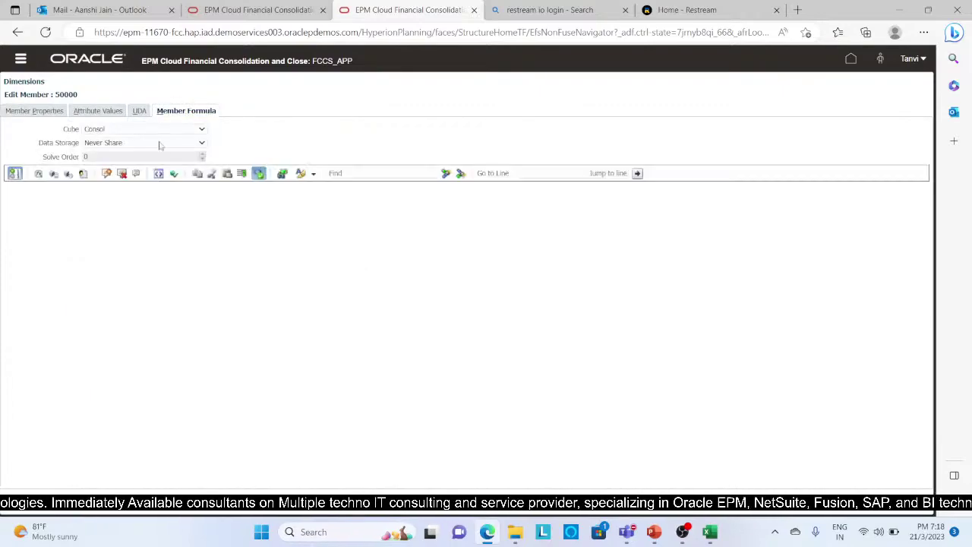
left_click(160, 142)
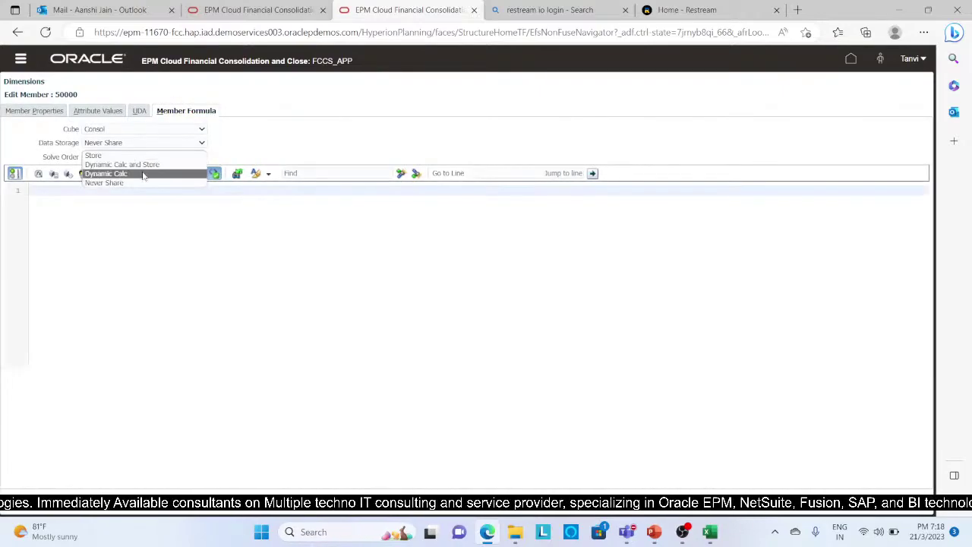
left_click(106, 174)
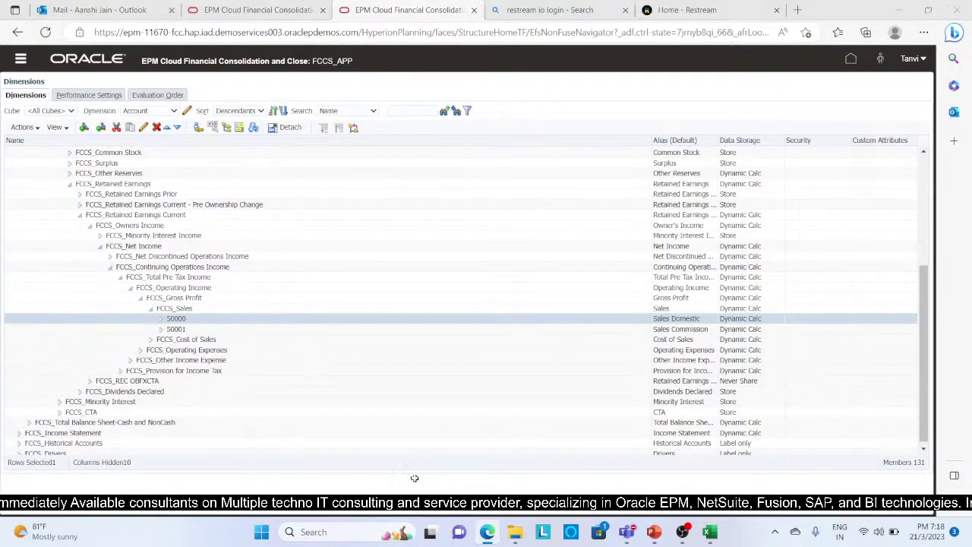
Step: Check the next flagged member in the Excel validation list, then in Edge switch the dimension from Account to Entity
key("alt+Tab")
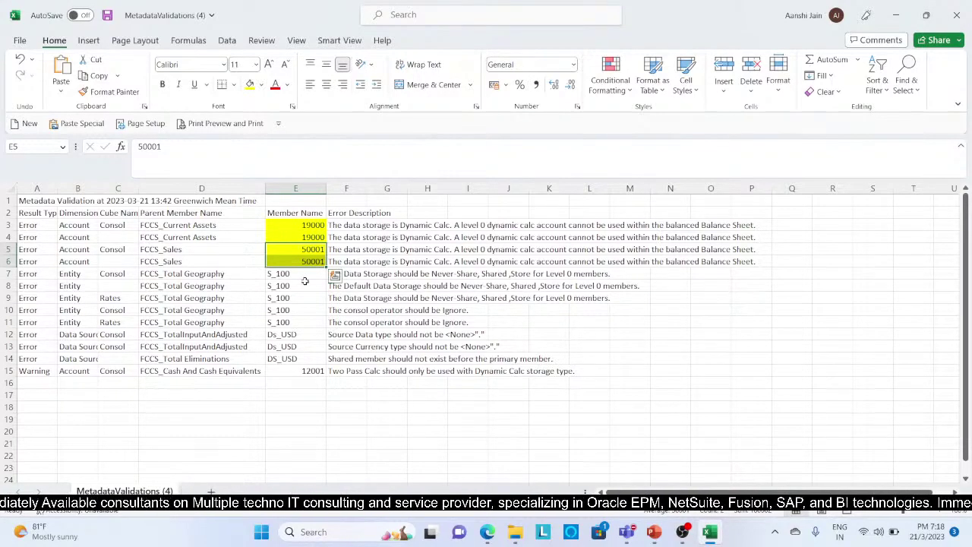
key("alt+Tab")
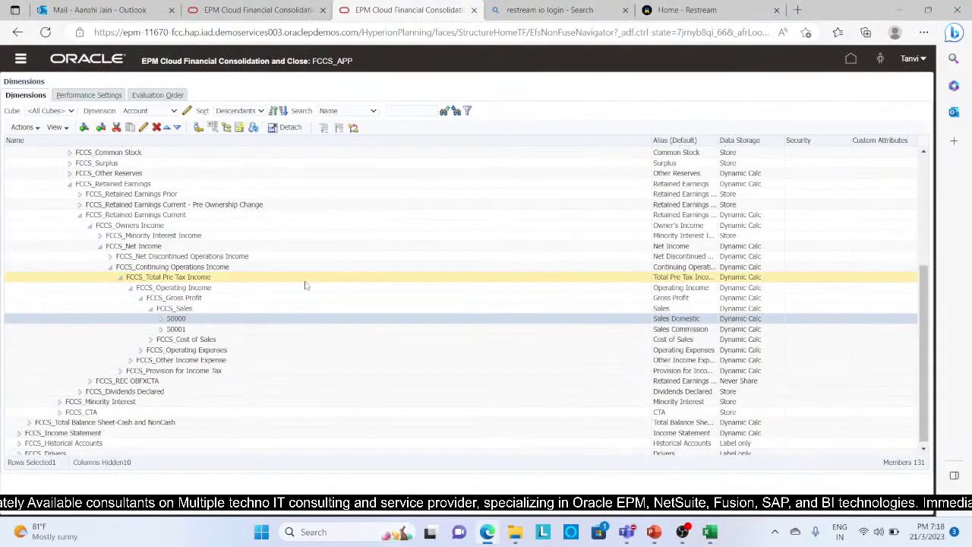
left_click(174, 111)
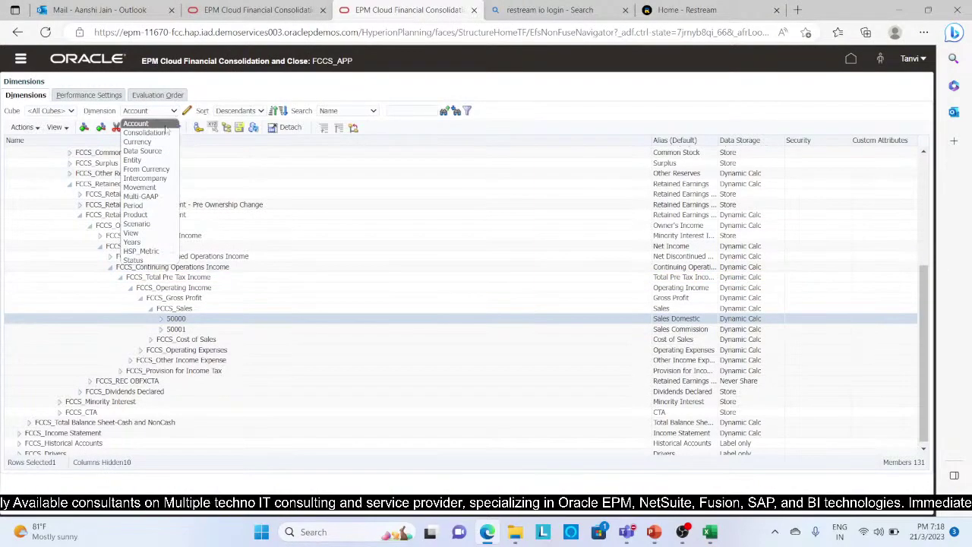
left_click(162, 160)
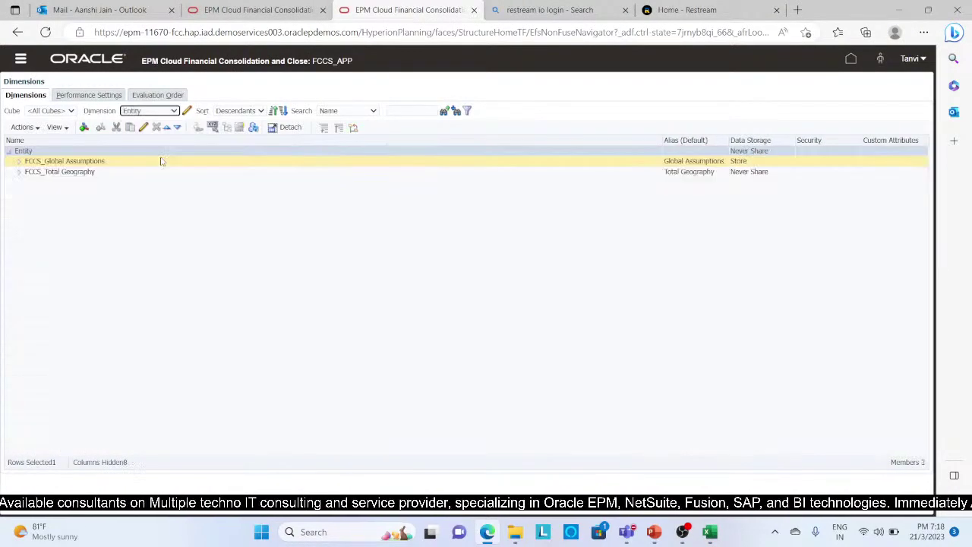
left_click(374, 112)
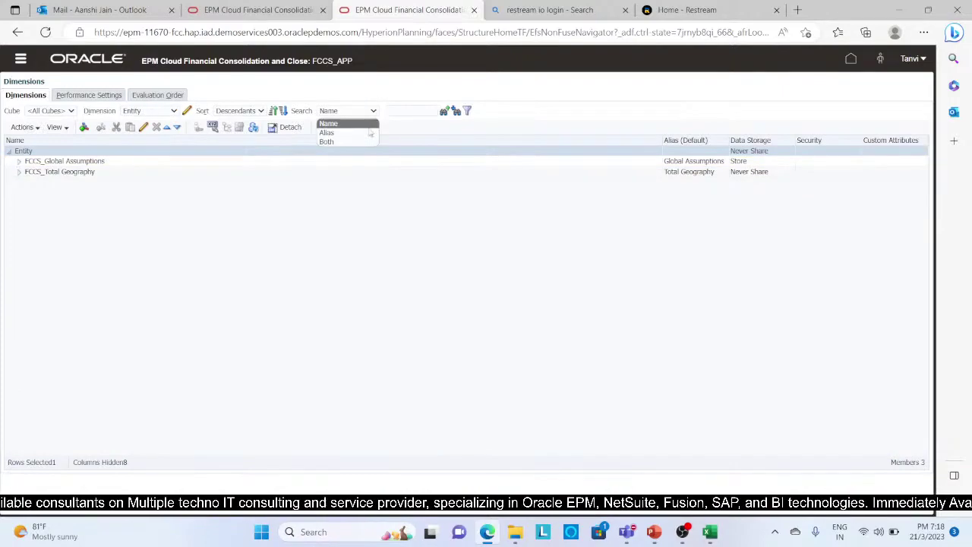
left_click(126, 208)
key("alt+Tab")
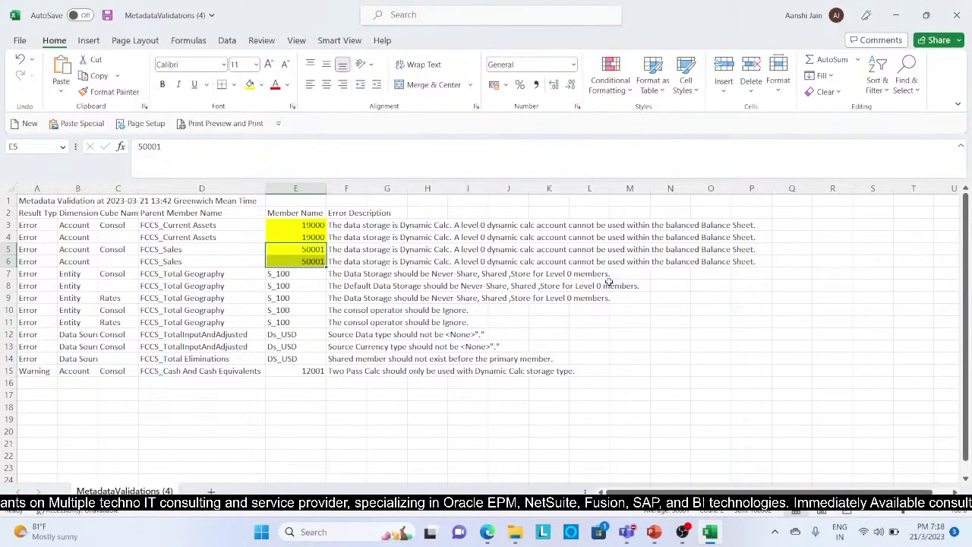
key("alt+Tab")
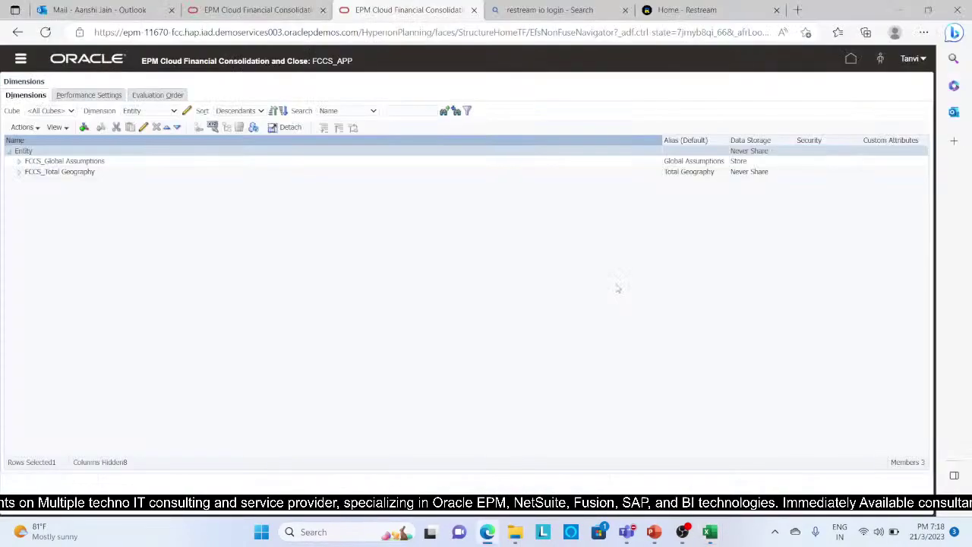
Step: Expand FCCS_Total Geography in the Entity dimension and open its member S_100 for editing
left_click(19, 173)
left_click(19, 174)
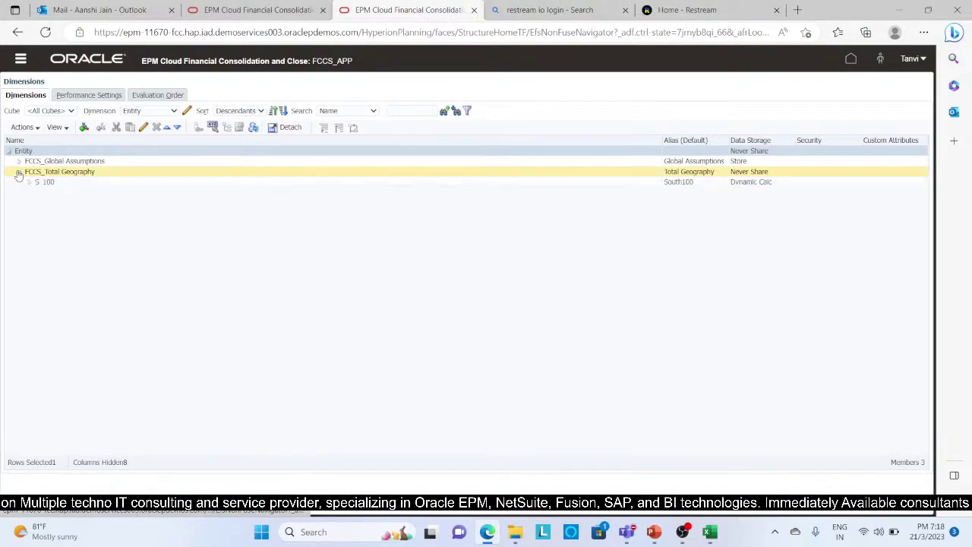
left_click(32, 184)
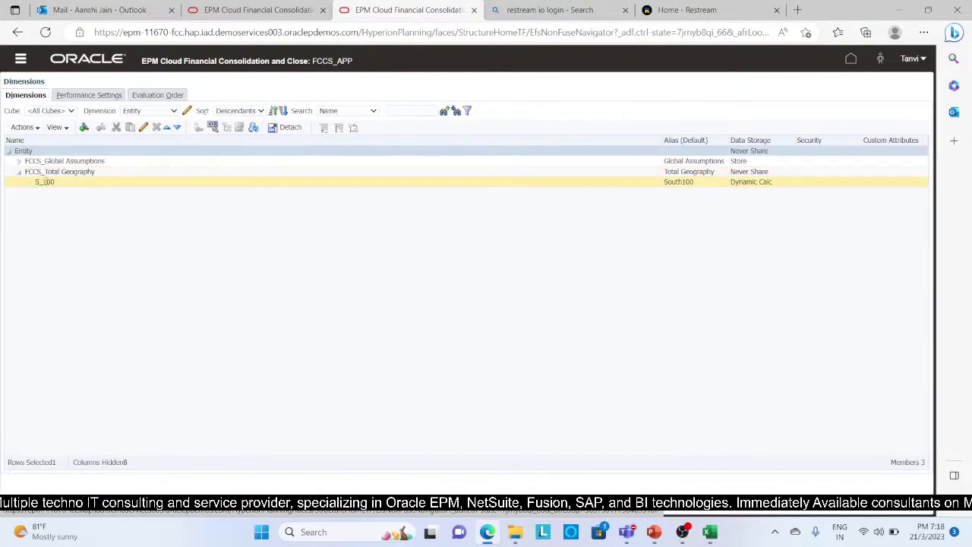
left_click(45, 182)
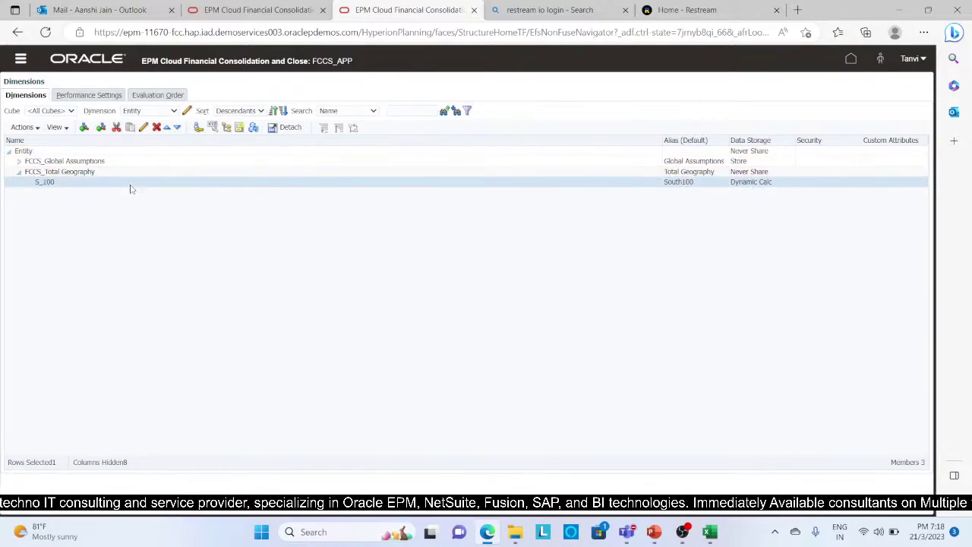
left_click(144, 127)
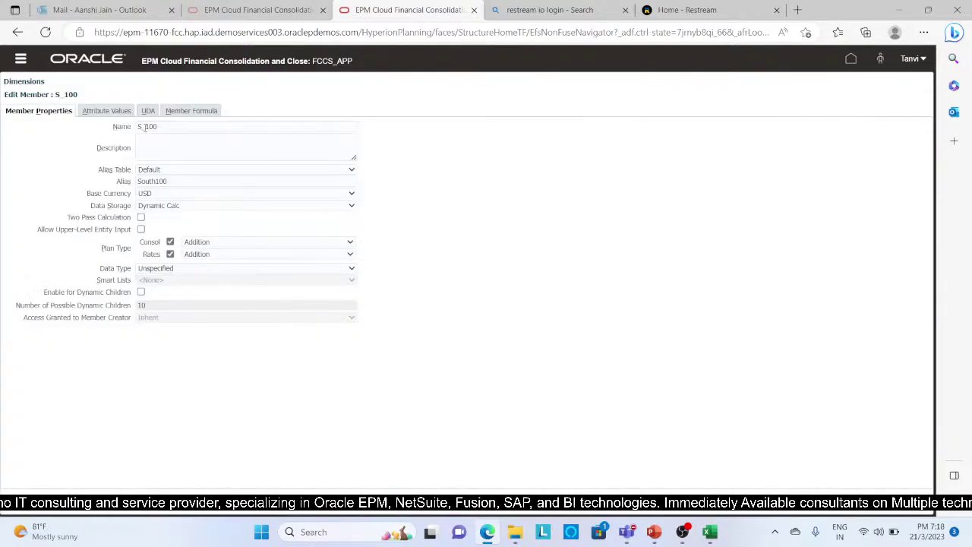
Step: Set S_100's data storage to Never Share in both the member properties and the Consol member formula settings
left_click(228, 208)
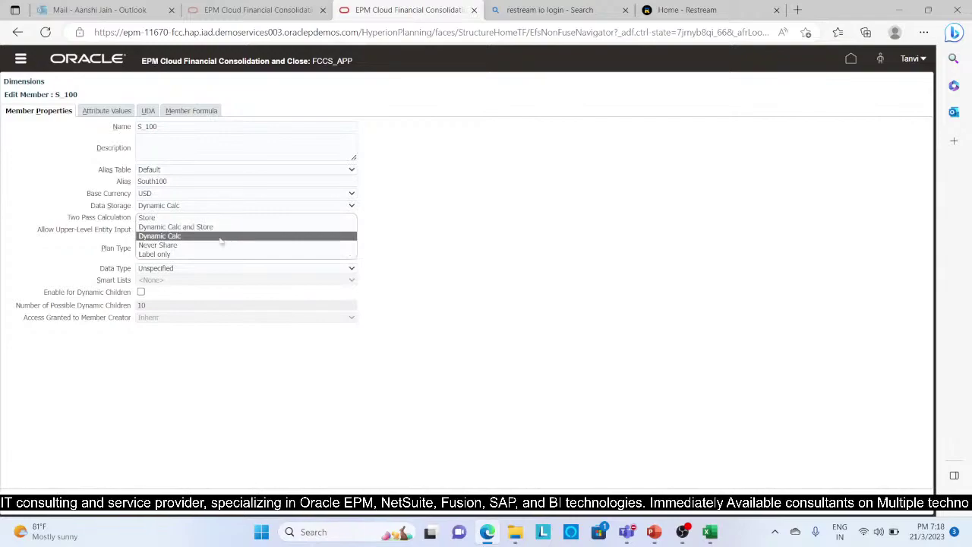
left_click(220, 245)
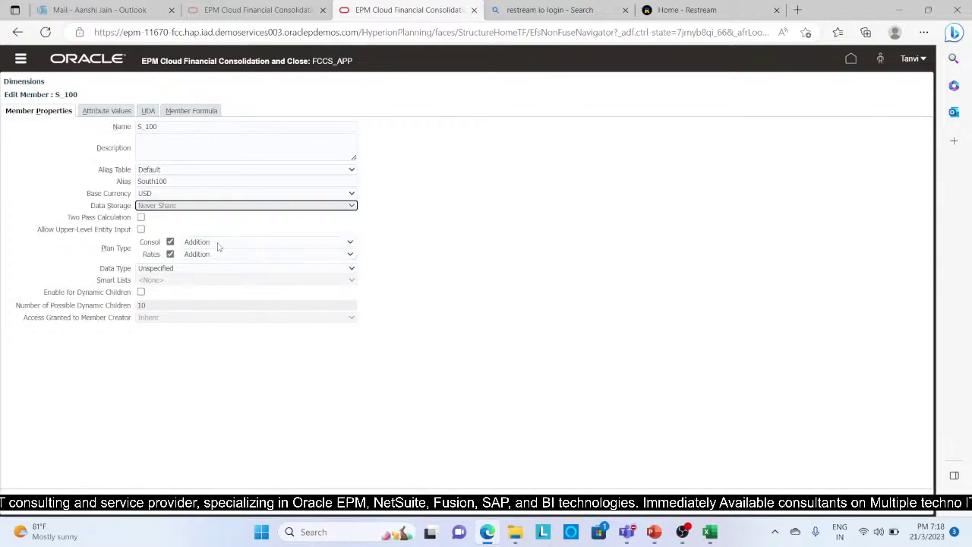
left_click(195, 113)
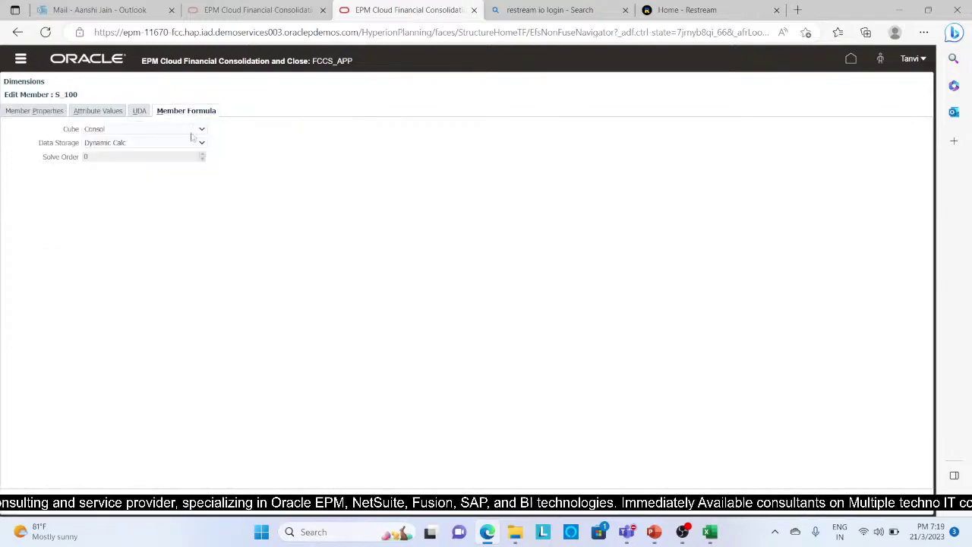
left_click(190, 146)
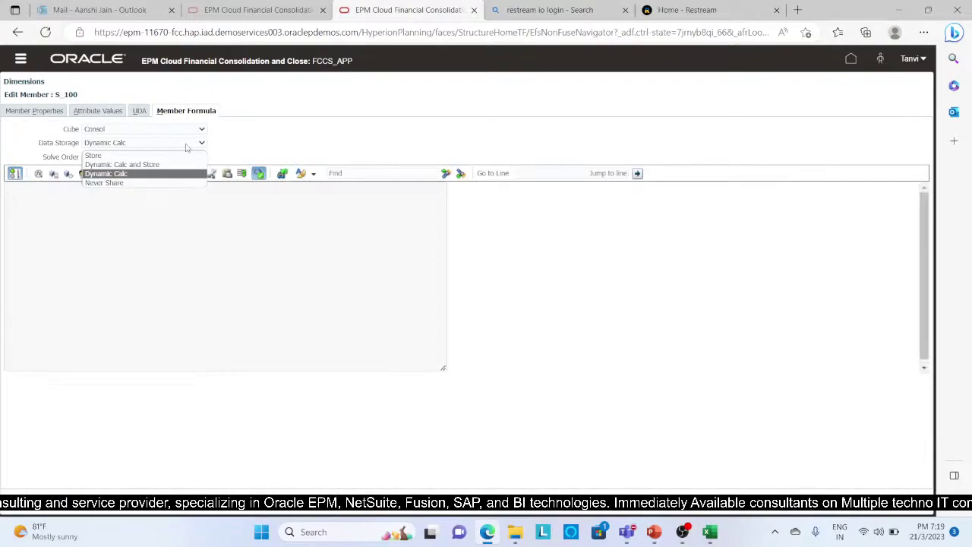
left_click(171, 183)
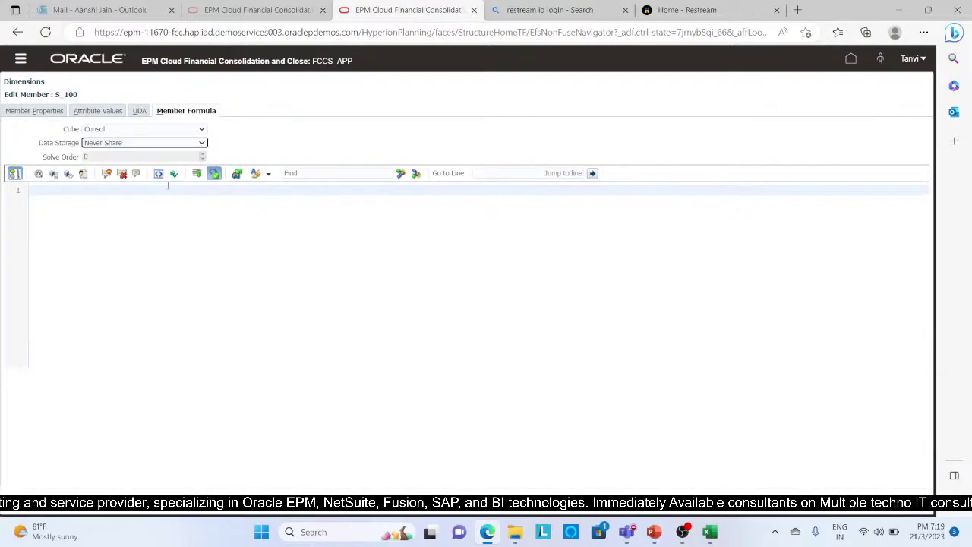
Step: Check S_100's remaining errors in Excel, then in Edge set its Consol and Rates plan type operators to Ignore and save the member
key("alt+Tab")
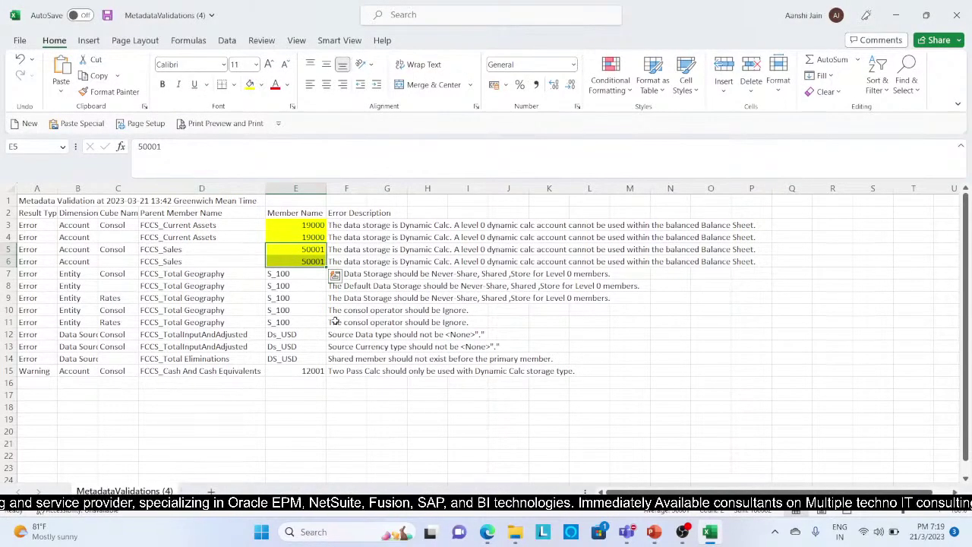
key("alt+Tab")
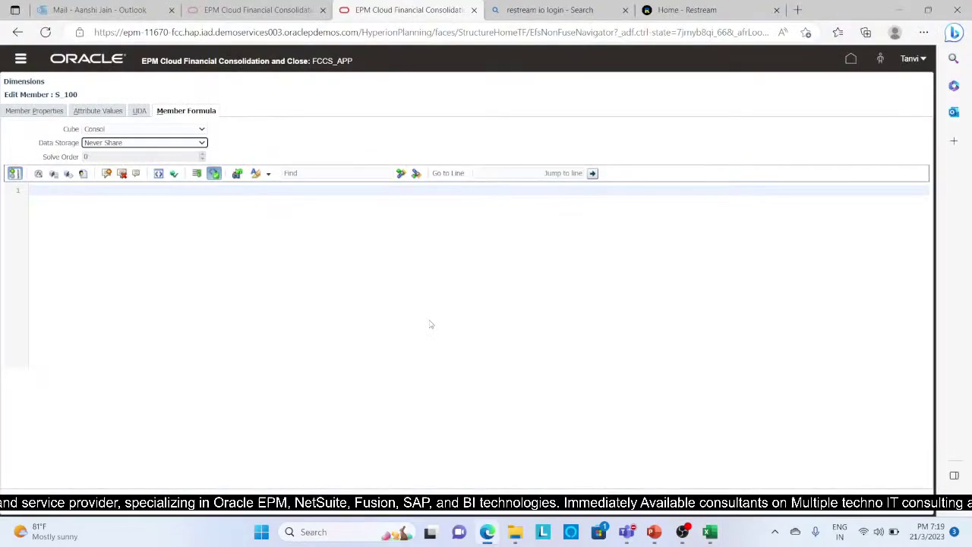
left_click(51, 113)
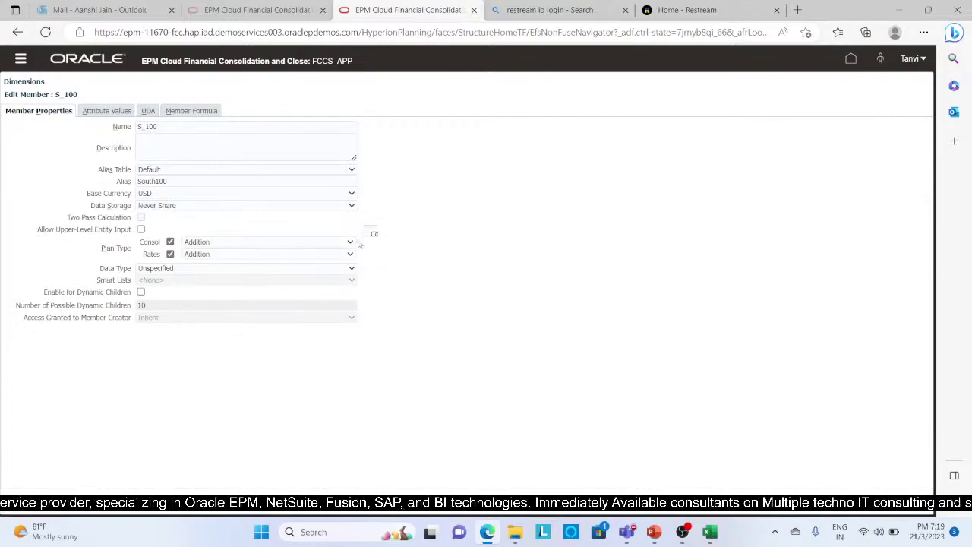
left_click(350, 241)
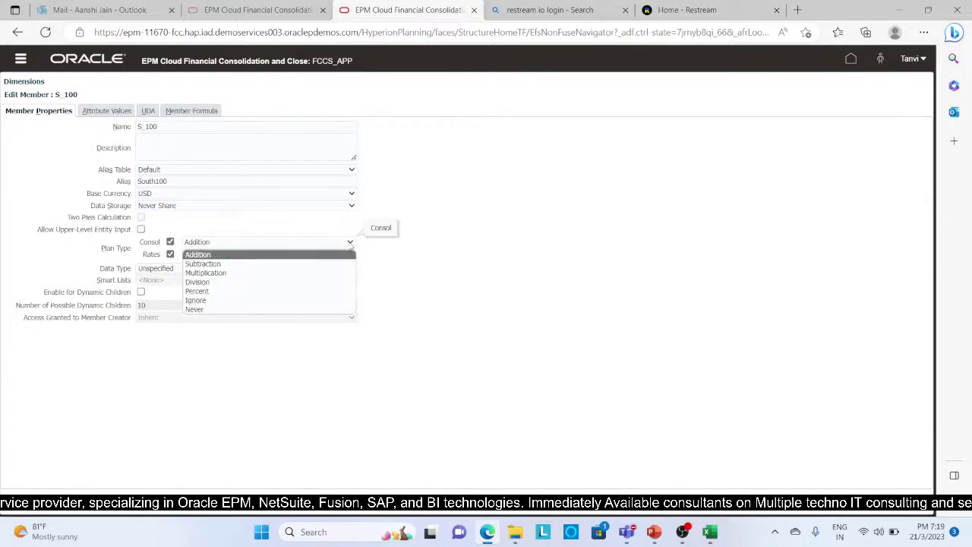
left_click(327, 301)
left_click(352, 255)
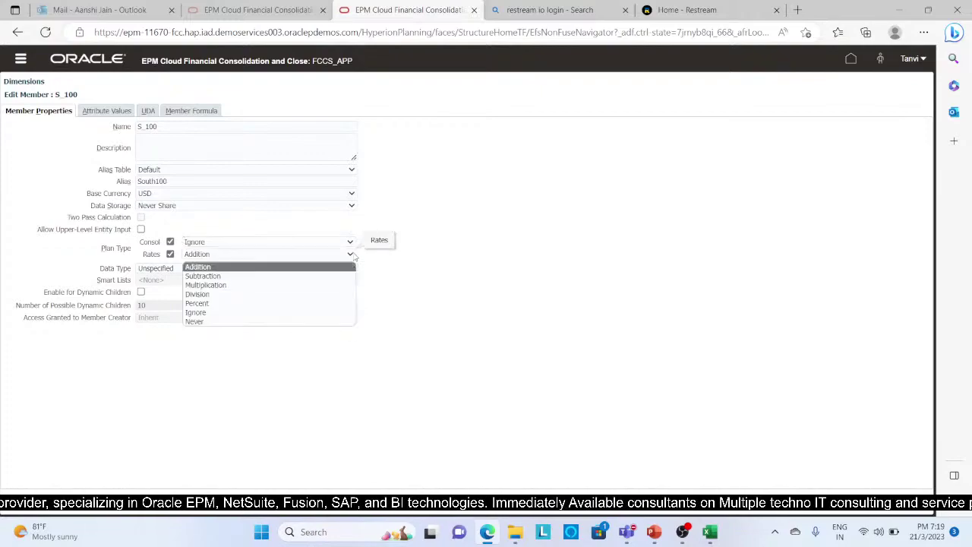
left_click(310, 313)
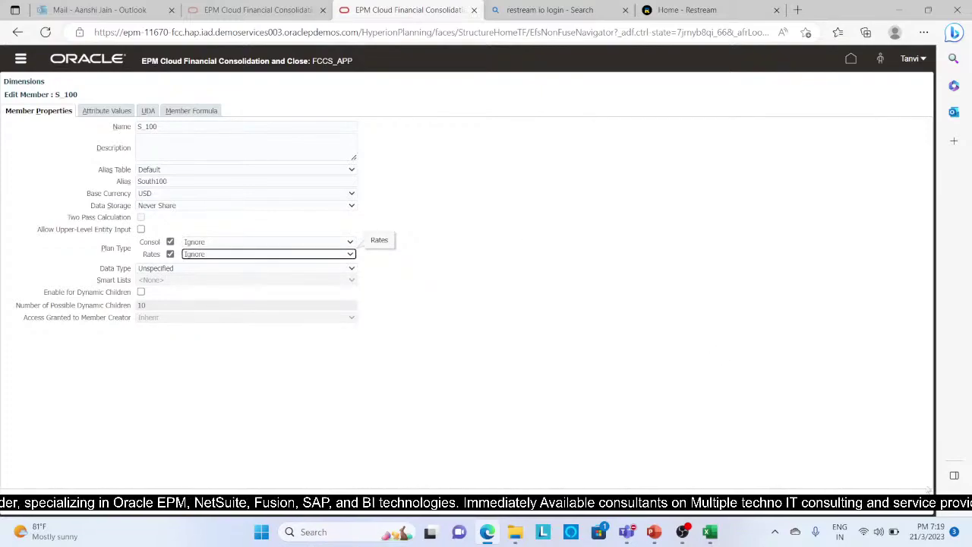
left_click(874, 501)
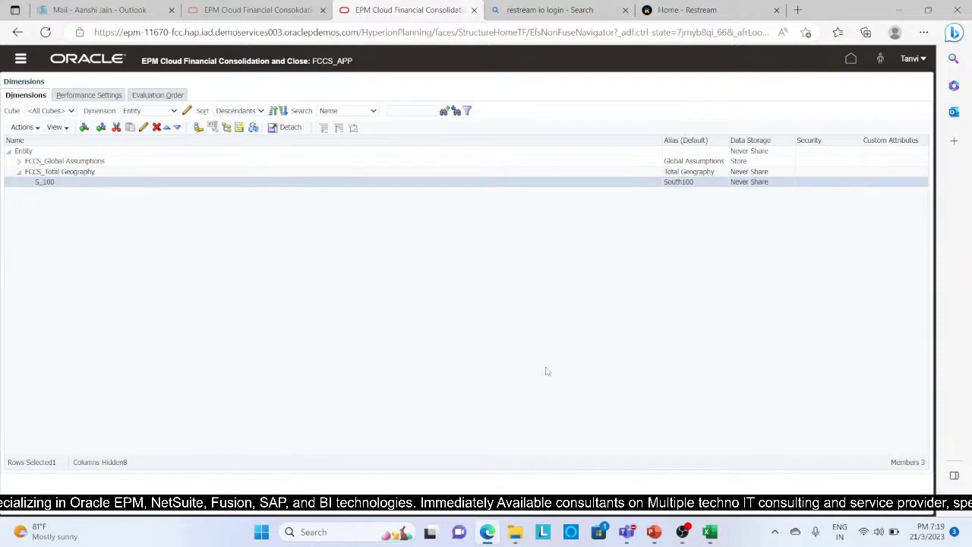
Step: Switch to Excel and highlight the five S_100 member cells, E7:E11, in yellow
key("alt+Tab")
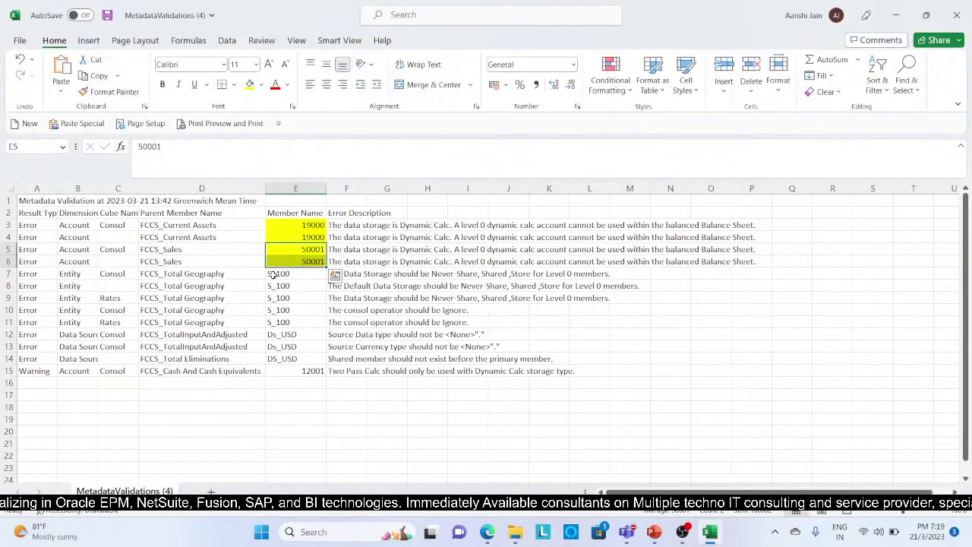
left_click(274, 275)
key("shift+Down")
key("shift+Down")
key("shift+Down")
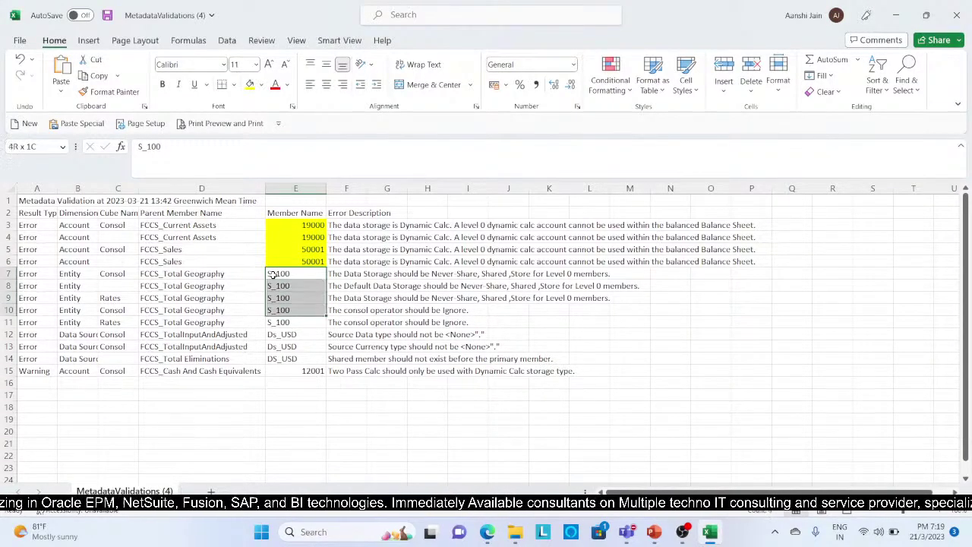
key("shift+Down")
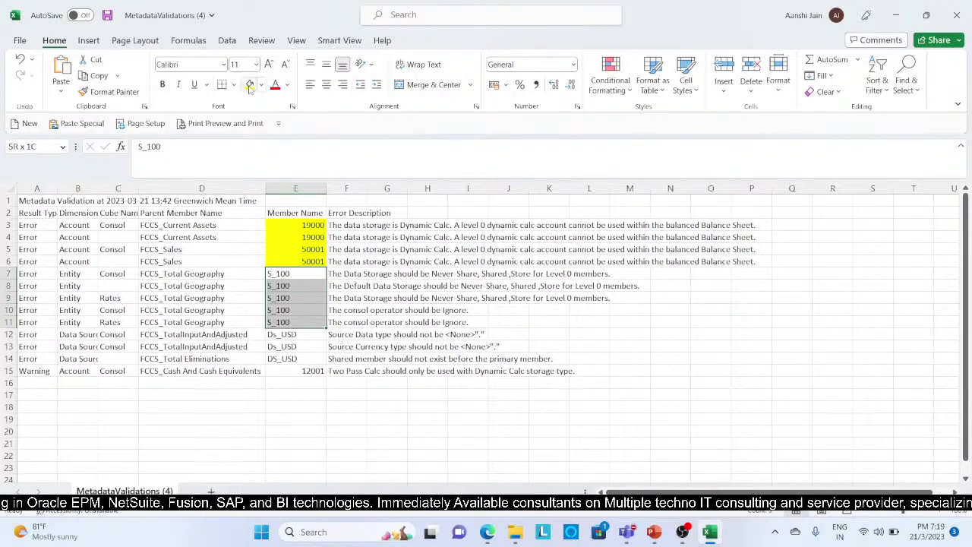
left_click(249, 85)
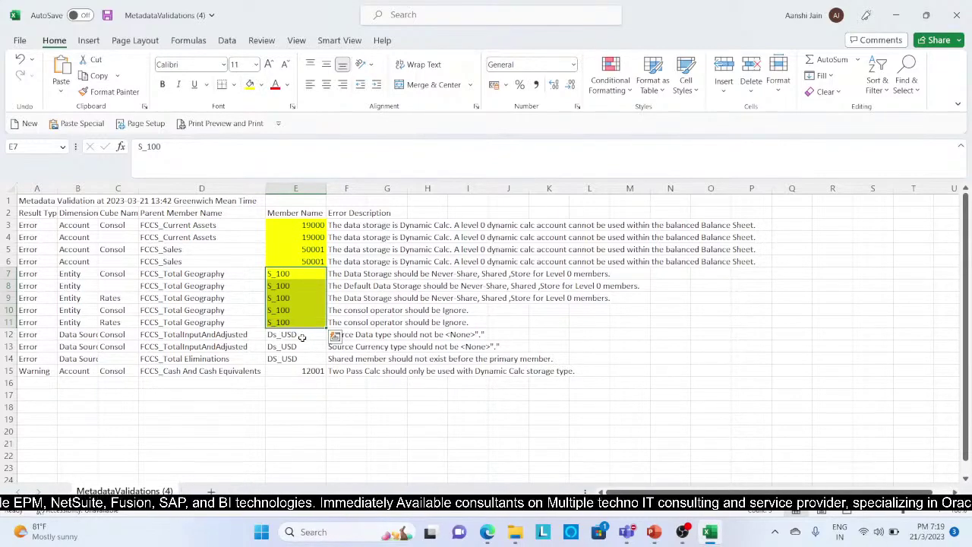
Step: Check the Ds_USD error in Excel, then in Edge open the Data Source dimension and select Ds_USD under FCCS_TotalInputAndAdjusted
left_click(302, 336)
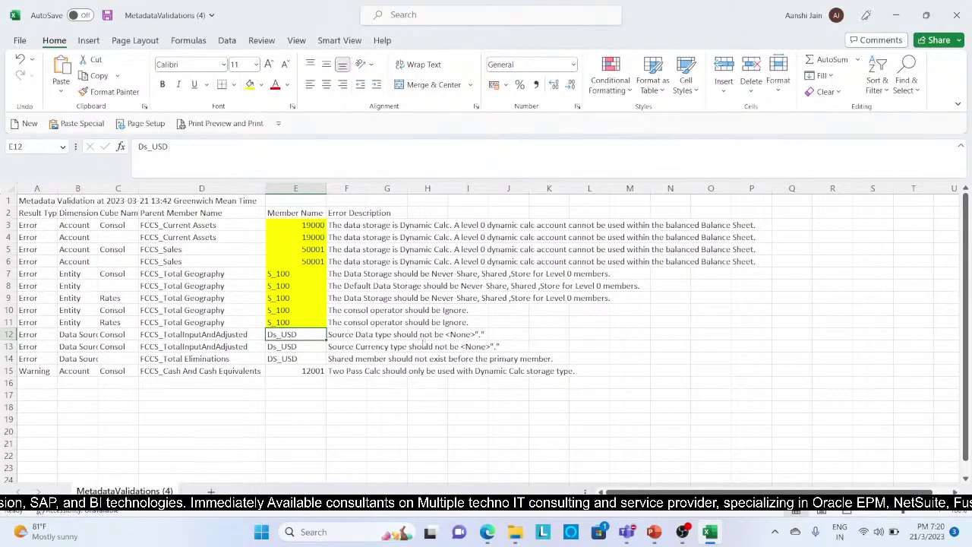
key("alt+Tab")
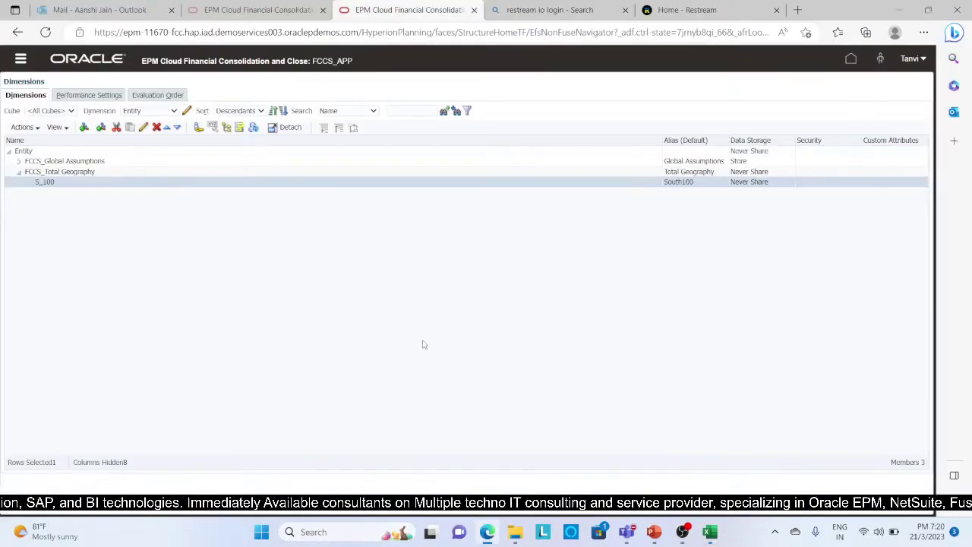
left_click(174, 111)
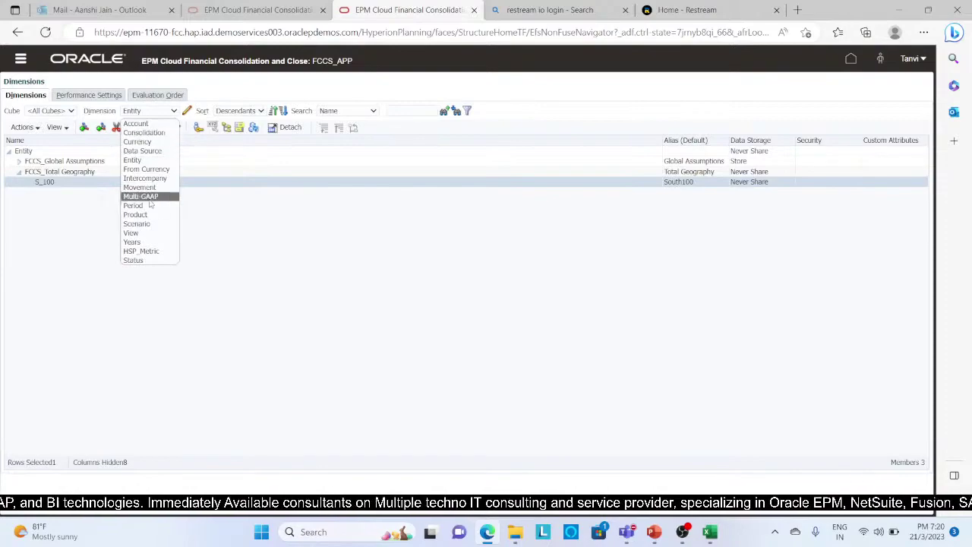
left_click(149, 152)
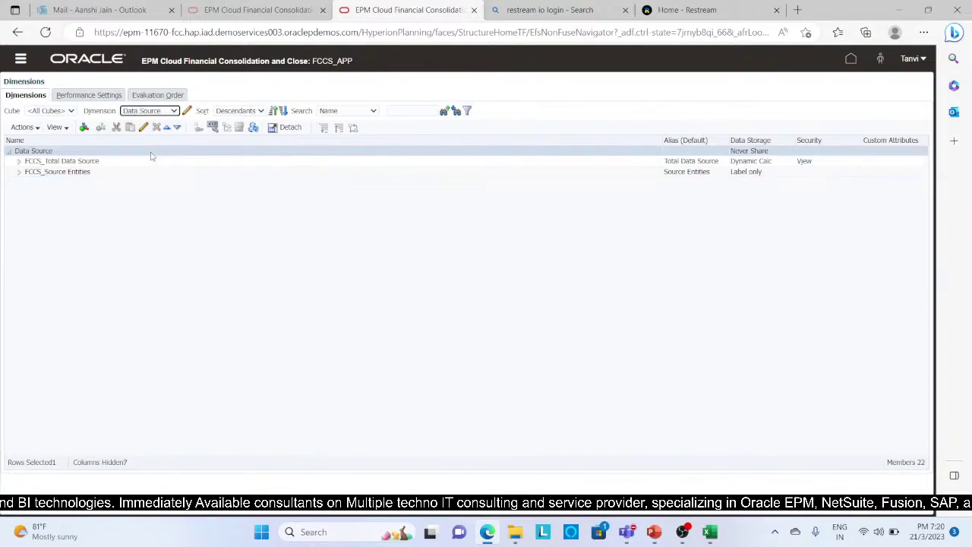
left_click(19, 162)
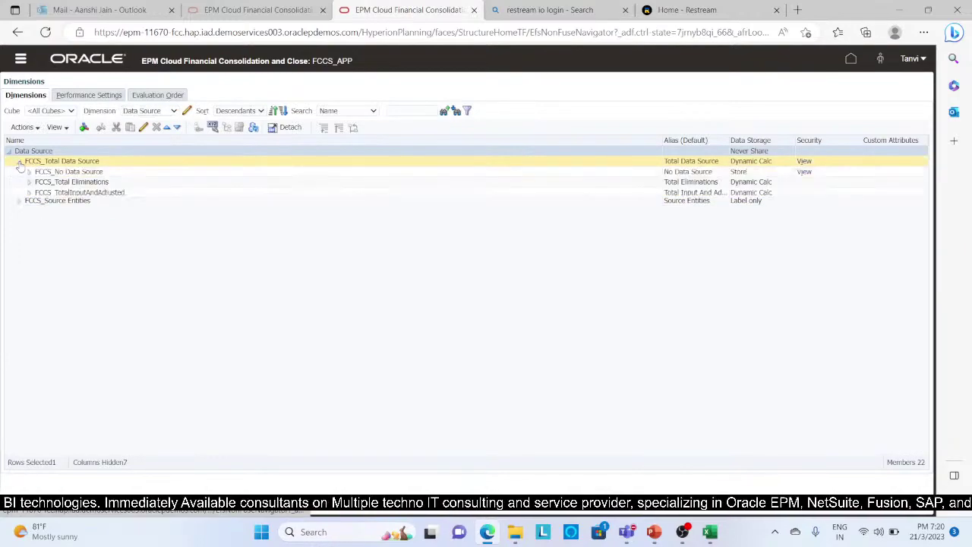
left_click(29, 183)
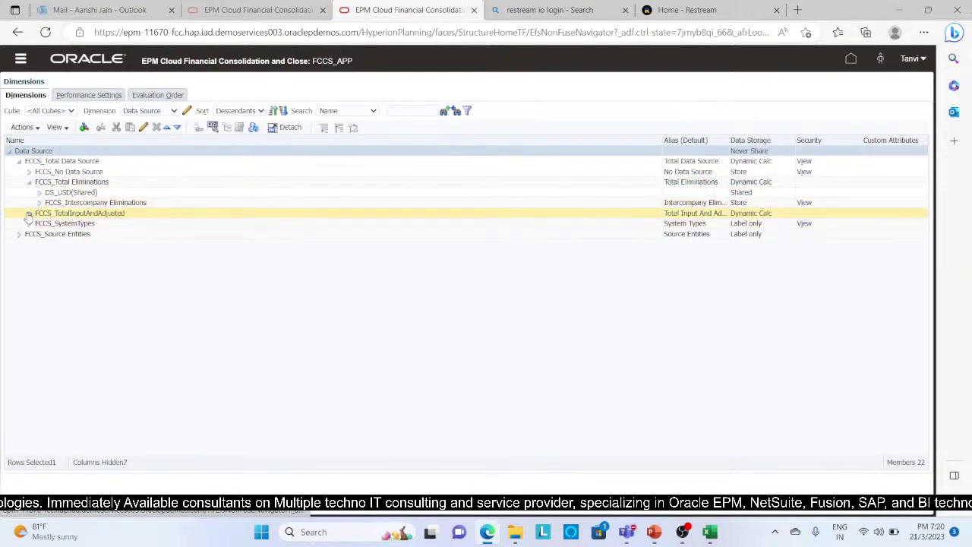
left_click(29, 214)
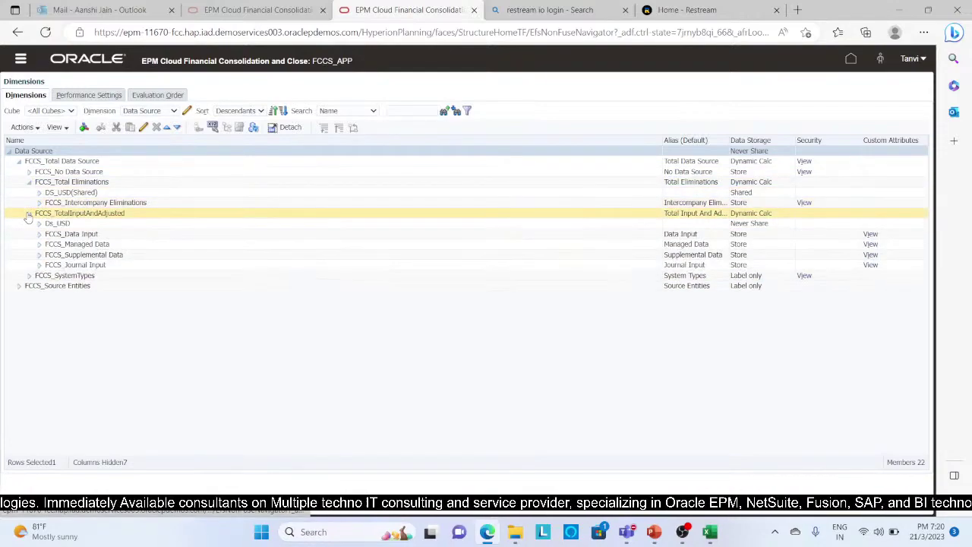
left_click(91, 223)
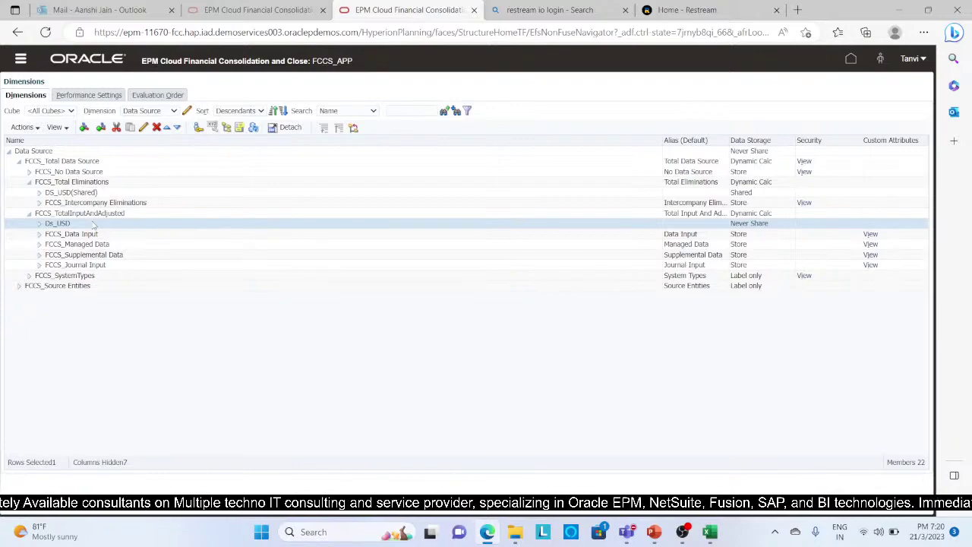
Step: Delete Ds_USD under FCCS_TotalInputAndAdjusted together with its shared member, confirming the deletion
left_click(156, 128)
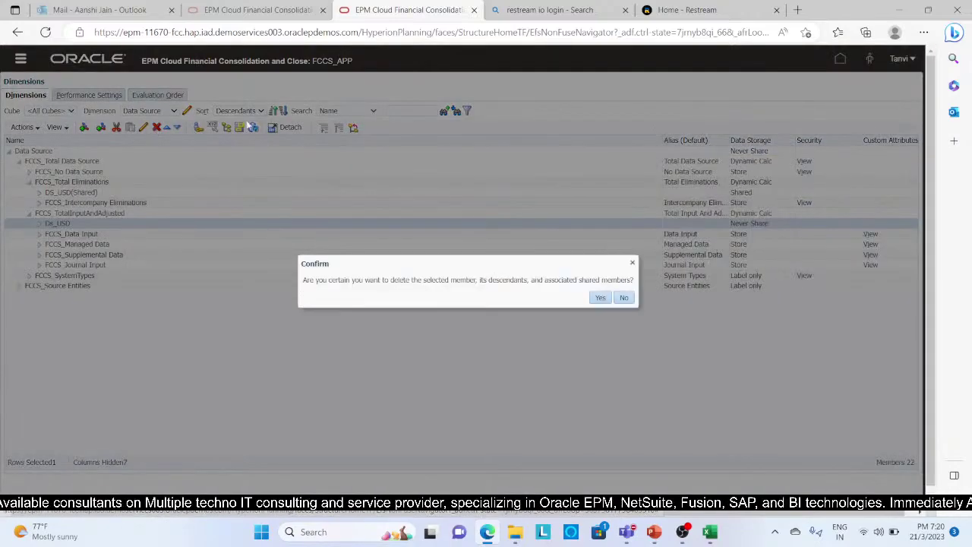
left_click(600, 298)
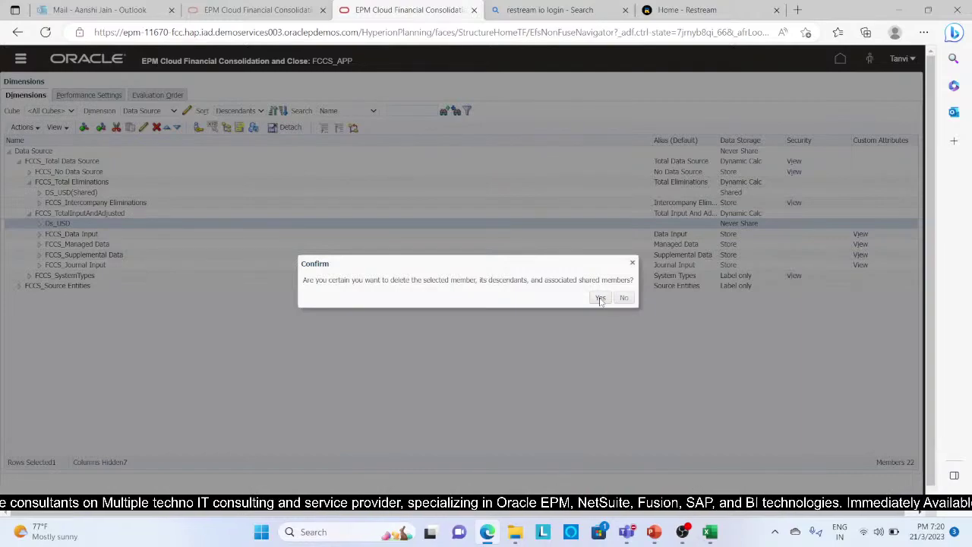
left_click(600, 298)
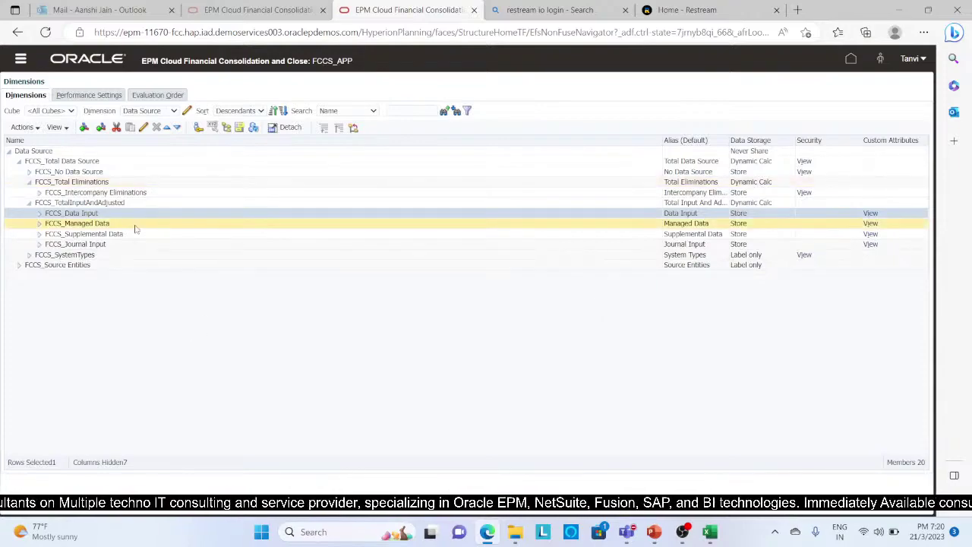
left_click(28, 205)
left_click(29, 205)
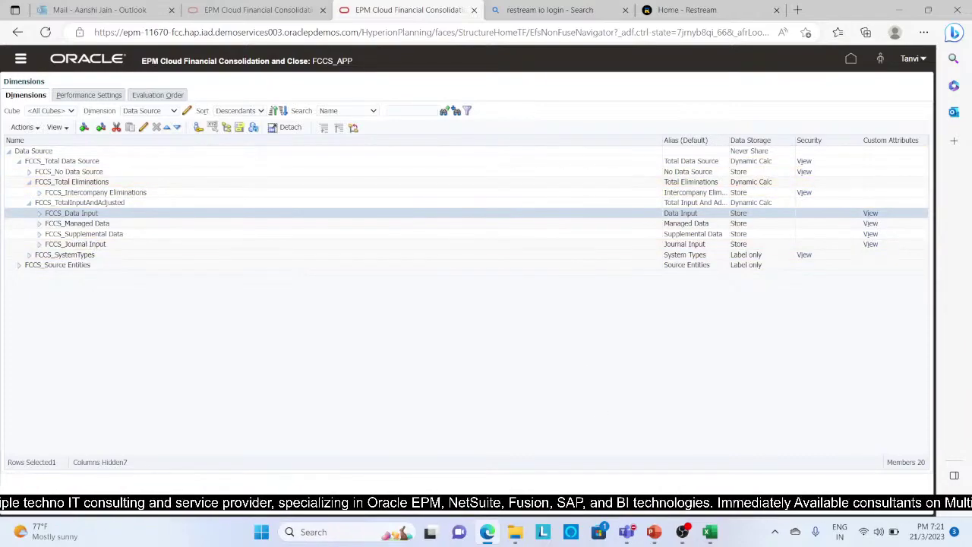
Step: Switch to Excel and highlight the three Ds_USD member cells, E12:E14, in yellow
left_click(714, 533)
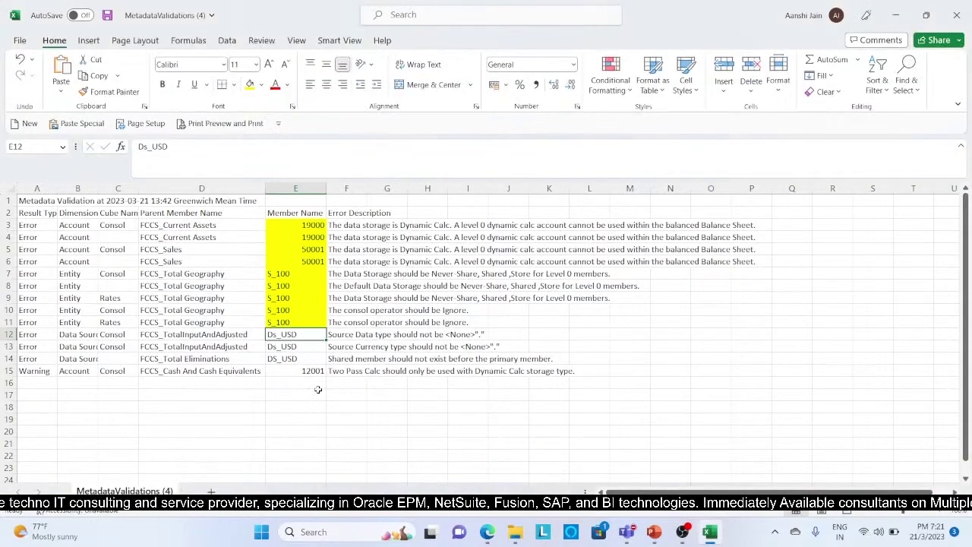
key("shift+Down")
key("shift+Down")
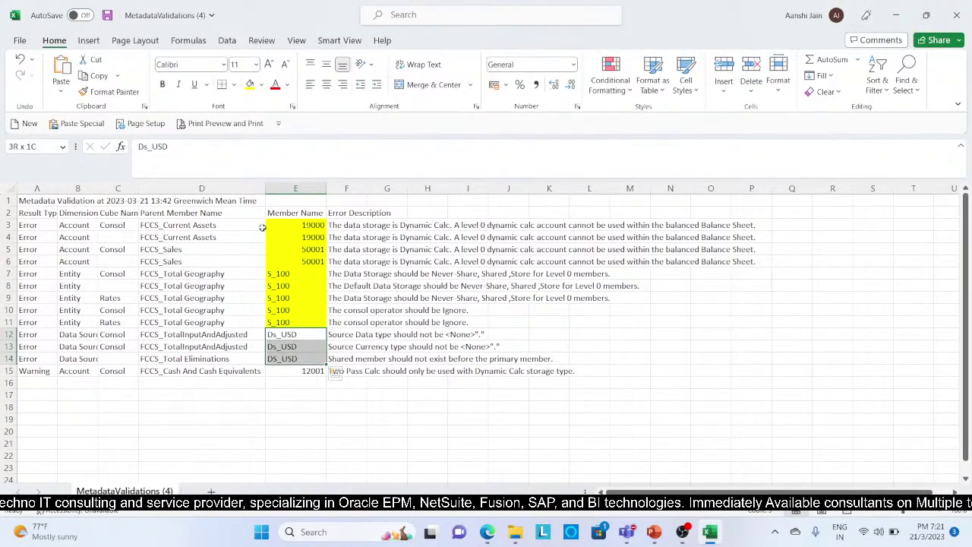
left_click(249, 84)
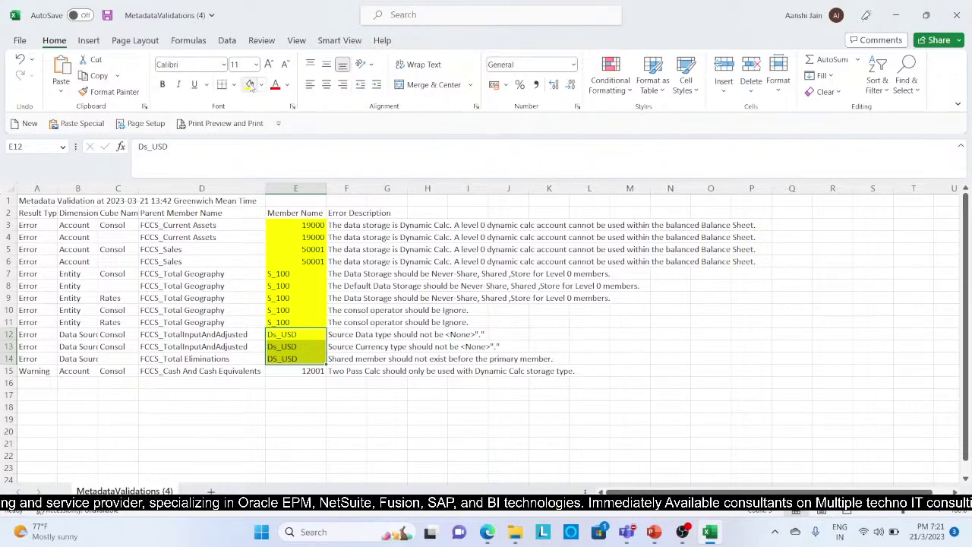
Step: Switch to Edge, open the Account dimension and set the member search to cover Both name and alias
left_click(487, 533)
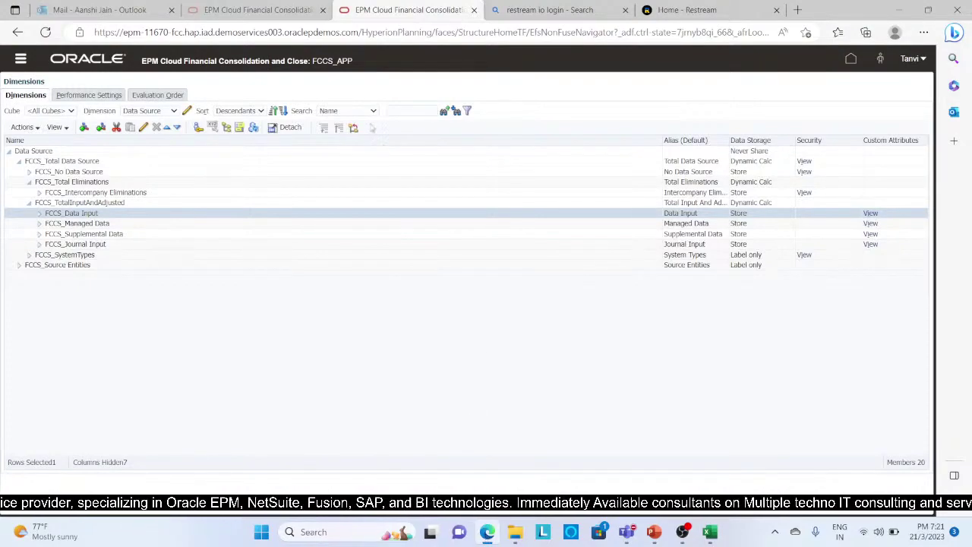
left_click(372, 112)
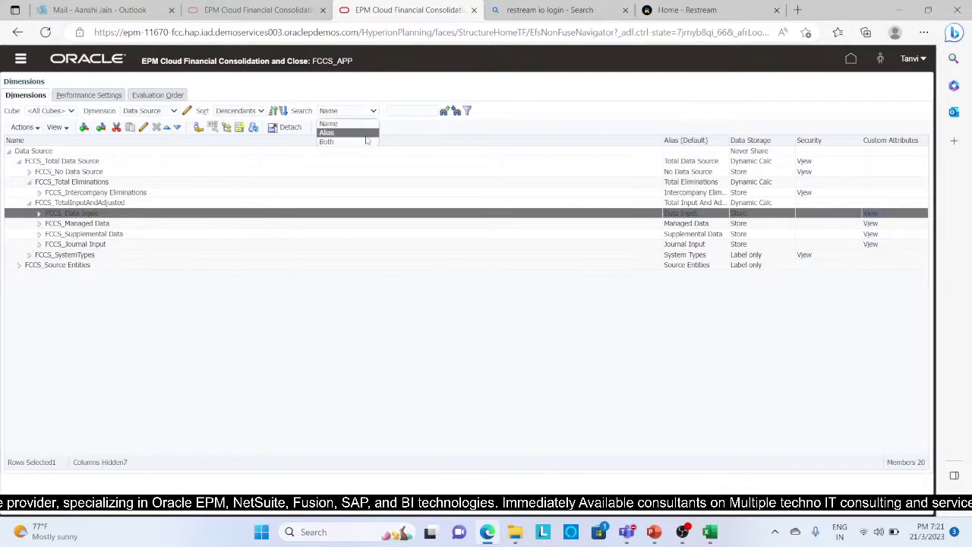
left_click(174, 111)
left_click(162, 125)
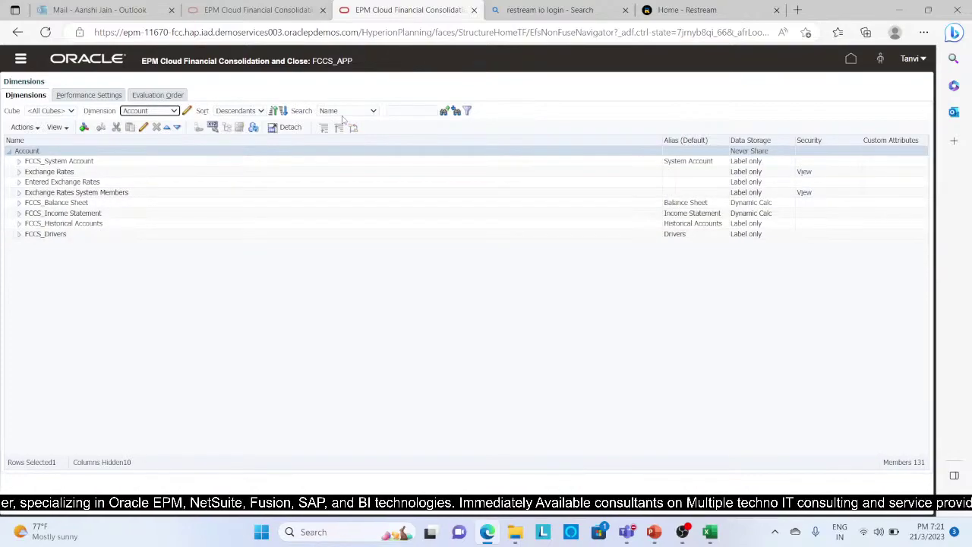
left_click(373, 111)
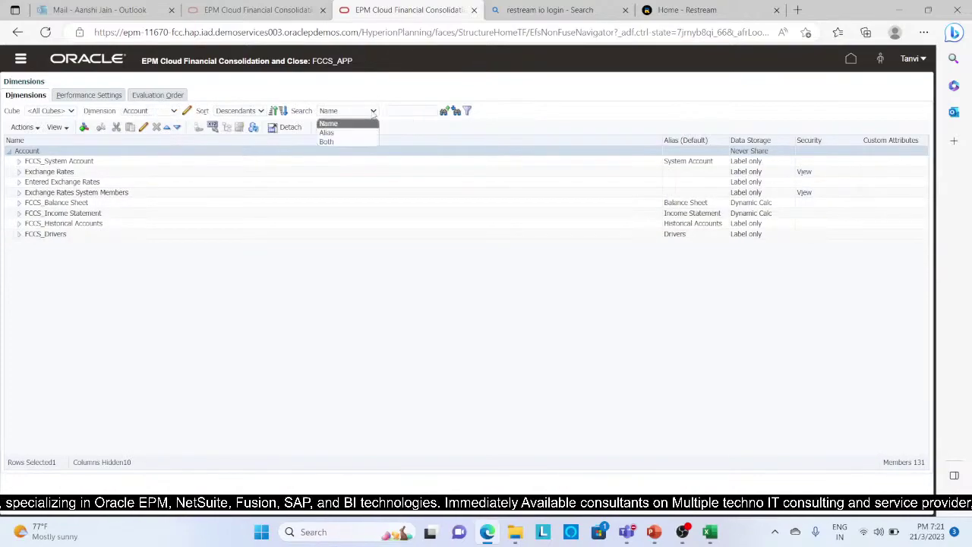
left_click(361, 142)
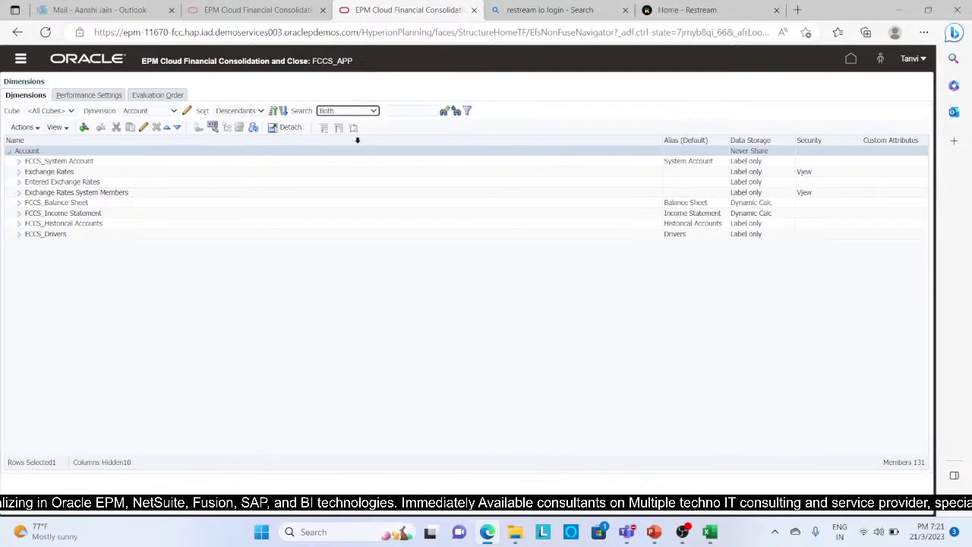
Step: Find account member 12001, turn off its Two Pass Calculation and save the member
left_click(417, 111)
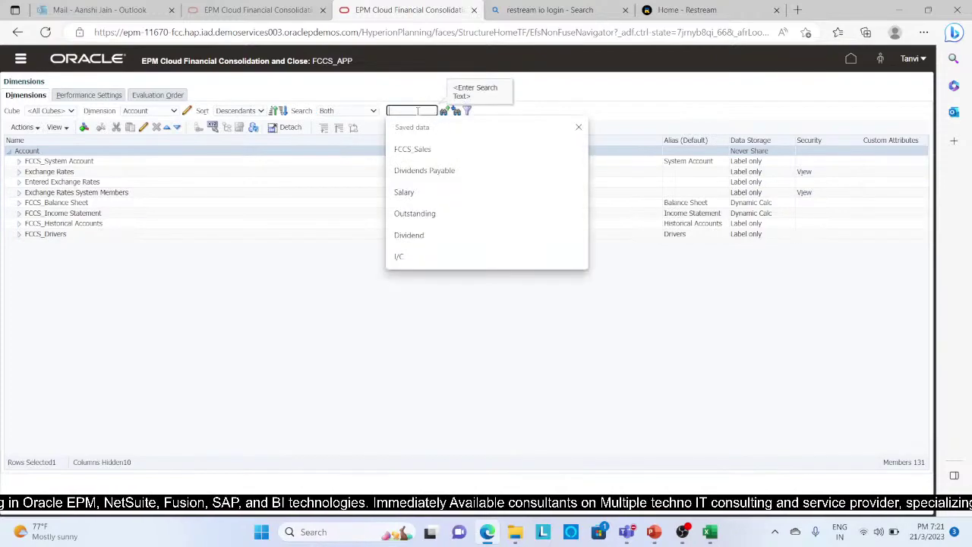
key("alt+Tab")
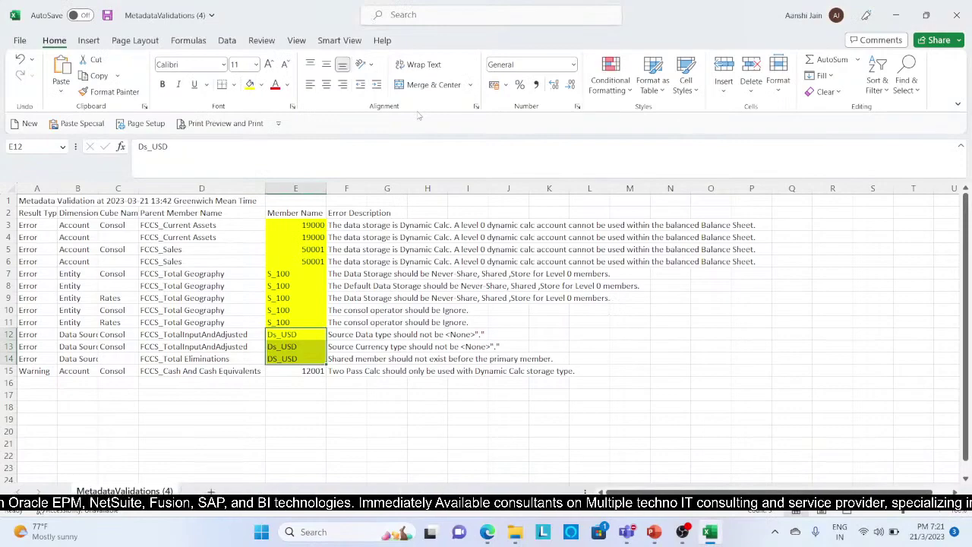
key("alt+Tab")
left_click(417, 111)
type("12001")
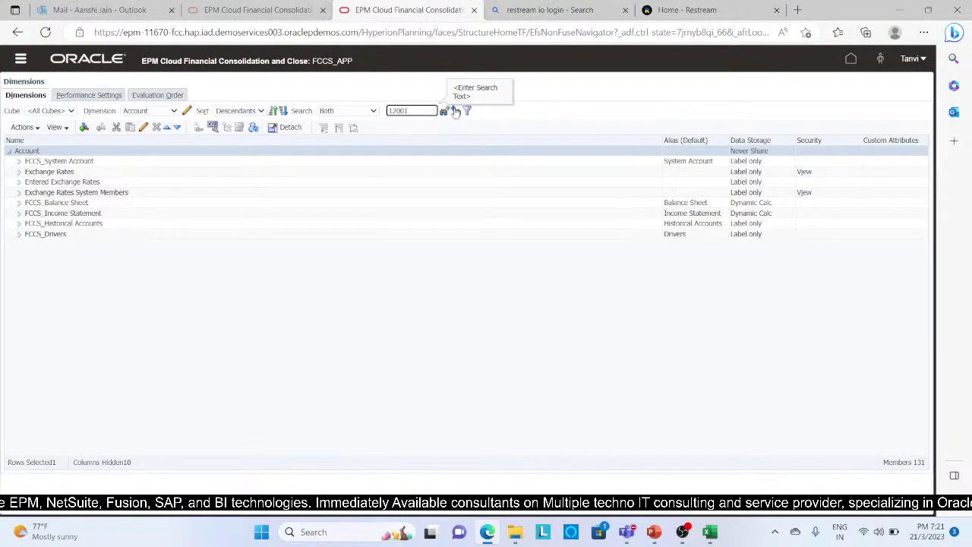
left_click(446, 111)
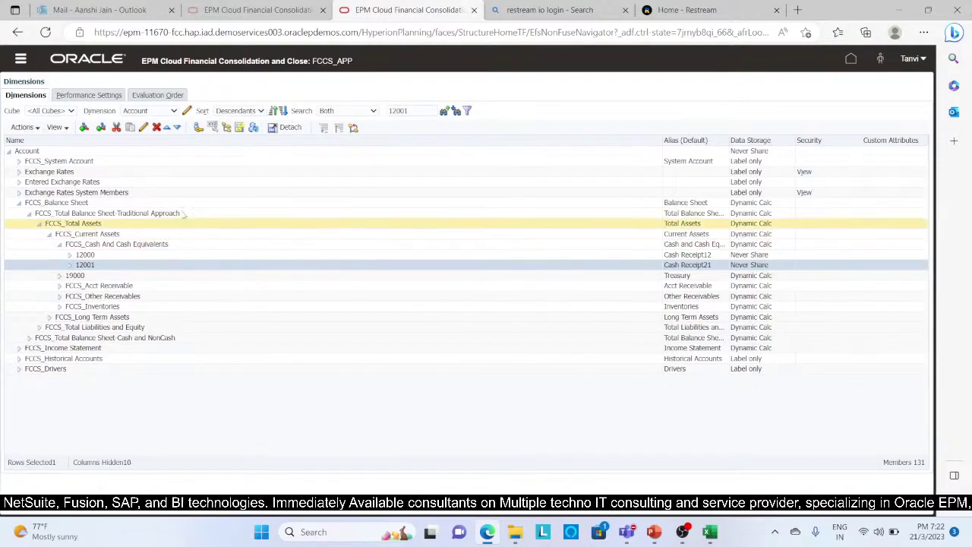
left_click(144, 128)
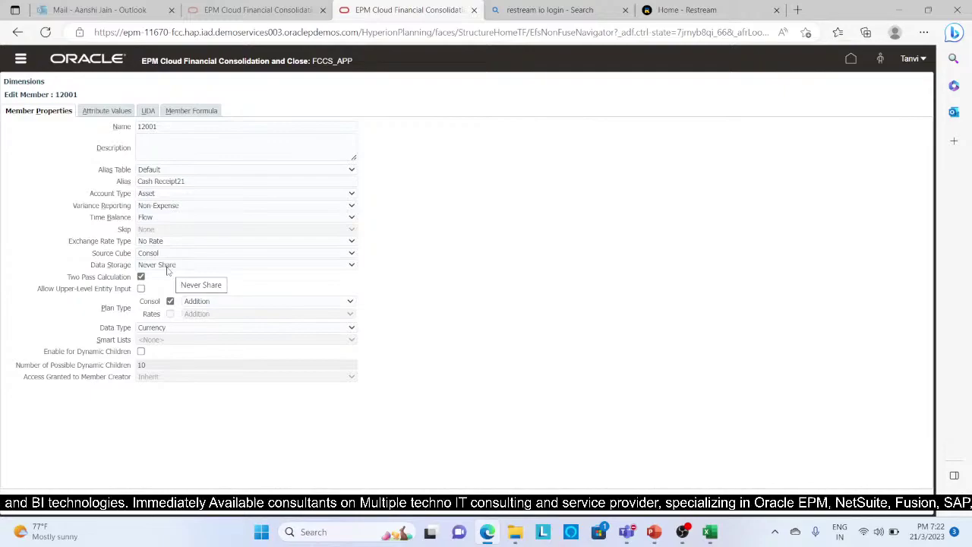
left_click(141, 277)
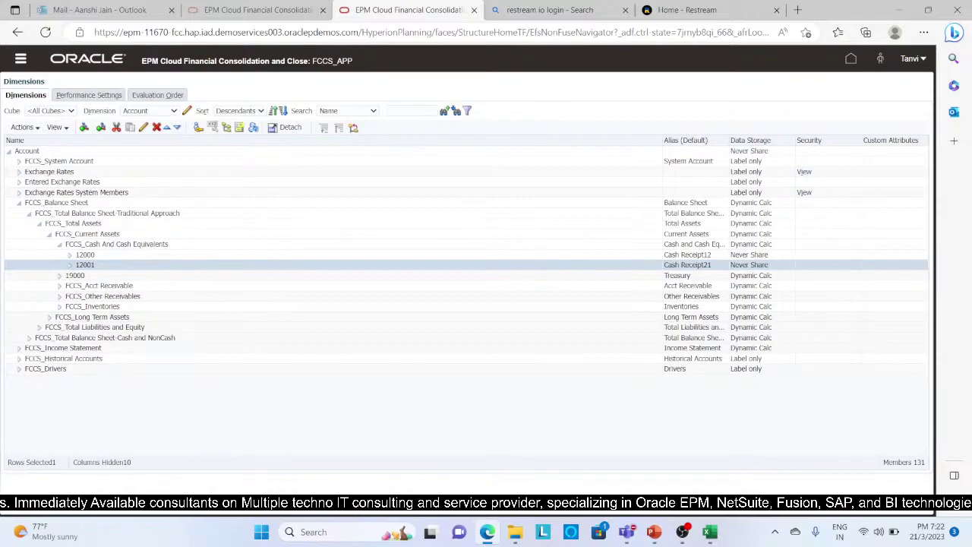
Step: Switch to Excel and highlight the 12001 member cell, E15, in yellow
left_click(705, 532)
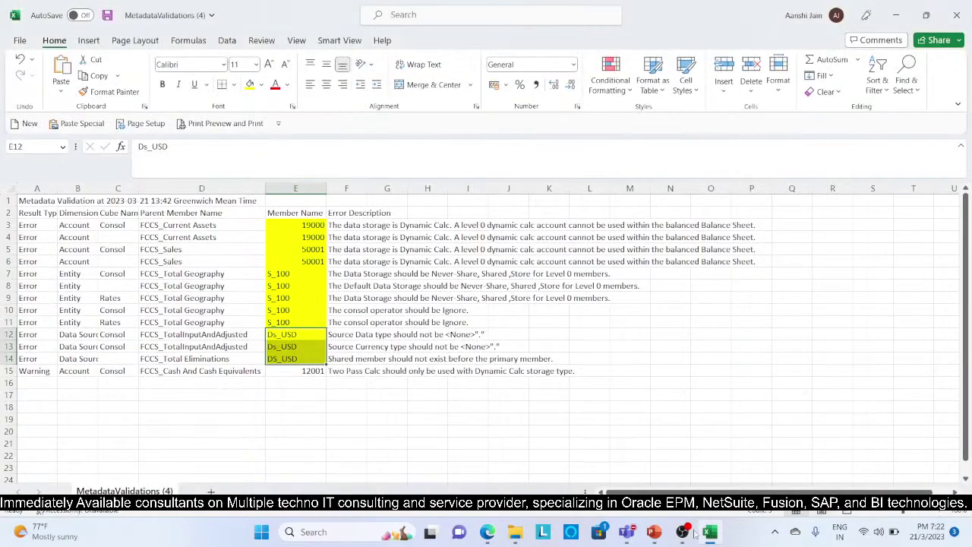
left_click(312, 372)
left_click(250, 84)
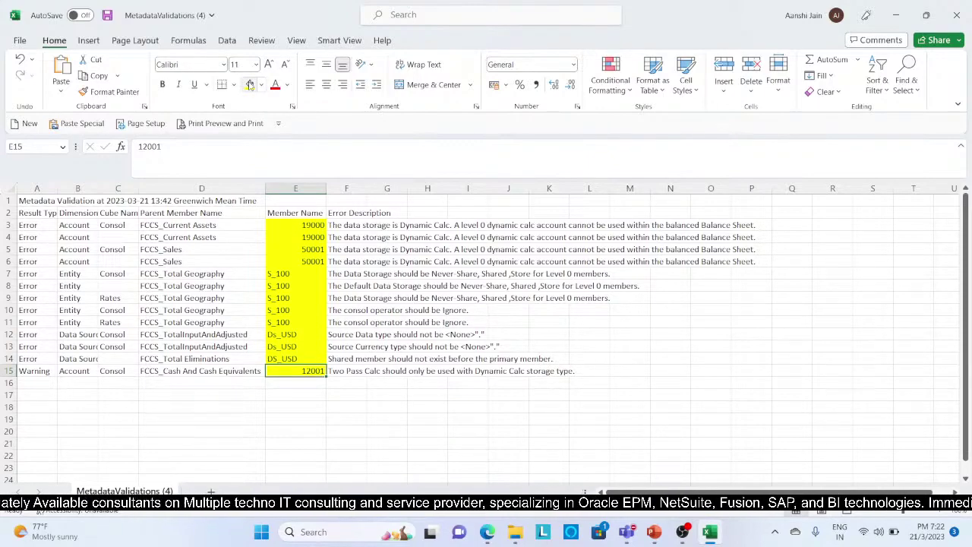
Step: Switch to Edge, rerun Validate Metadata from the application overview and examine the errors listed under Account
key("alt+Tab")
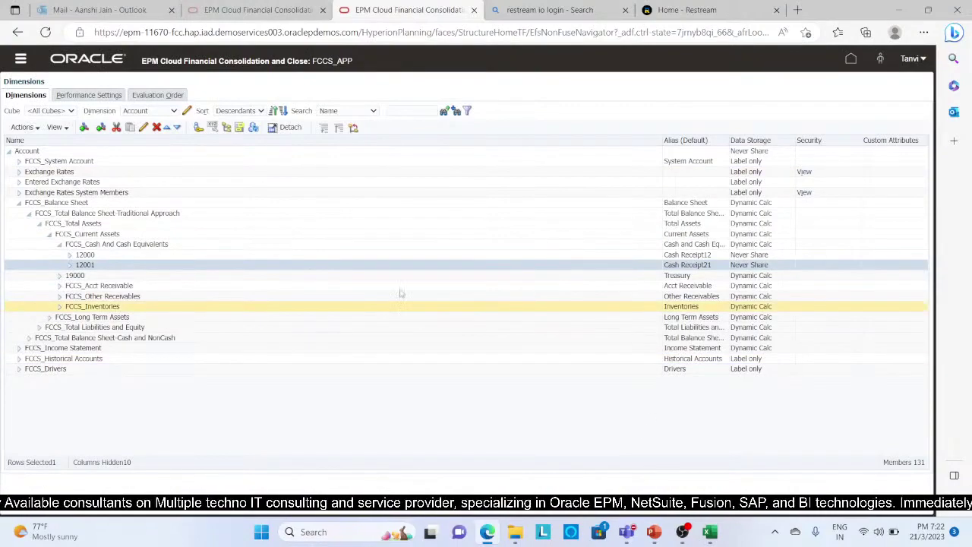
left_click(851, 61)
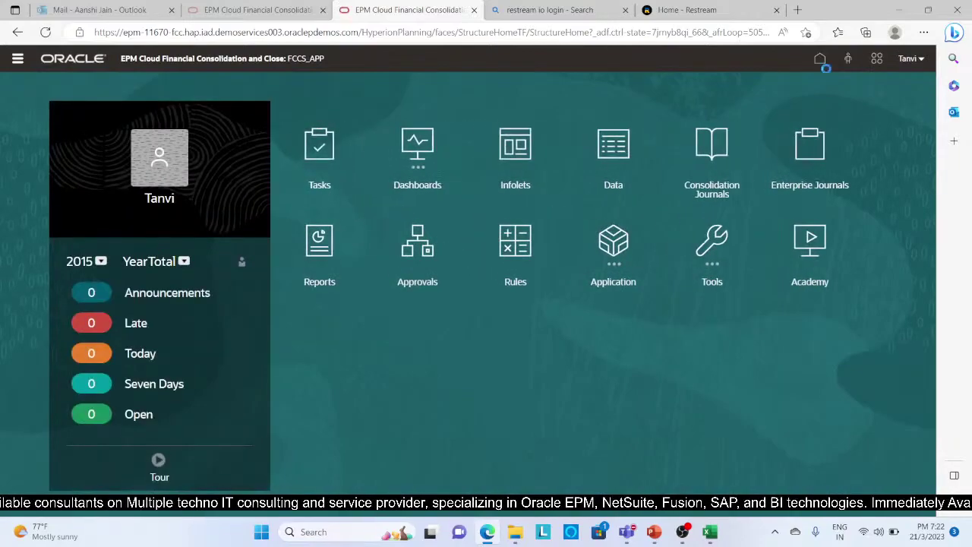
left_click(613, 241)
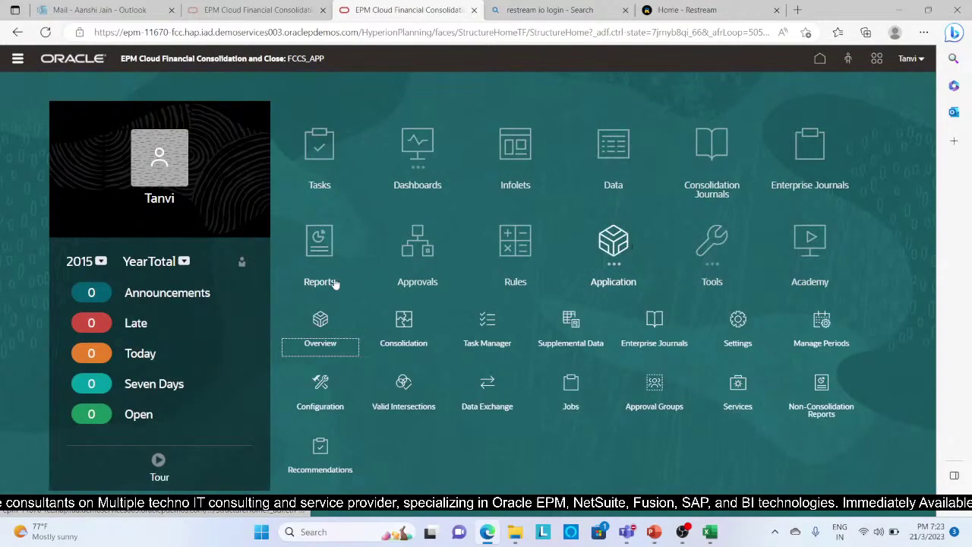
left_click(321, 319)
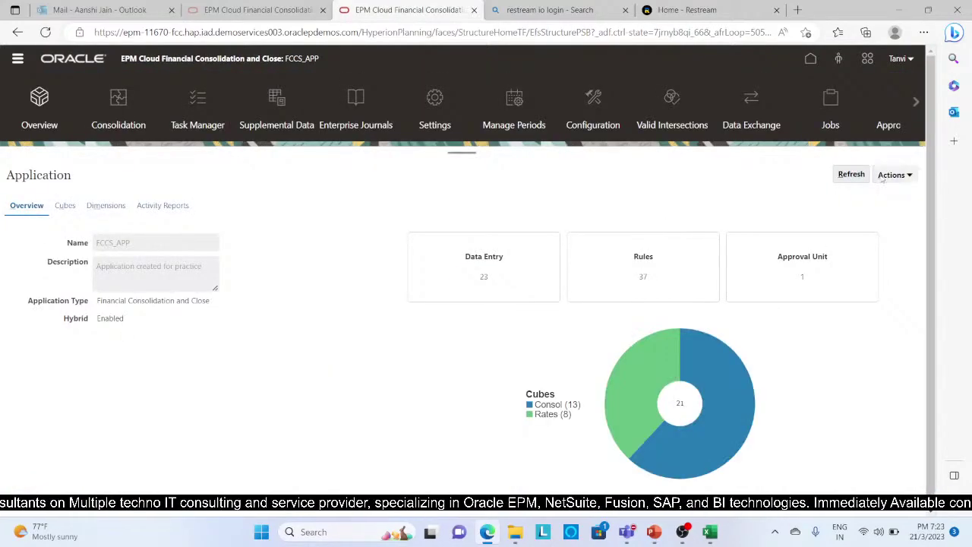
left_click(909, 175)
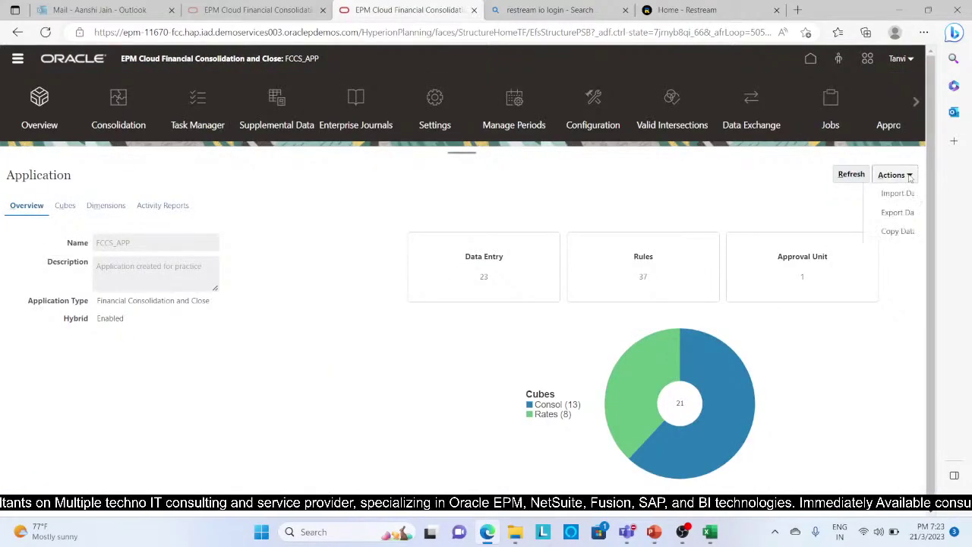
left_click(826, 271)
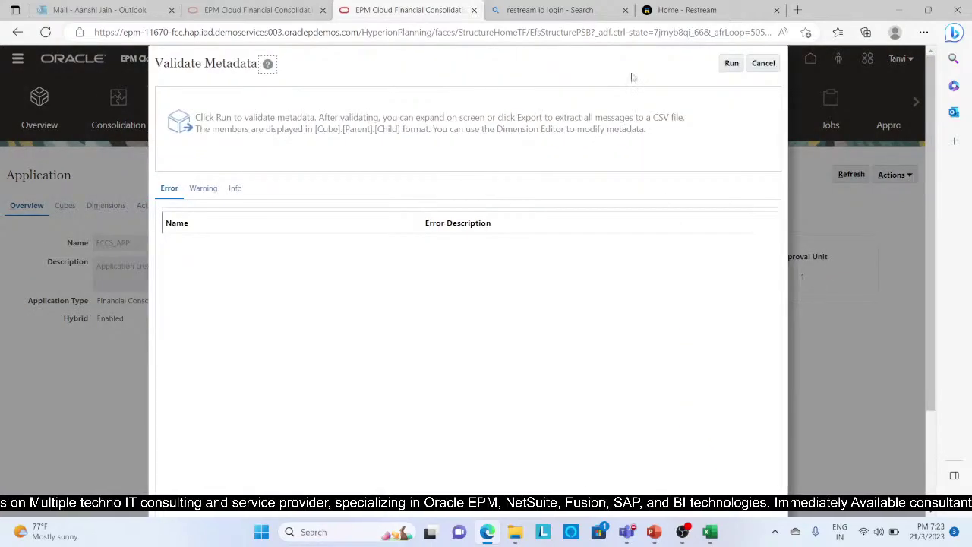
left_click(731, 64)
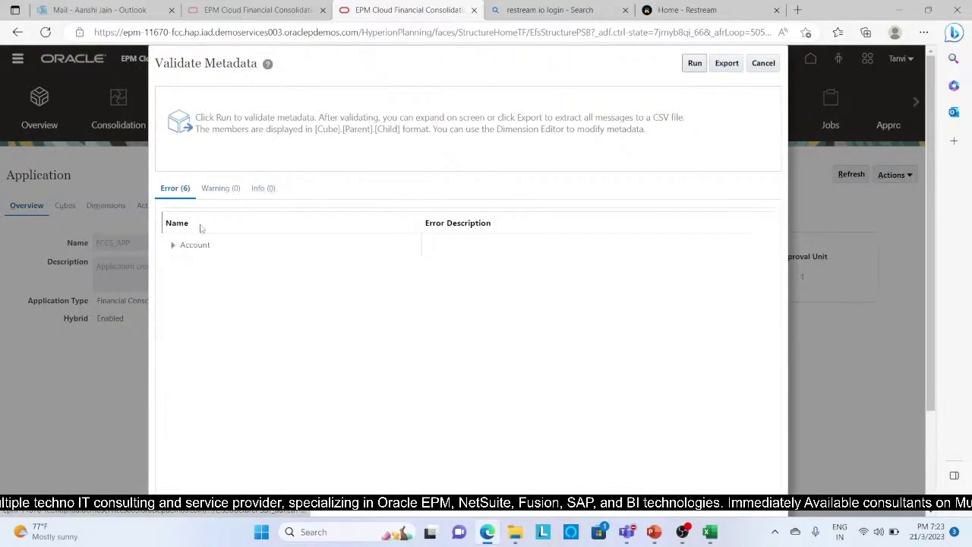
left_click(173, 246)
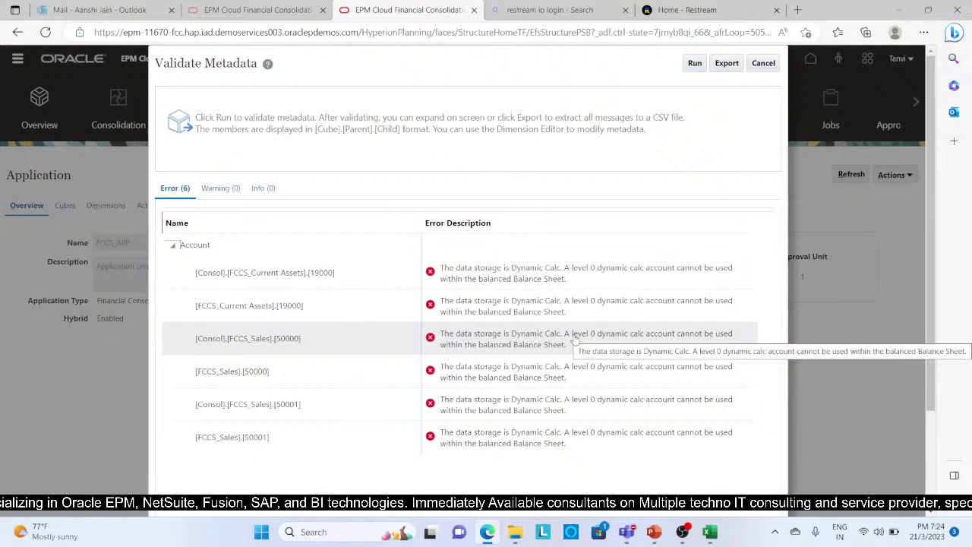
left_click(765, 67)
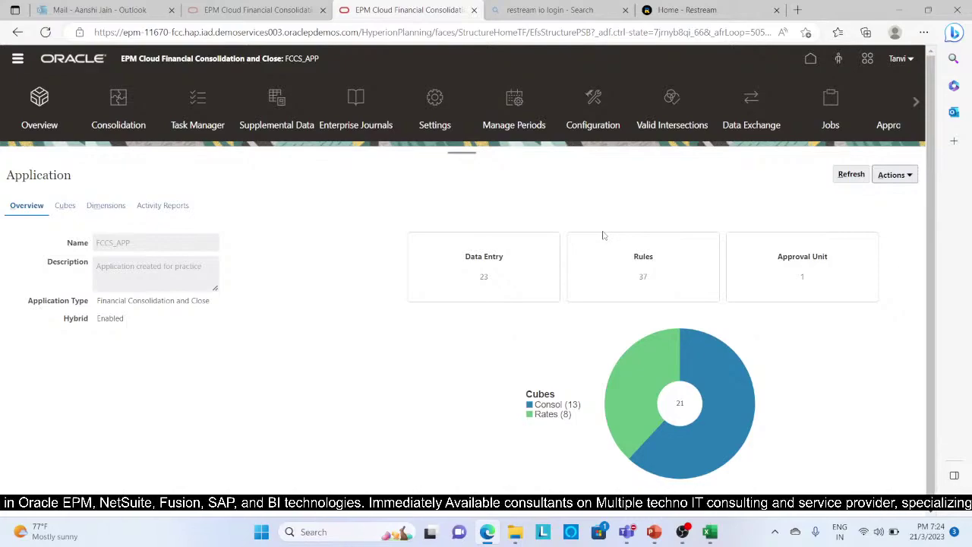
Step: Create a database refresh for the application, keeping it enabled for all users, and save it as a job named Job1
left_click(47, 107)
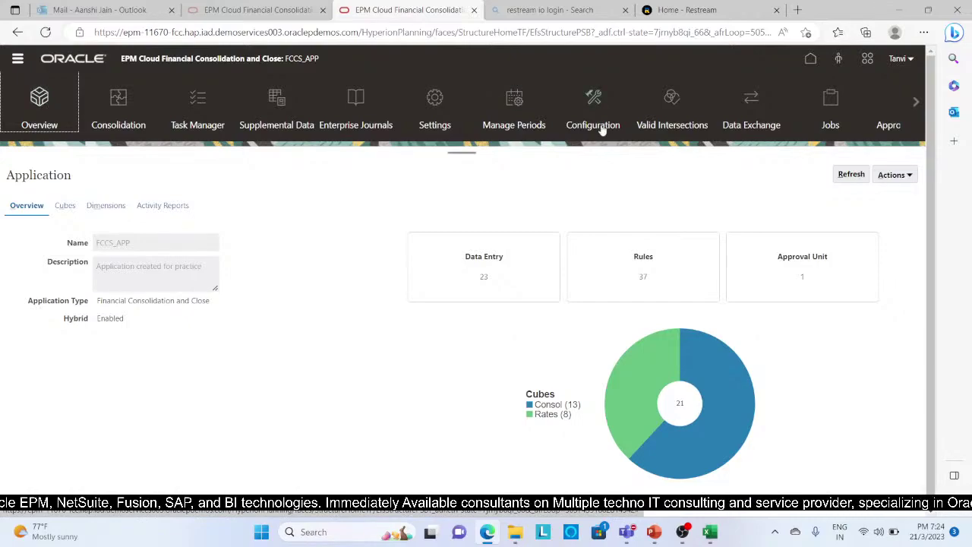
left_click(909, 177)
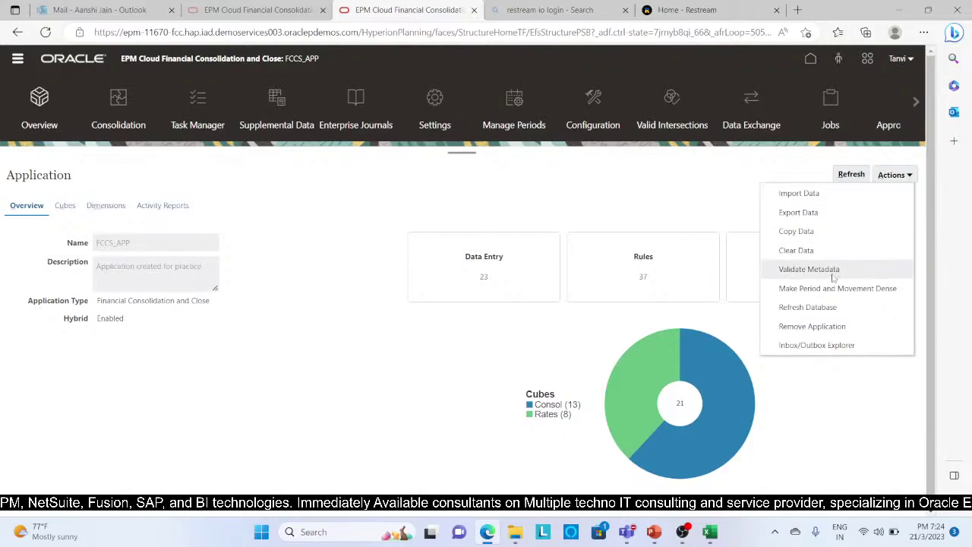
left_click(823, 306)
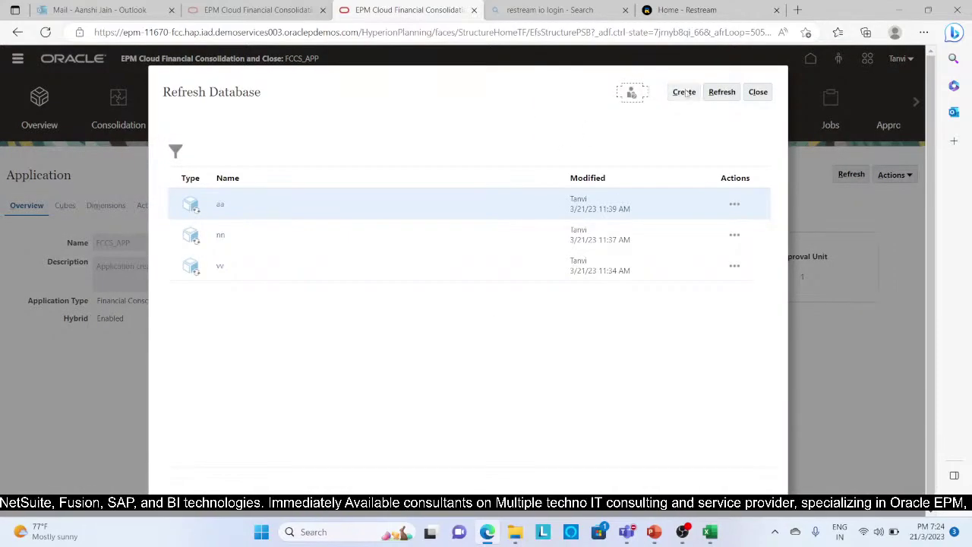
left_click(685, 92)
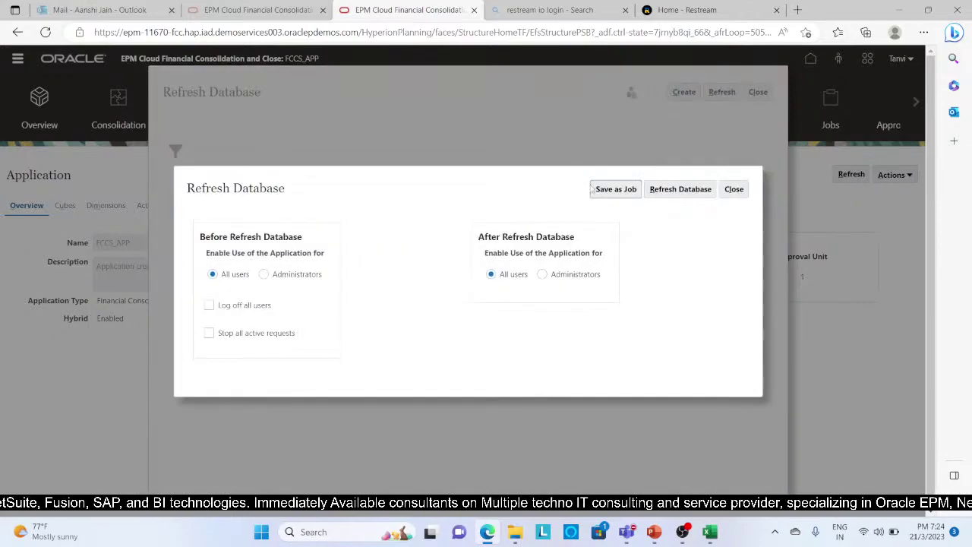
left_click(613, 190)
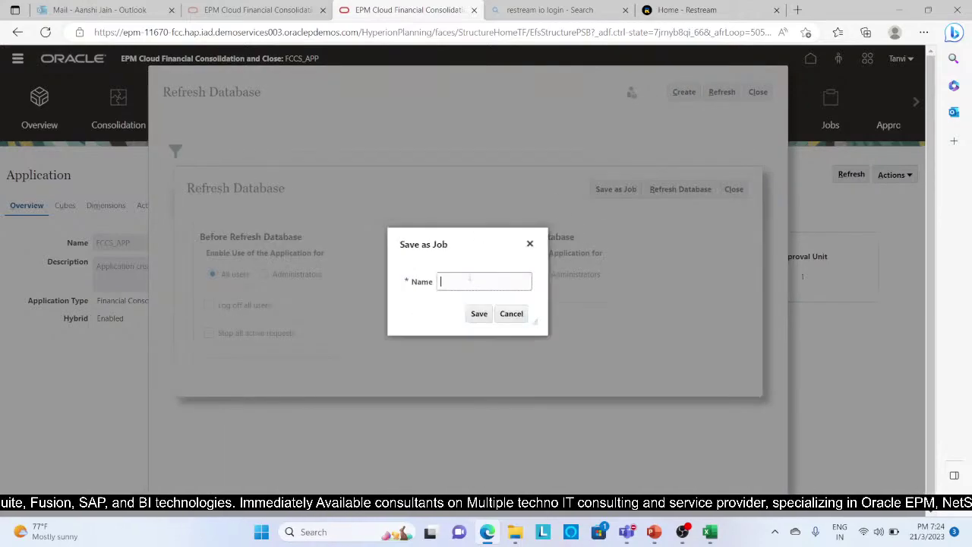
type("Job")
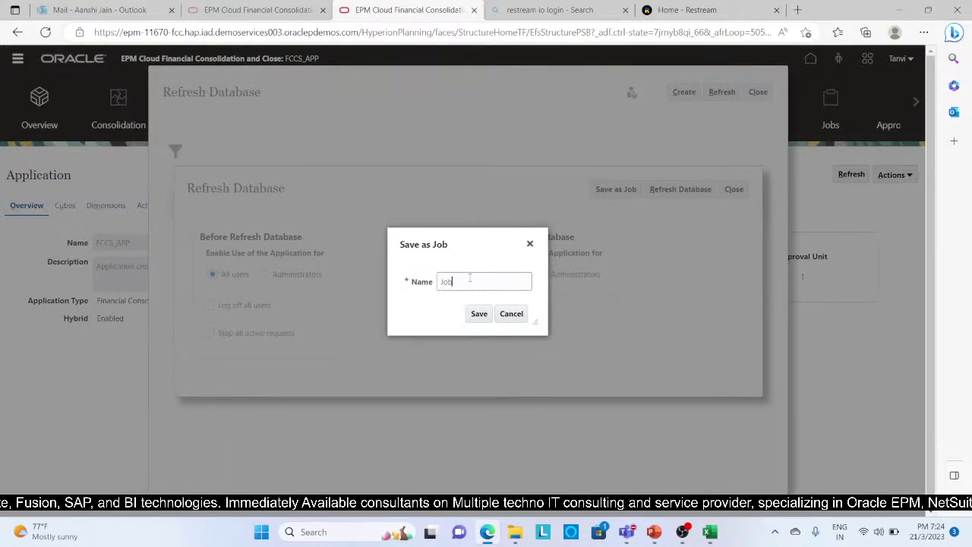
type("1")
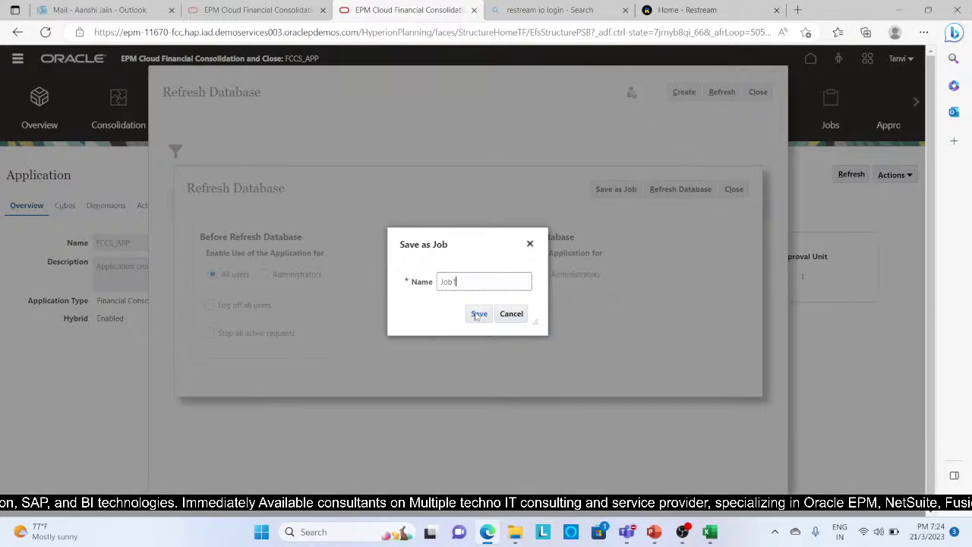
left_click(477, 314)
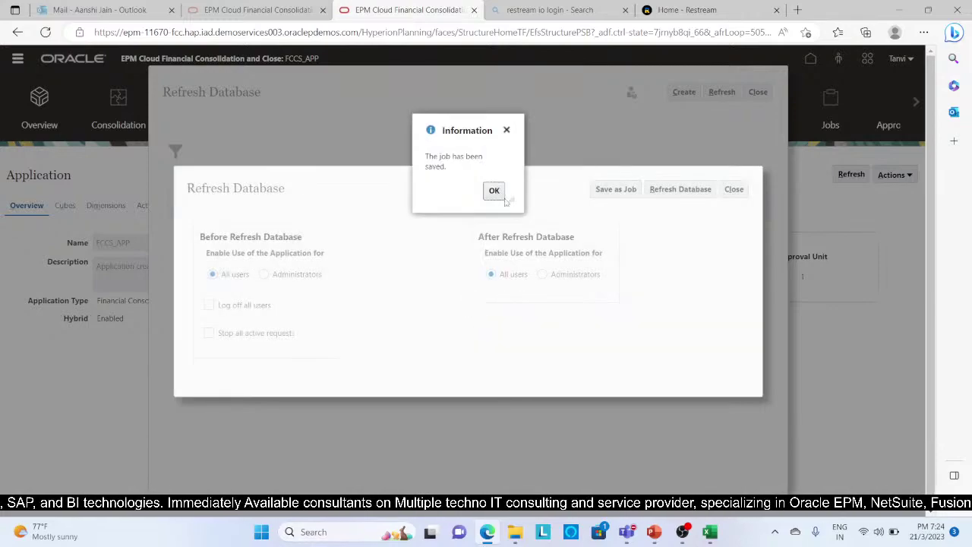
left_click(494, 191)
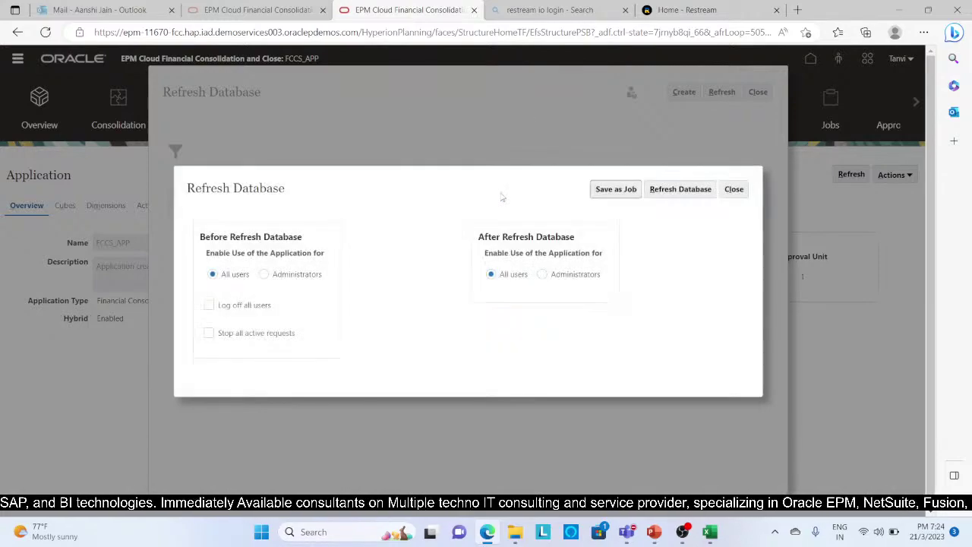
Step: Run the database refresh through to completion and close the Refresh Database dialogs
left_click(672, 191)
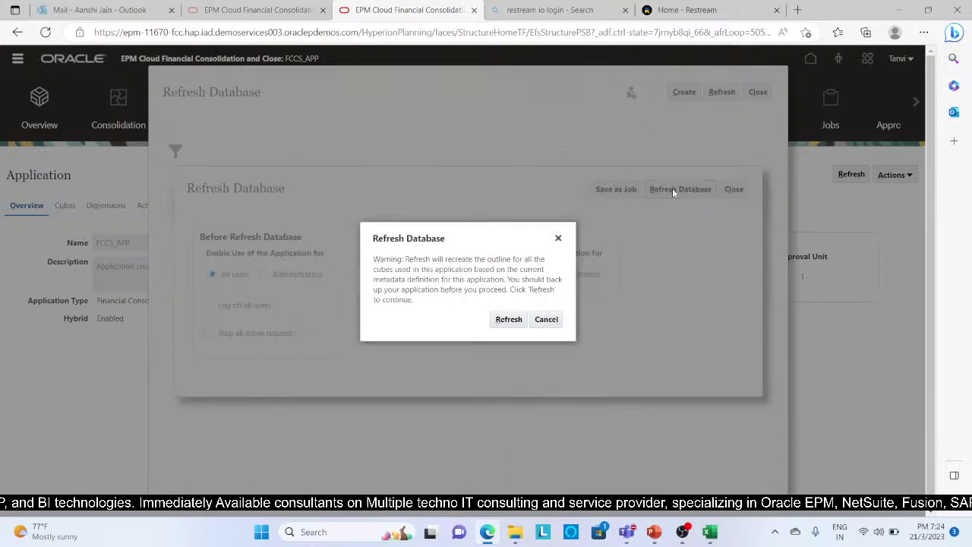
left_click(512, 320)
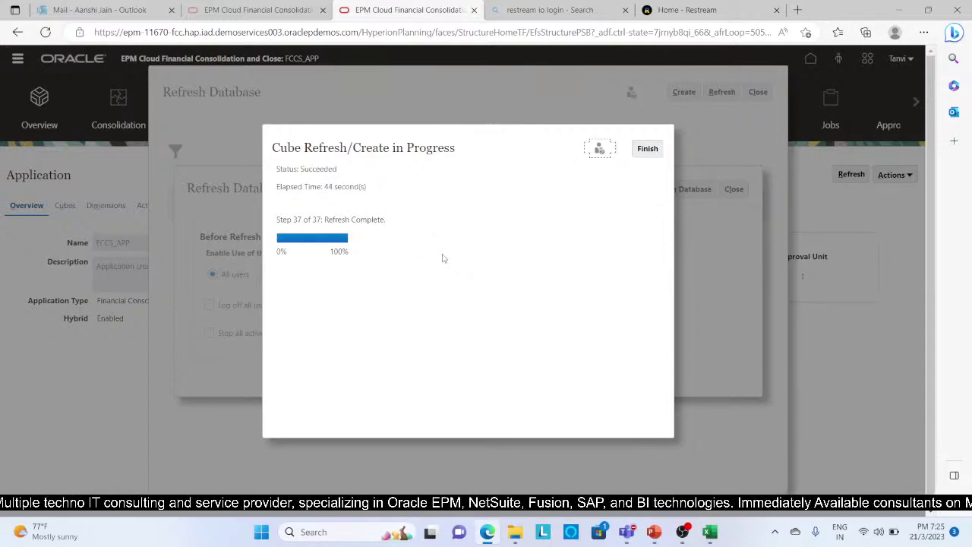
left_click(647, 149)
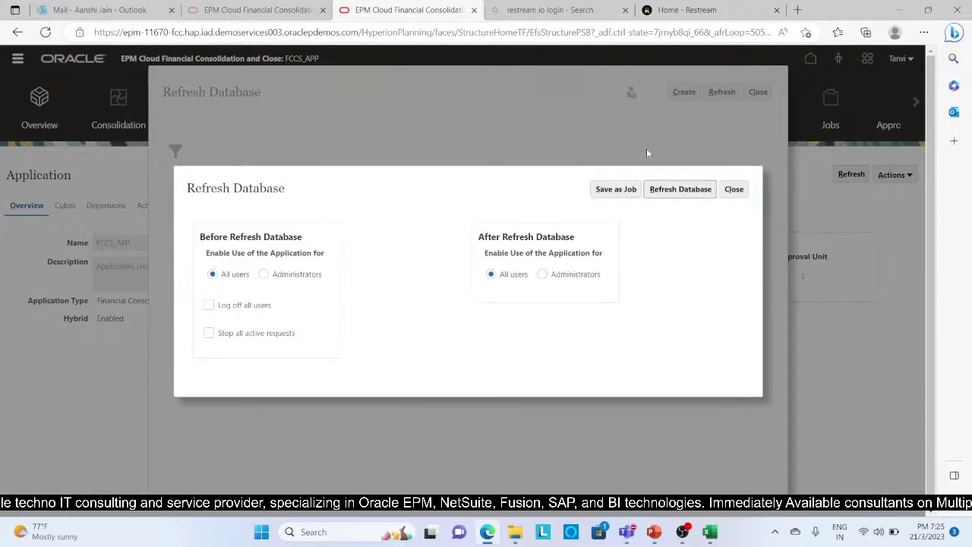
left_click(734, 190)
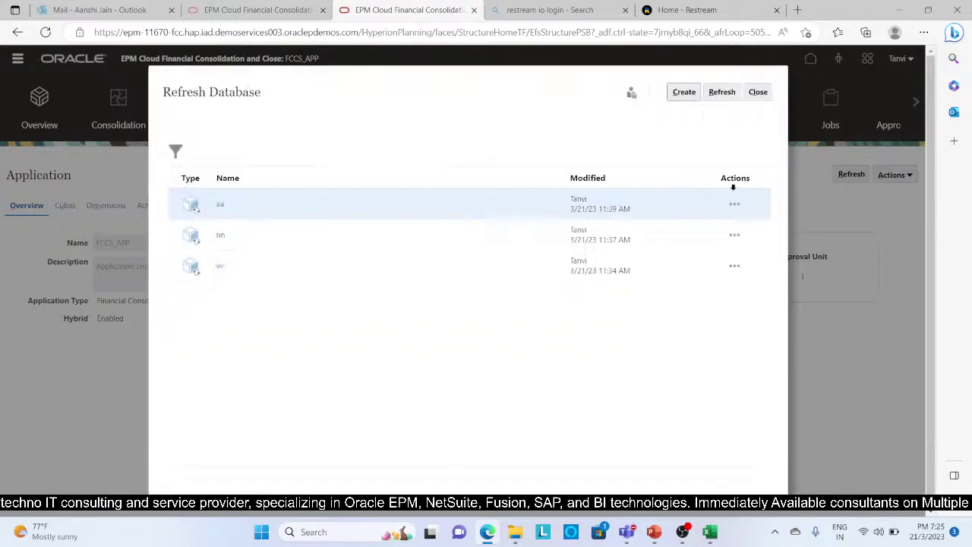
left_click(756, 95)
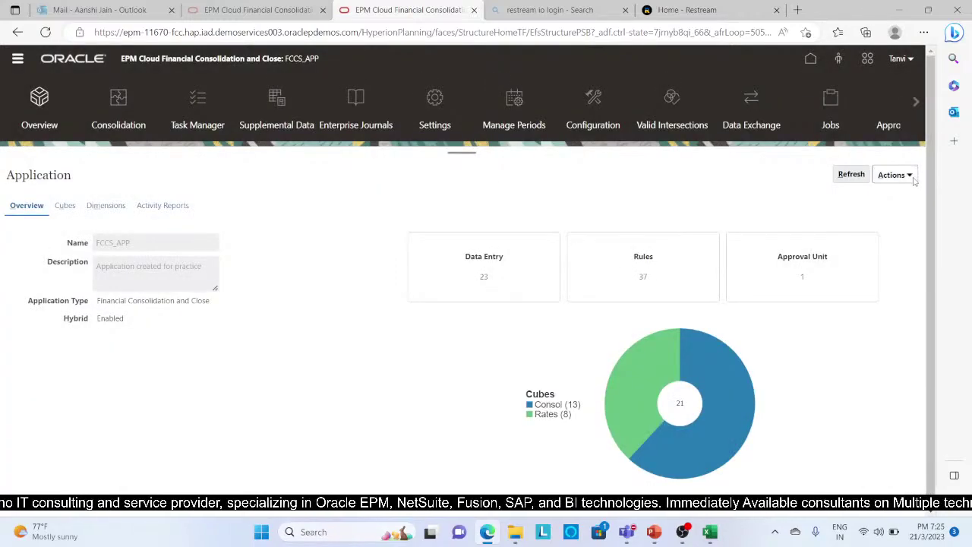
Step: Rerun Validate Metadata on the refreshed application, examine the errors listed under Account and close the results
left_click(914, 178)
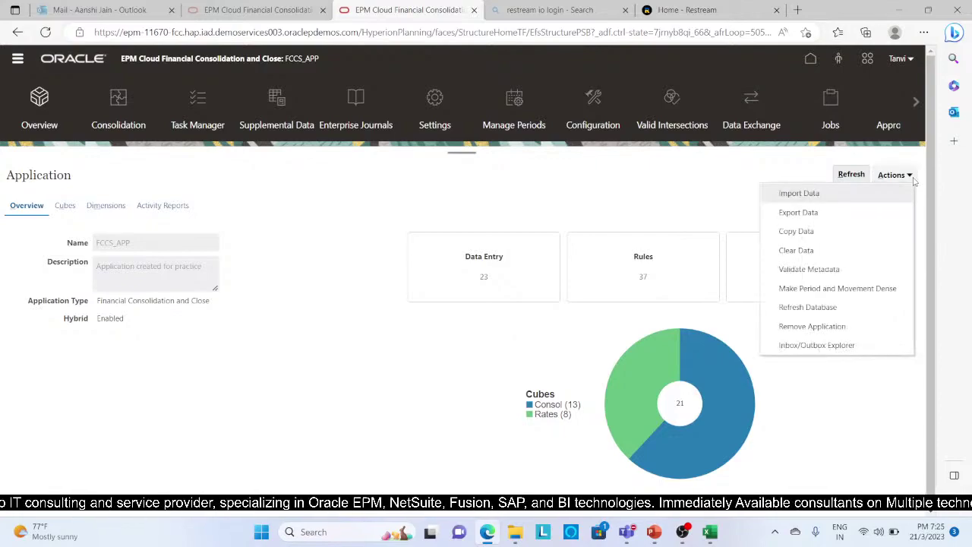
left_click(834, 272)
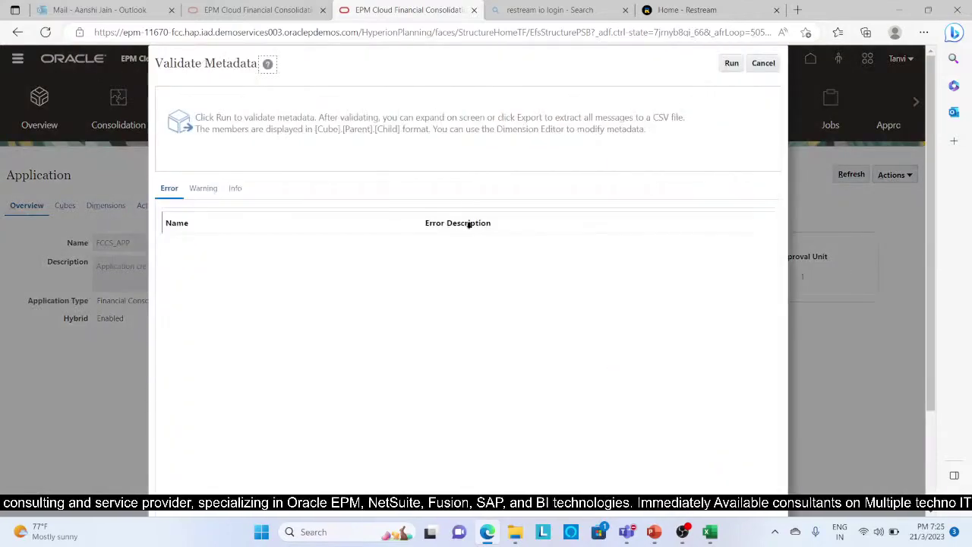
left_click(730, 64)
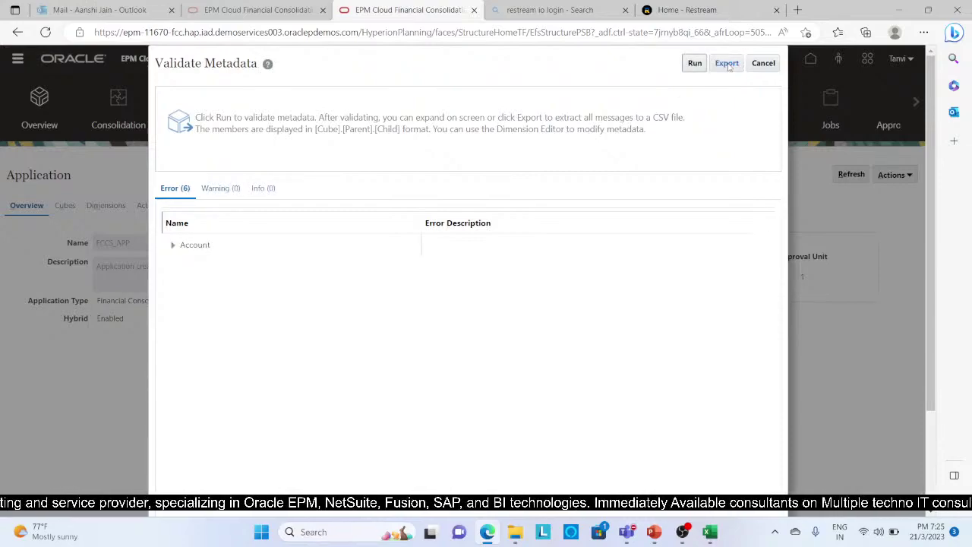
left_click(174, 245)
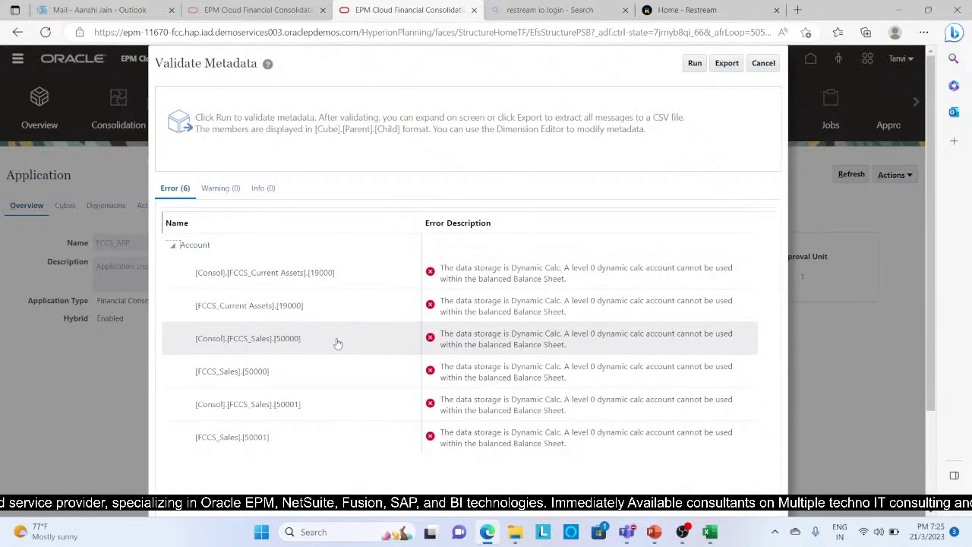
left_click(765, 63)
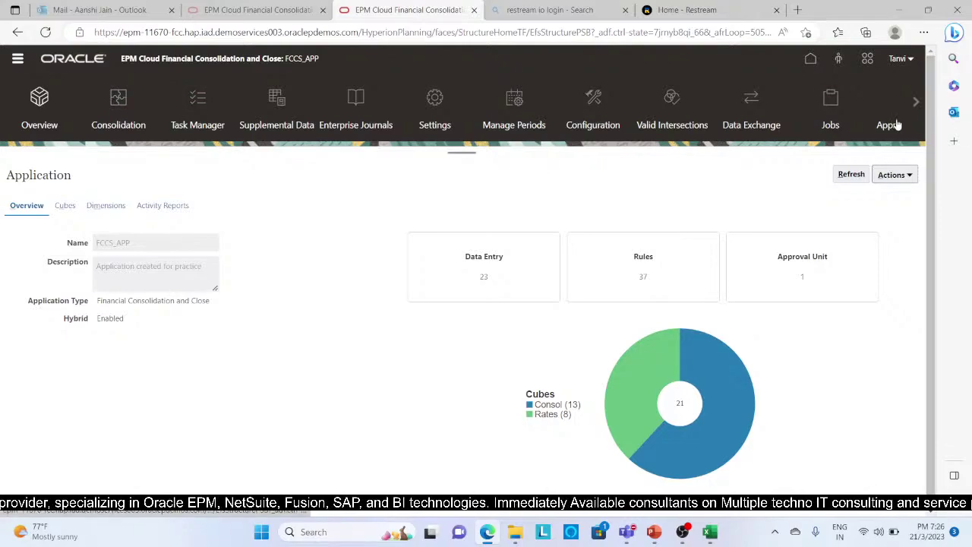
Step: Run Validate Metadata once more, export all messages to CSV and open the exported MetadataValidations (5) file in Excel
left_click(896, 175)
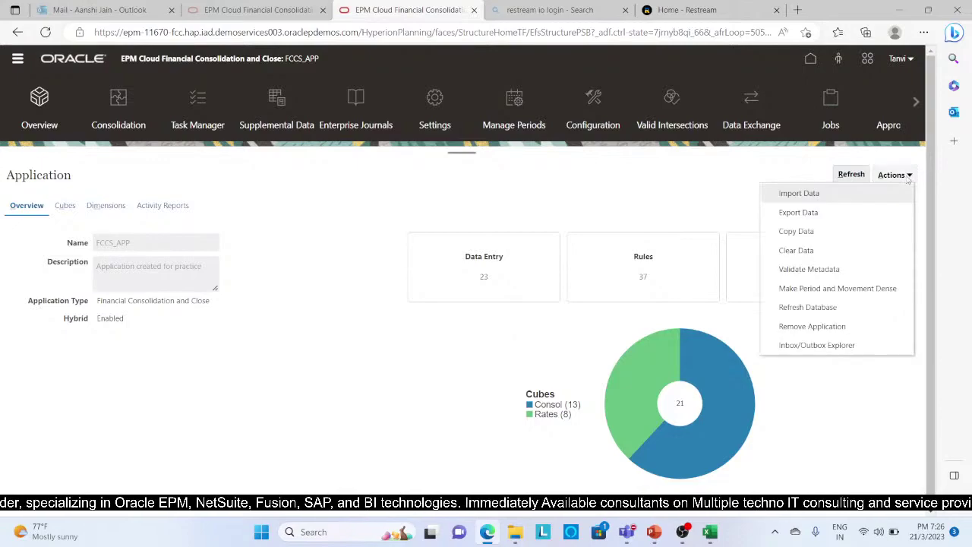
left_click(804, 271)
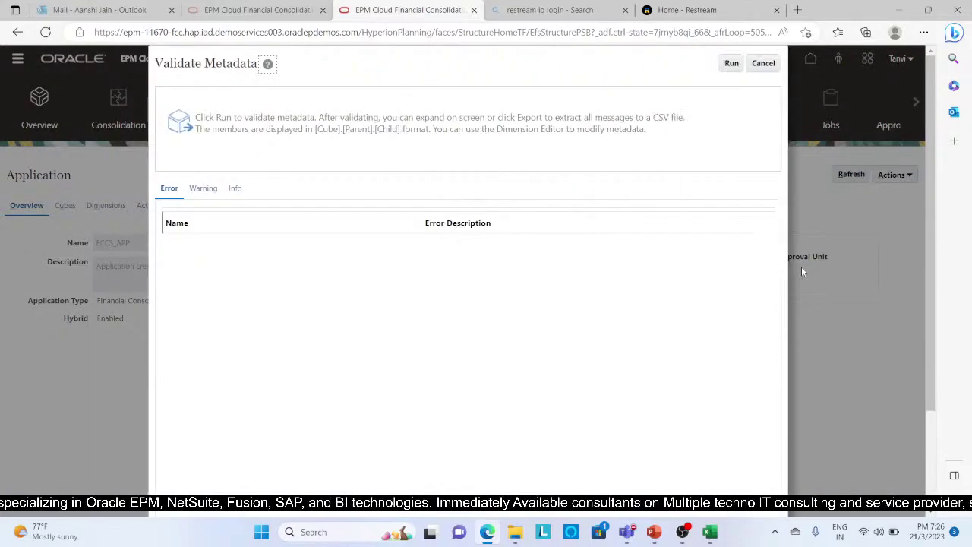
left_click(734, 64)
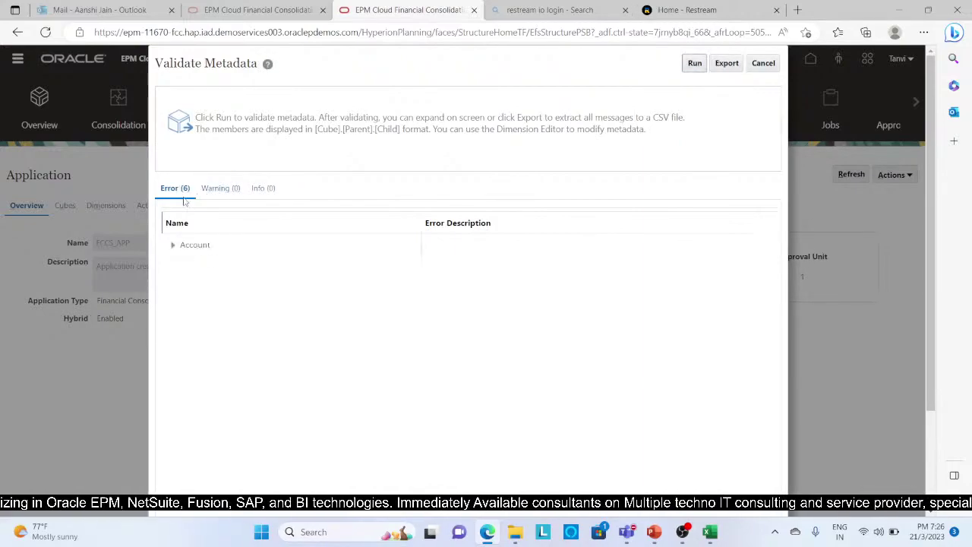
left_click(172, 245)
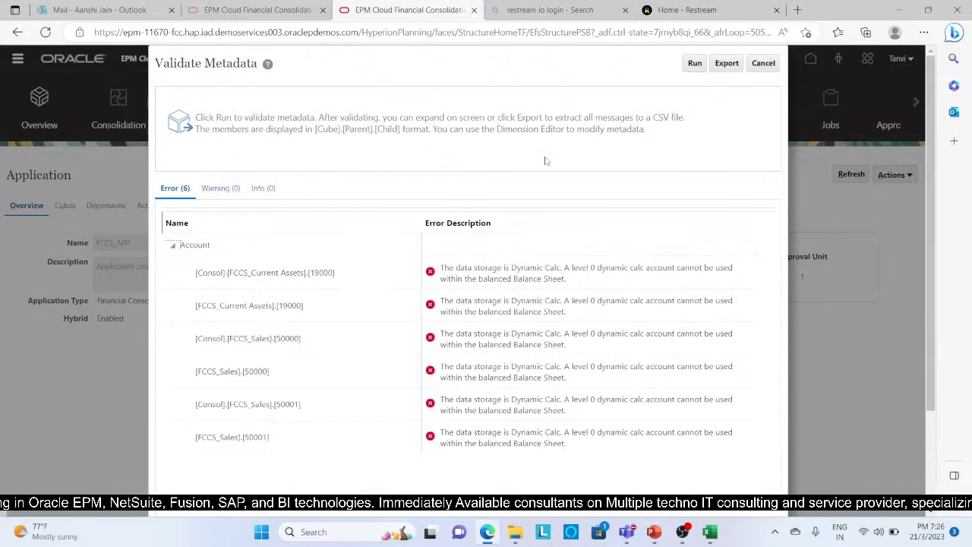
left_click(729, 67)
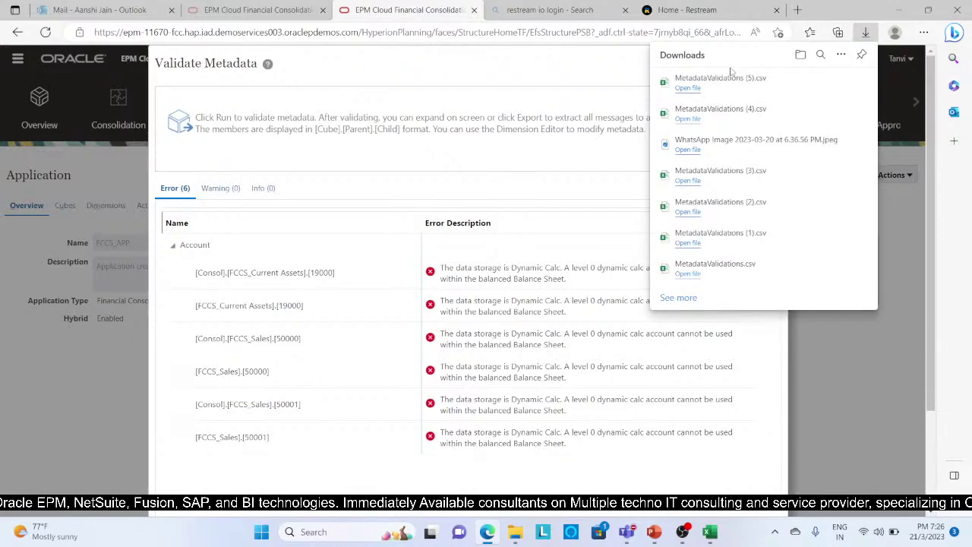
left_click(824, 82)
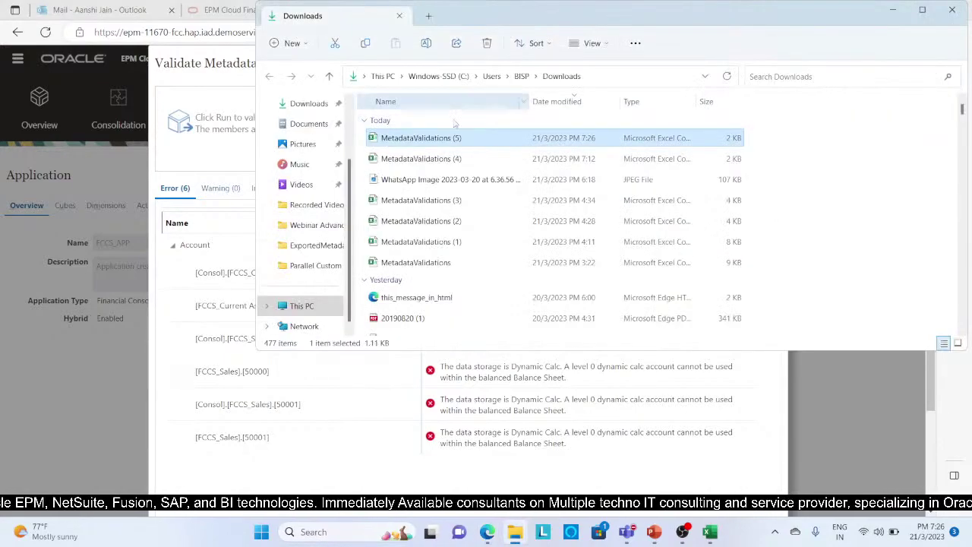
double_click(452, 138)
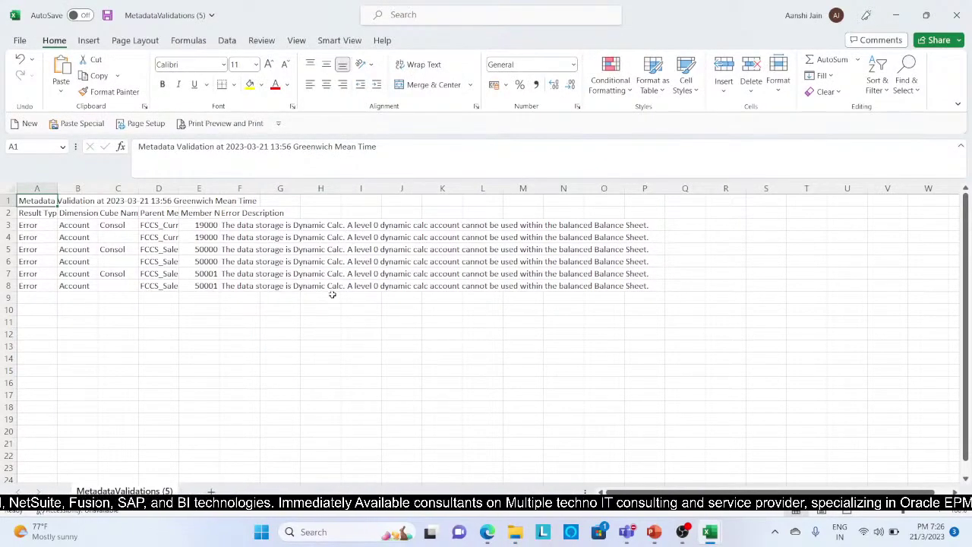
Step: Close the previous MetadataValidations (4) workbook, saving its changes
key("alt+Tab")
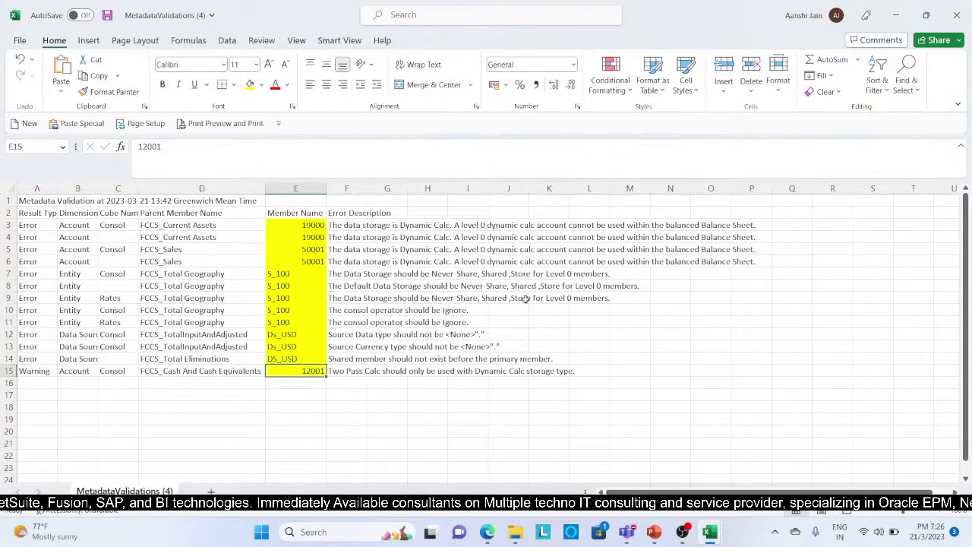
left_click(957, 15)
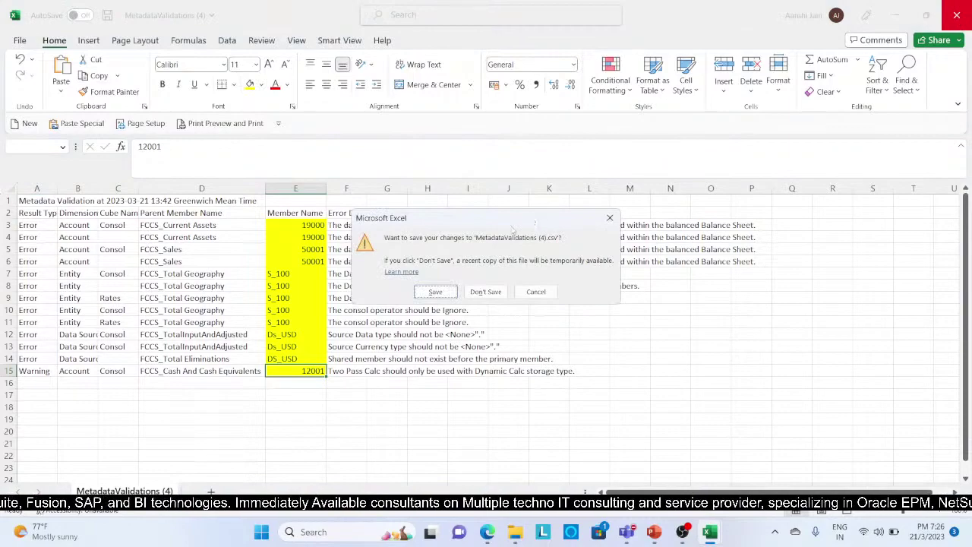
left_click(448, 291)
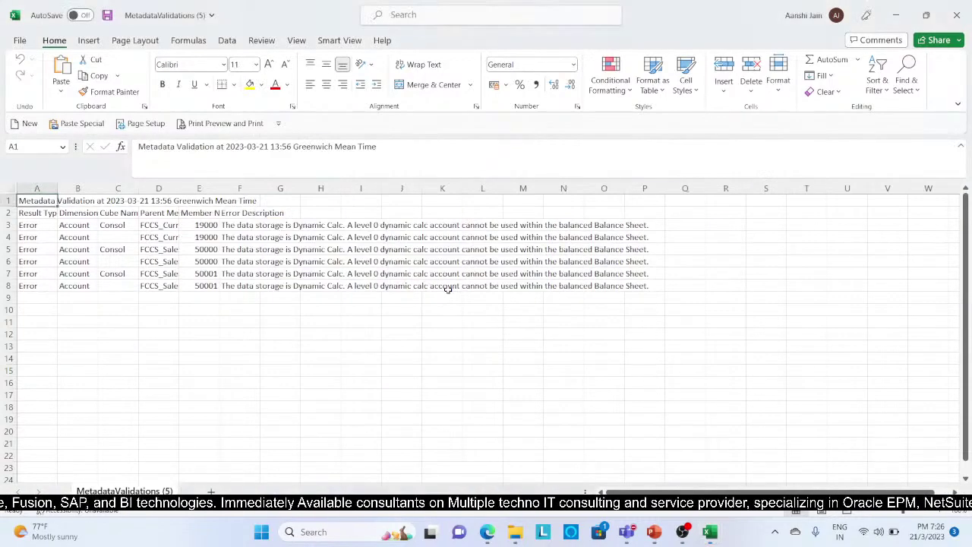
Step: Switch to Edge, close the validation results and open the Dimensions page on the Account dimension
mouse_move(487, 532)
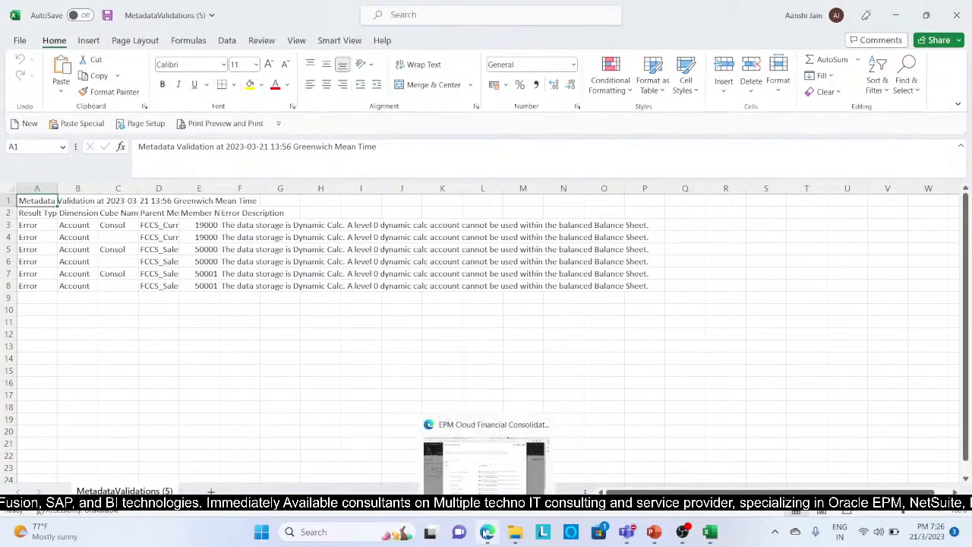
left_click(487, 532)
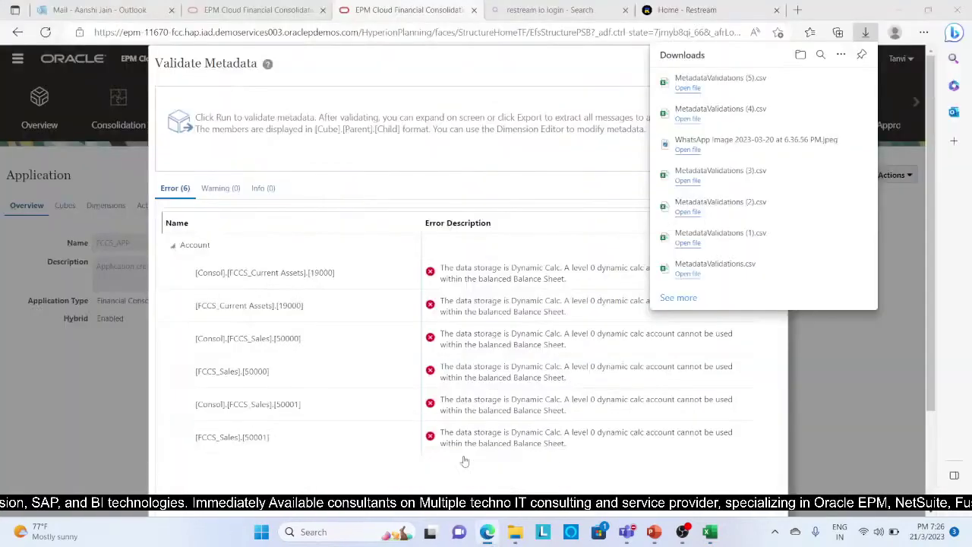
left_click(869, 346)
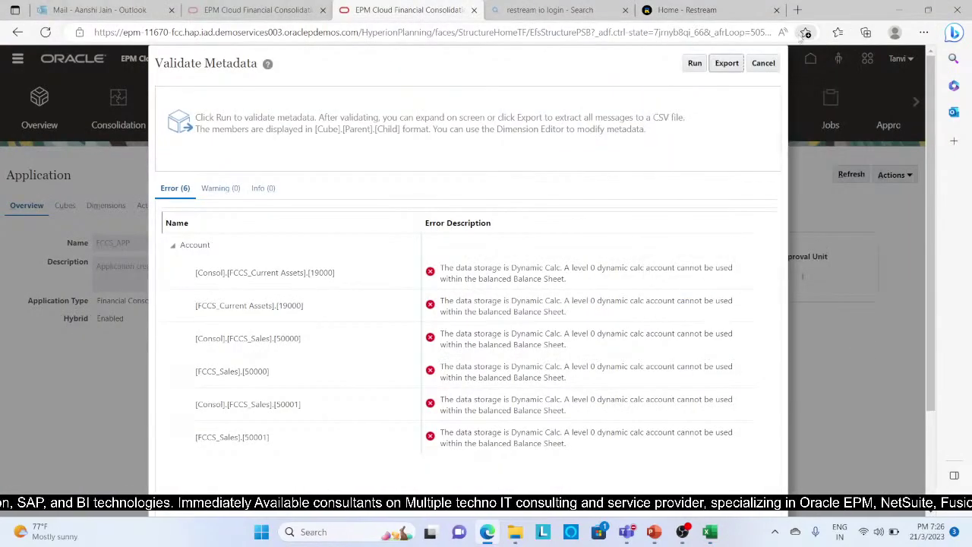
left_click(764, 63)
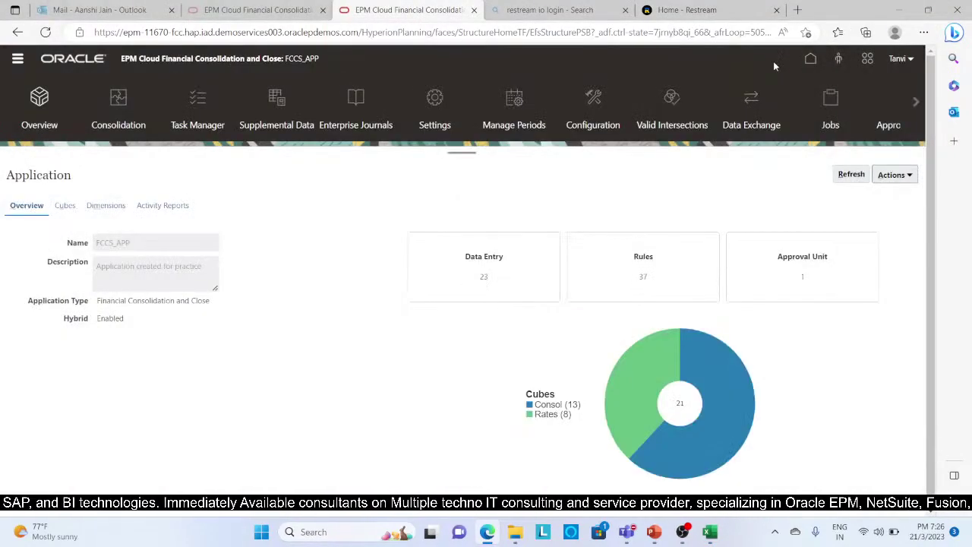
left_click(23, 61)
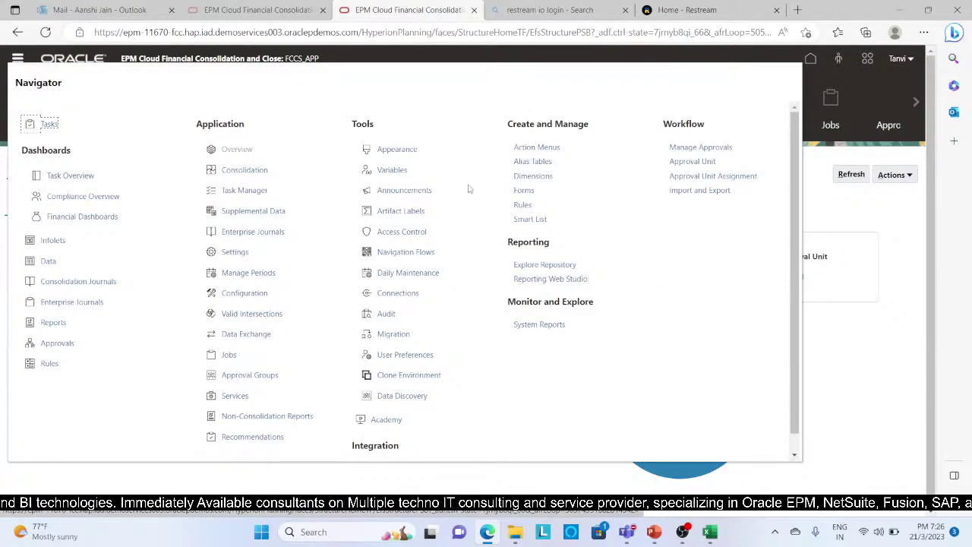
left_click(524, 179)
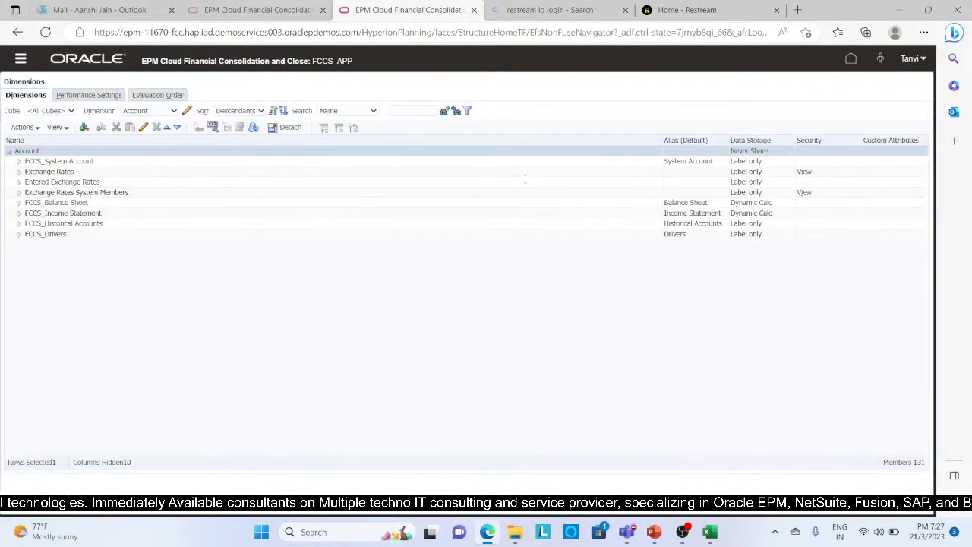
Step: Search the Account dimension by both name and alias for 19000, open the member for editing and check its member formula
left_click(363, 112)
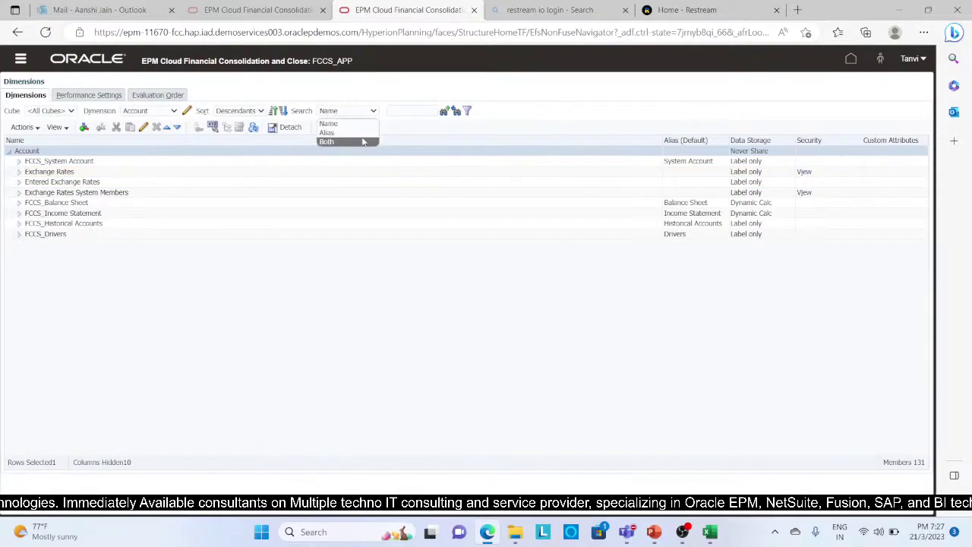
left_click(363, 143)
left_click(405, 110)
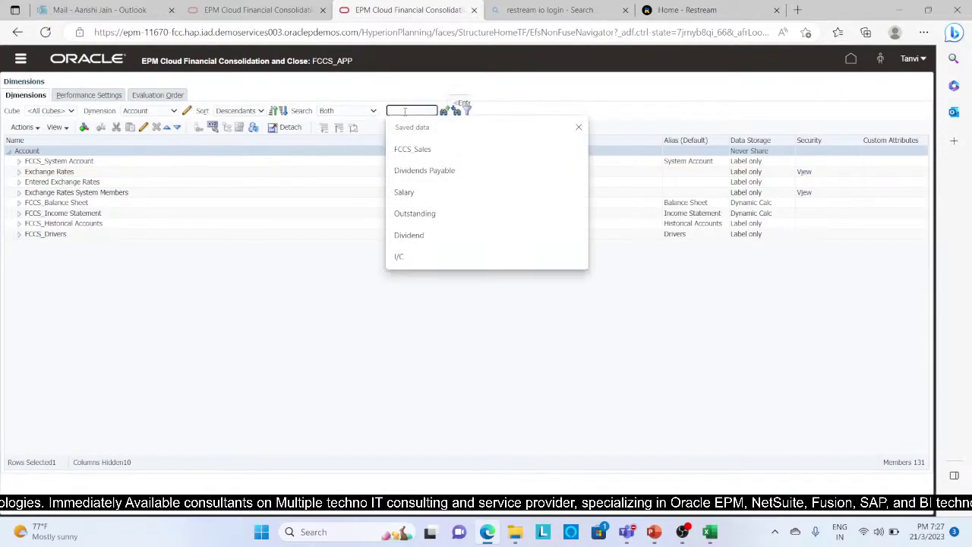
type("19000")
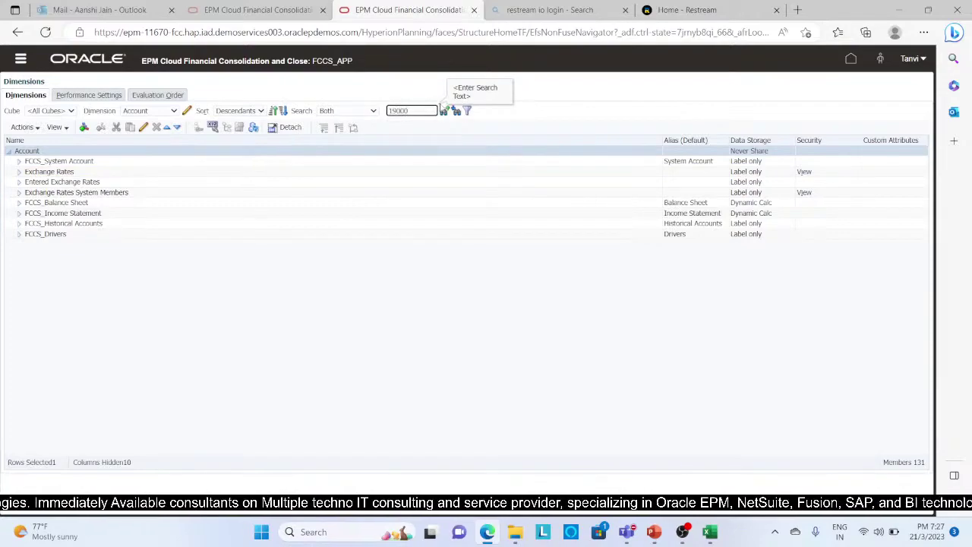
left_click(443, 111)
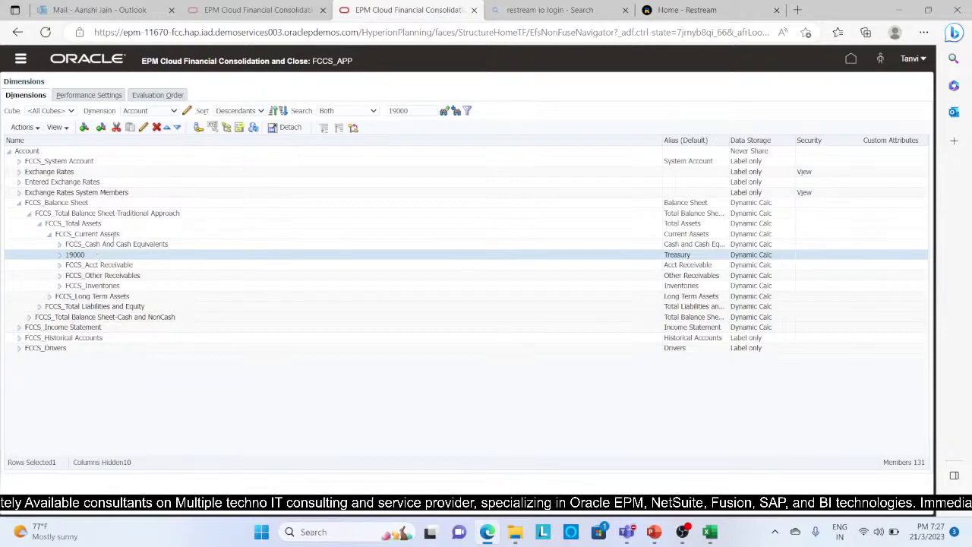
left_click(142, 128)
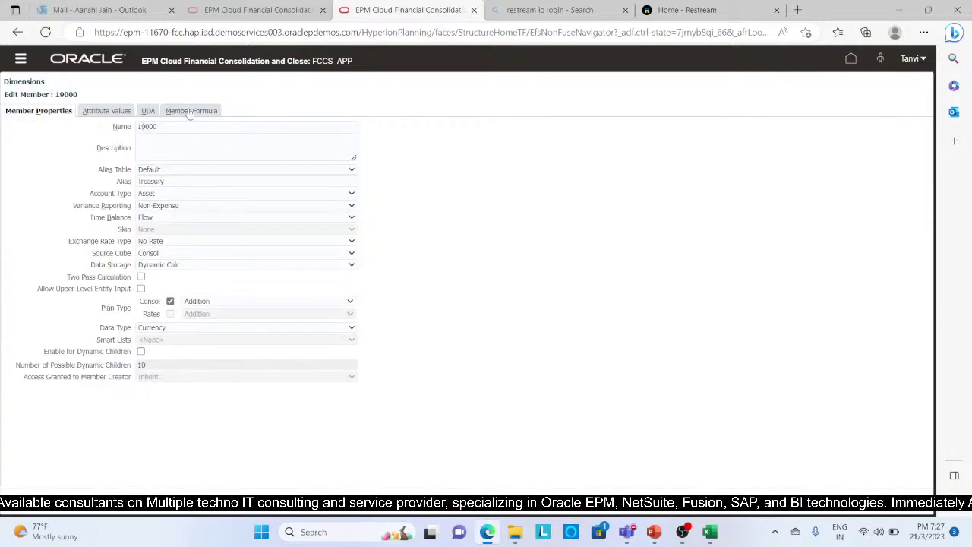
left_click(190, 111)
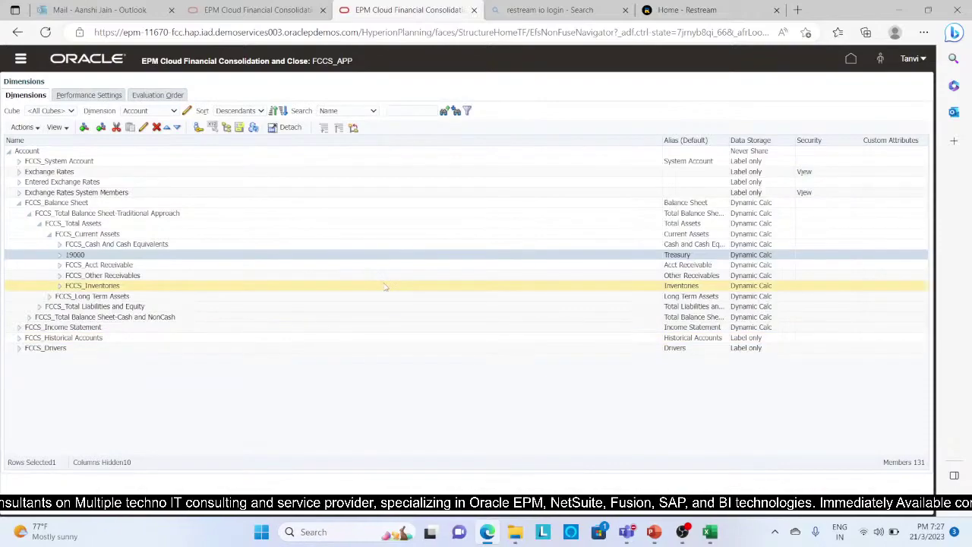
Step: Switch to the MetadataValidations (5) workbook in Excel and fill the two 19000 member cells with yellow
key("alt+Tab")
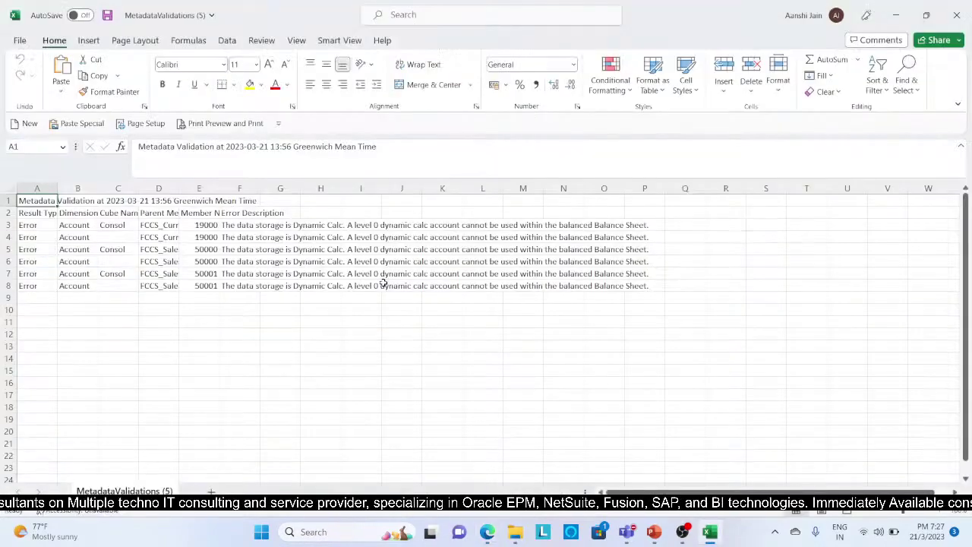
left_click(193, 222)
key("shift+Down")
key("shift+Down")
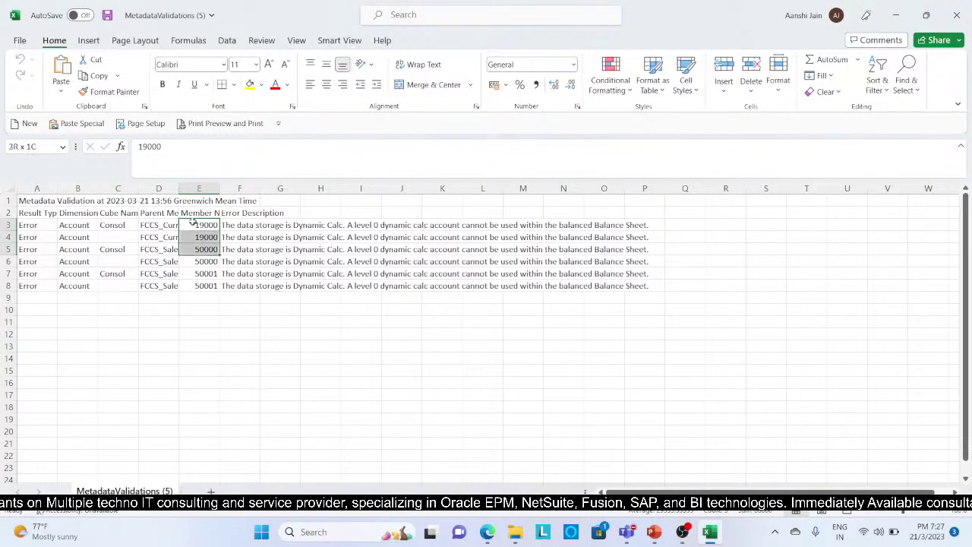
key("shift+Up")
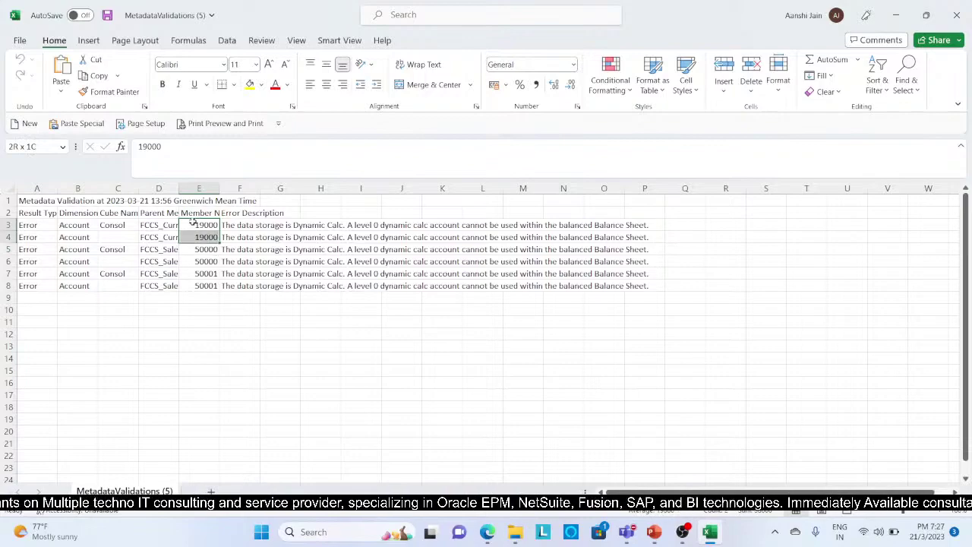
left_click(250, 85)
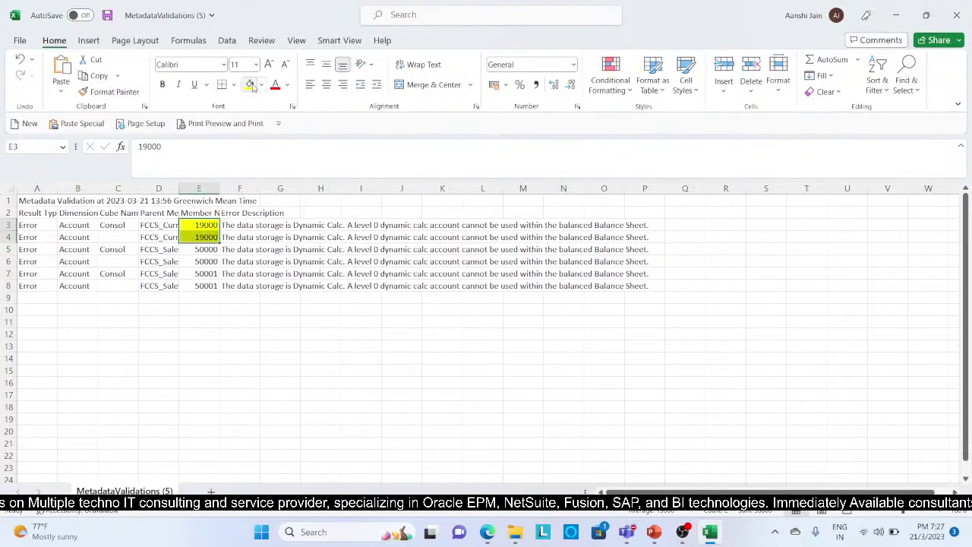
left_click(187, 250)
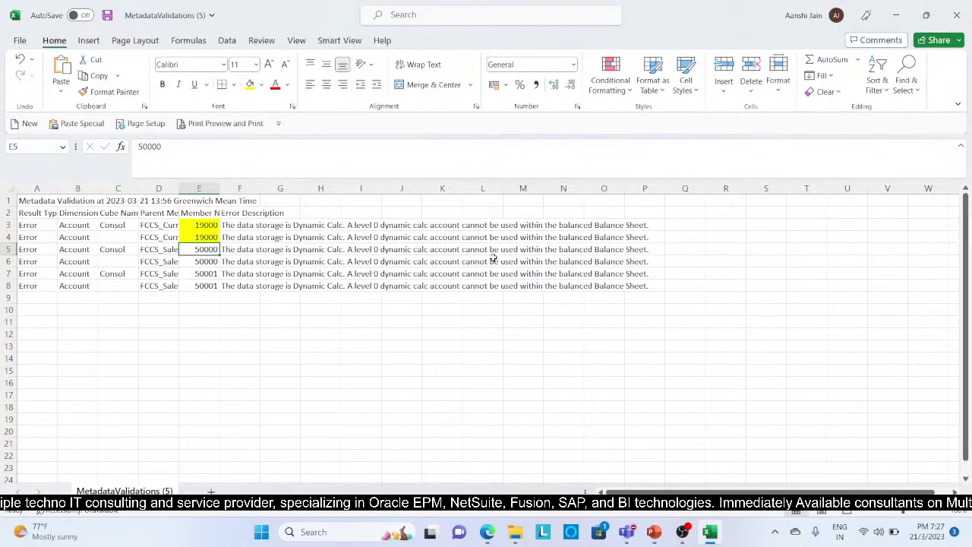
Step: Switch back to Edge, search the Account dimension by both name and alias for 50000, and check that member's properties and formula
key("alt+Tab")
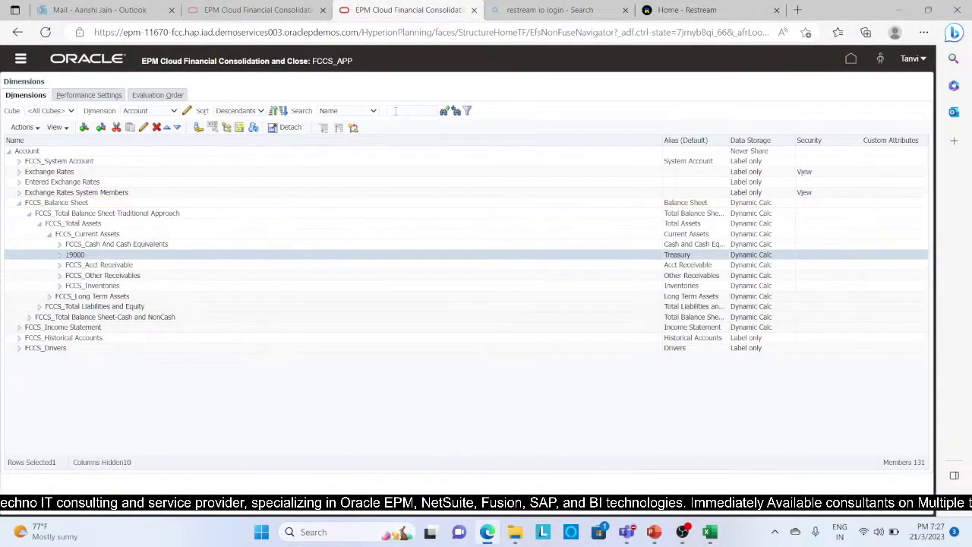
left_click(395, 111)
left_click(372, 111)
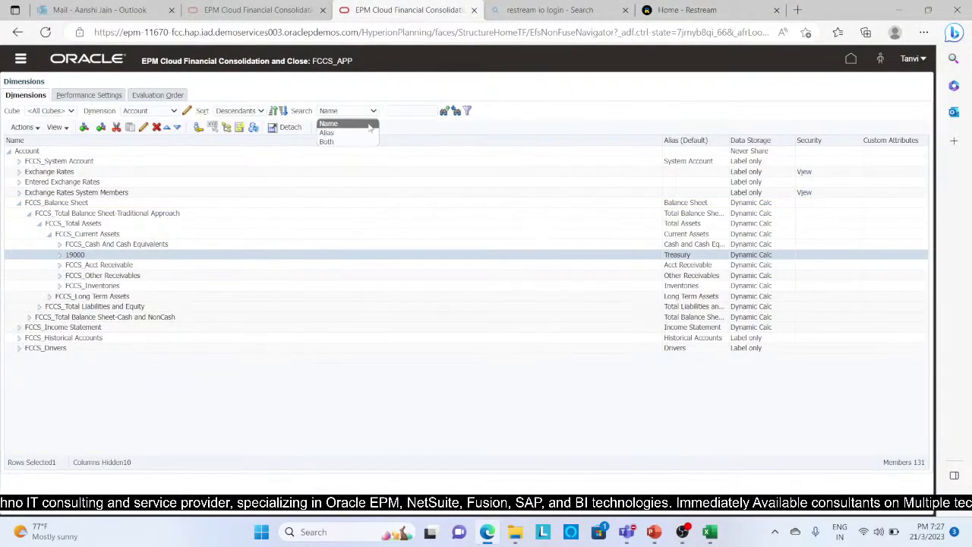
left_click(363, 141)
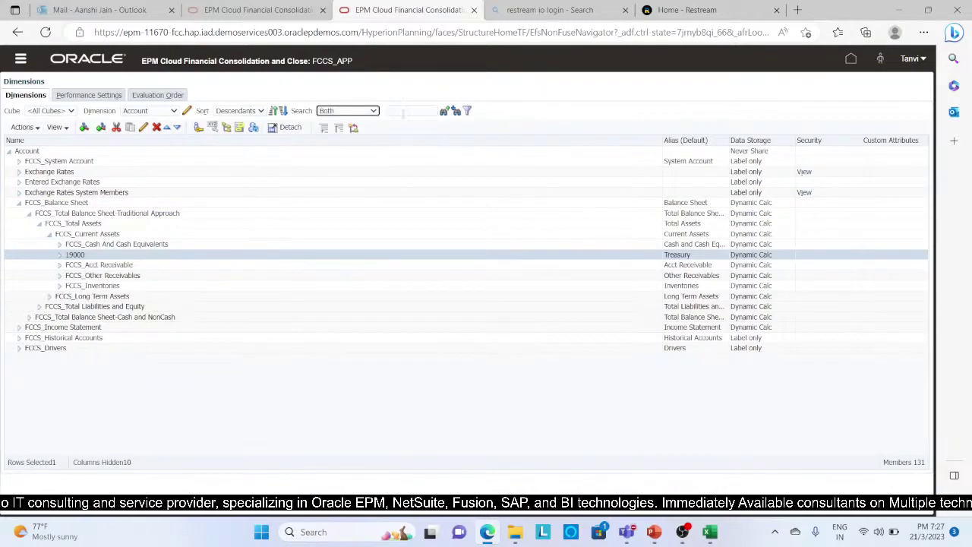
left_click(403, 111)
type("S")
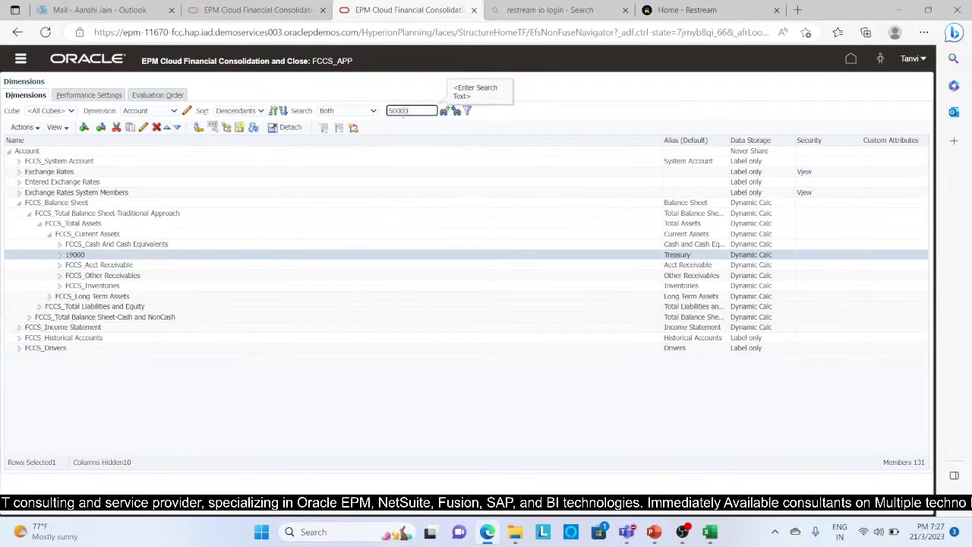
left_click(442, 111)
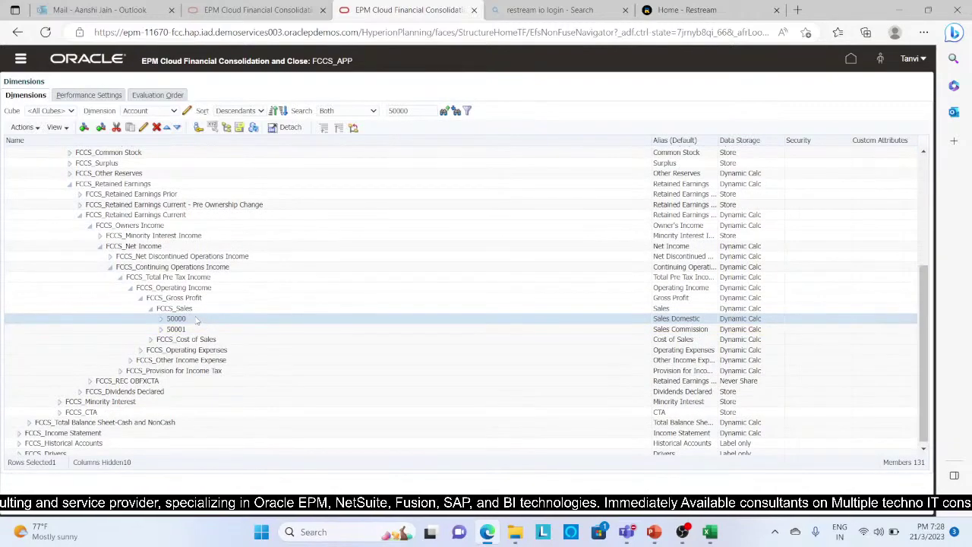
left_click(144, 130)
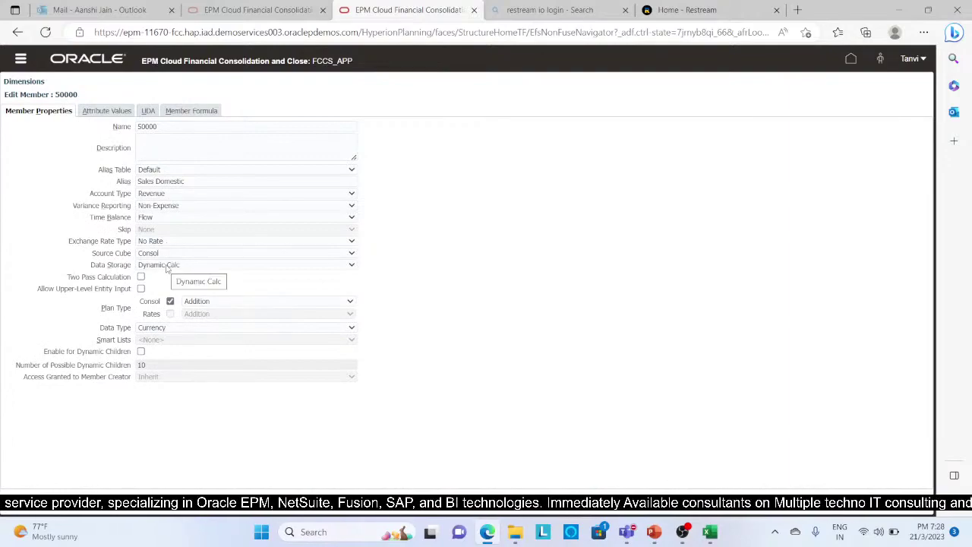
left_click(186, 111)
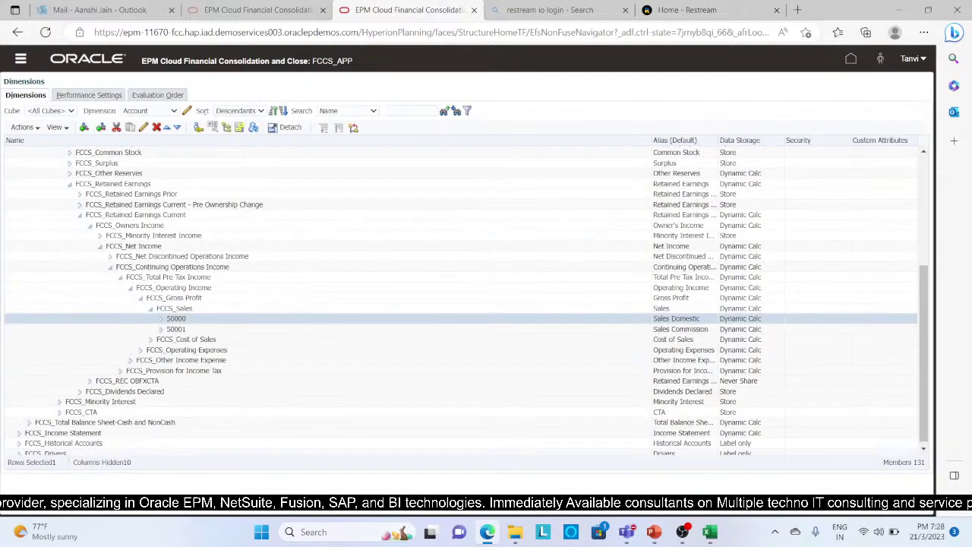
Step: Switch to the Excel validation workbook and fill the two 50000 member cells with yellow
left_click(711, 533)
key("shift+Down")
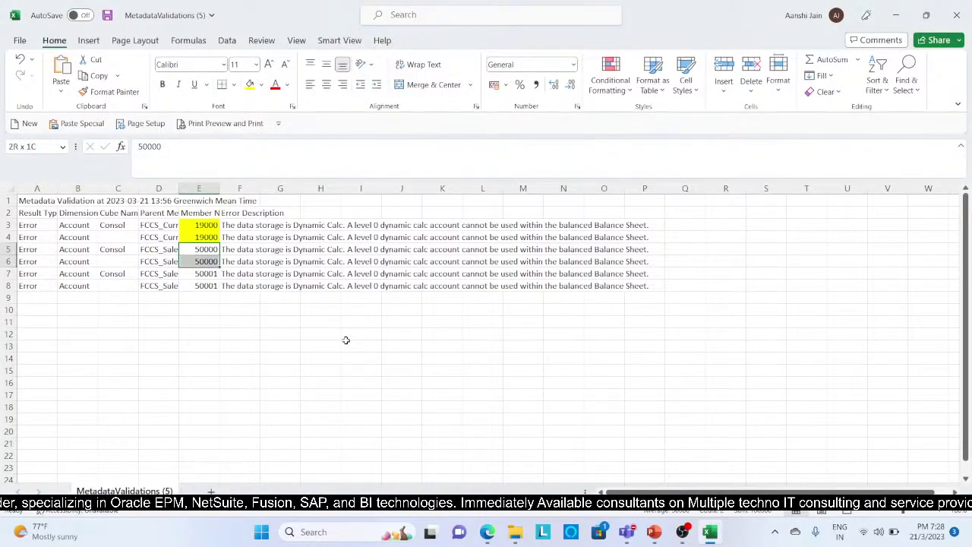
left_click(248, 85)
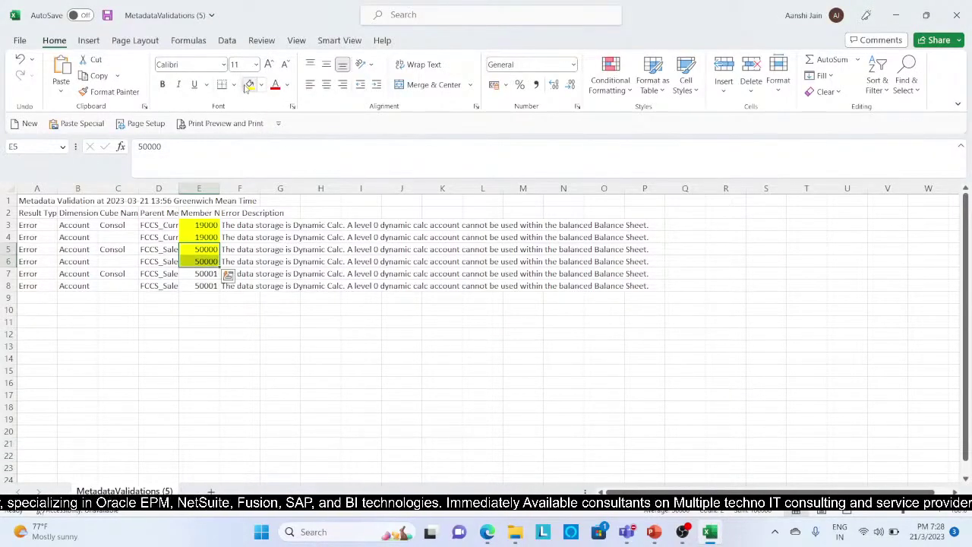
Step: Switch to Edge, find Account member 50001 by name and enter the member formula "50001"="50000"*0.1; for the Consol cube
key("alt+Tab")
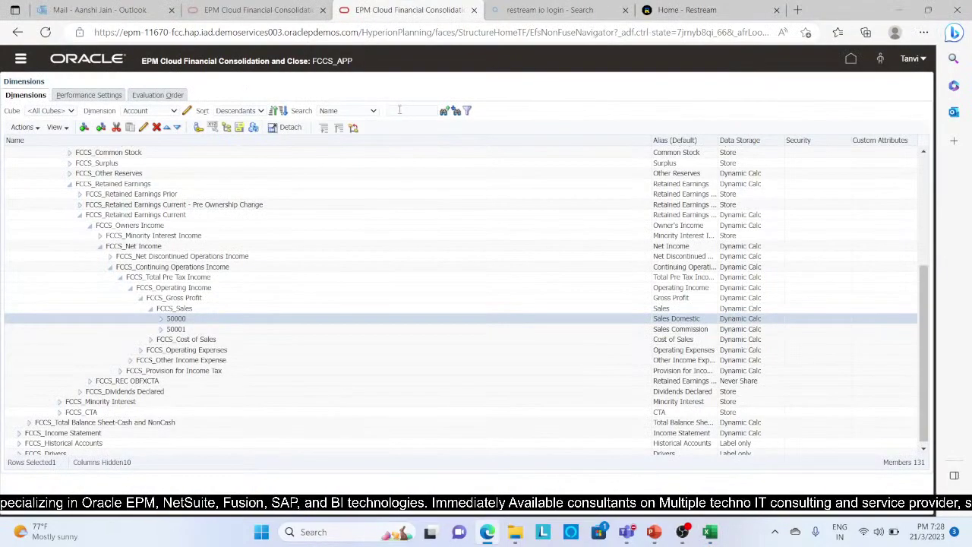
left_click(398, 110)
type("50001")
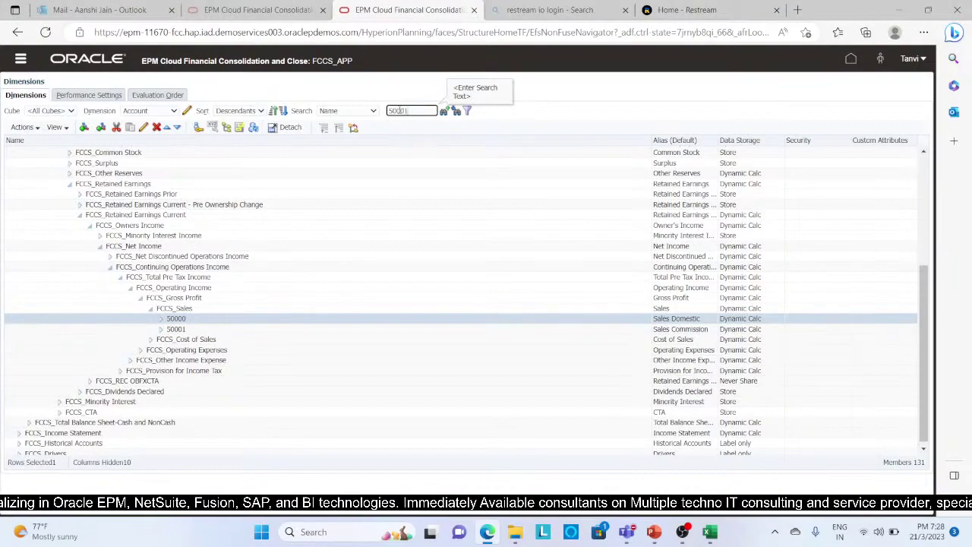
left_click(447, 112)
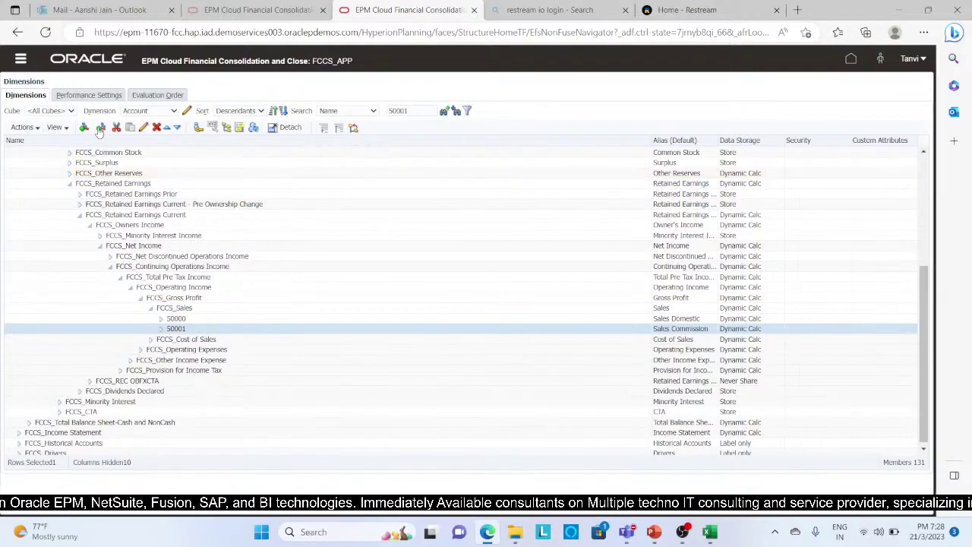
left_click(145, 129)
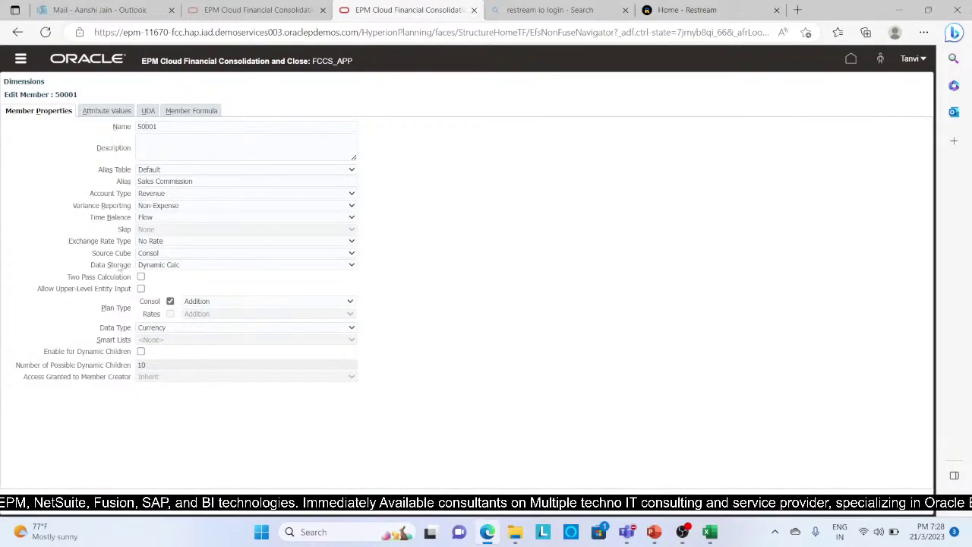
left_click(202, 111)
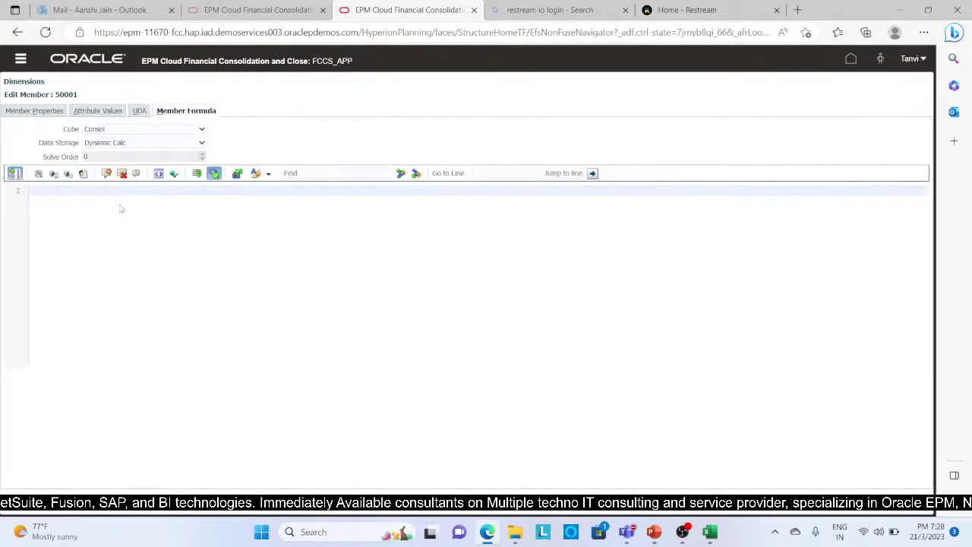
type("\"50001\"=\"50000\"*0.1;")
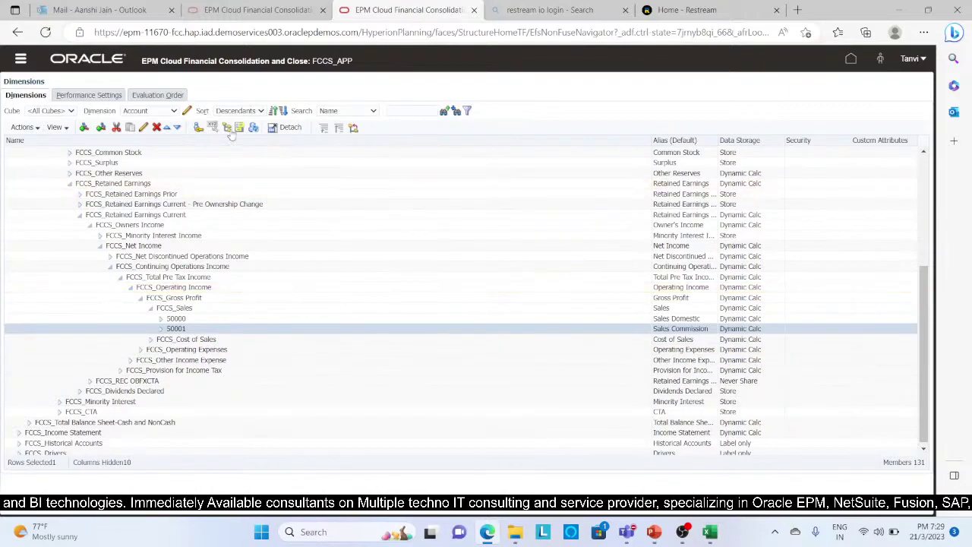
Step: Glance at the Excel error list, return to the Dimensions page and refresh the application database, closing the progress report
key("alt+Tab")
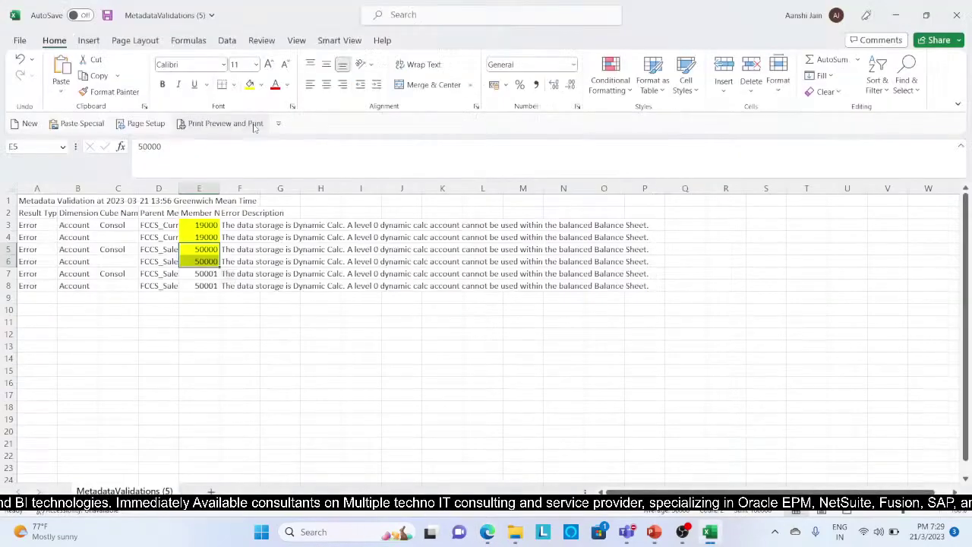
key("alt+Tab")
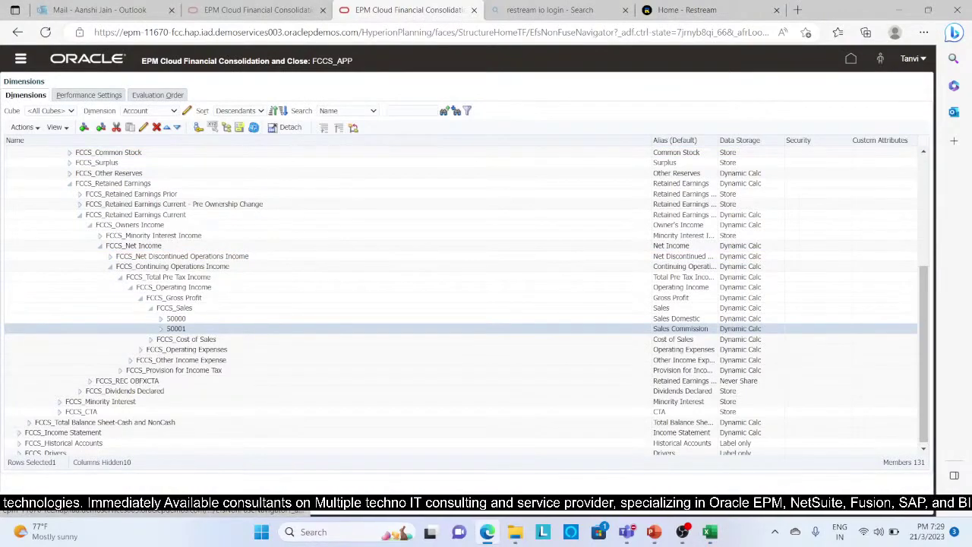
left_click(254, 127)
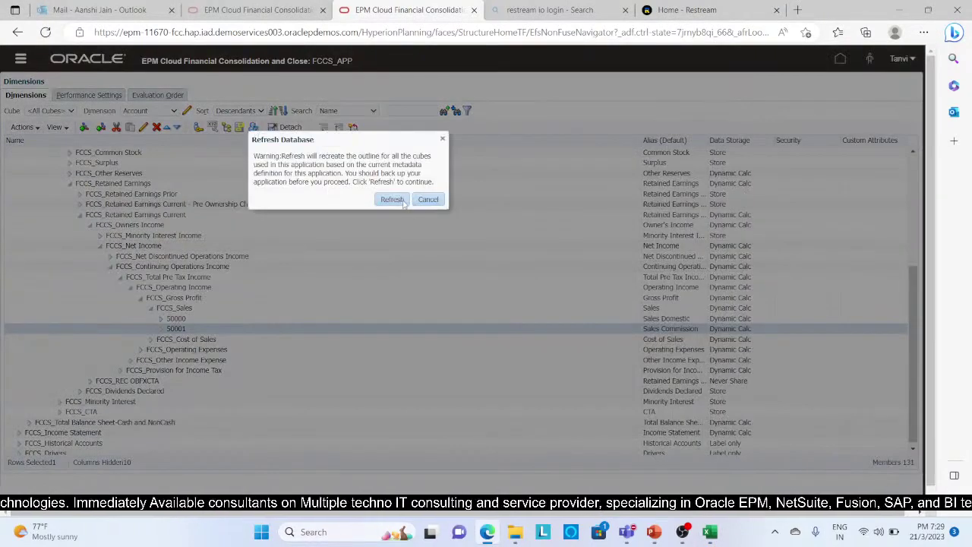
left_click(392, 199)
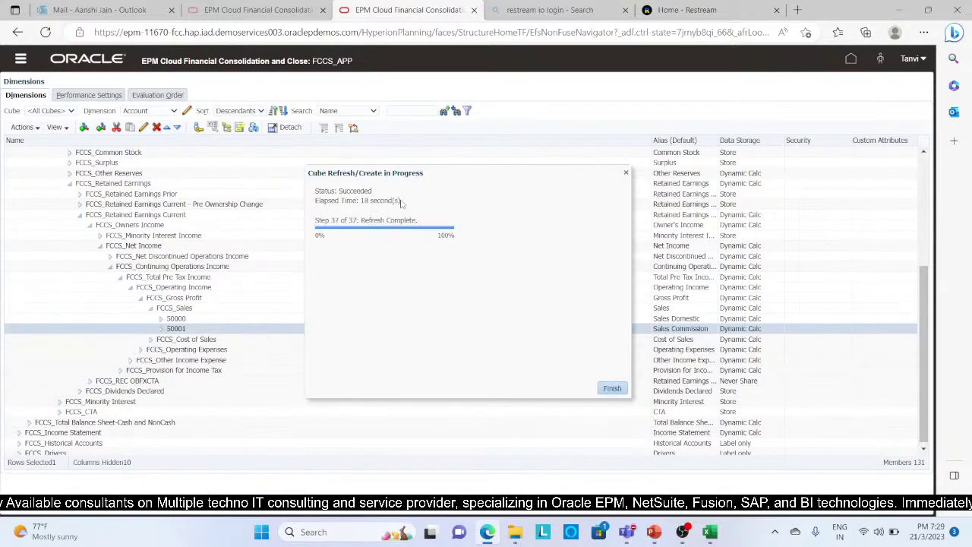
left_click(618, 392)
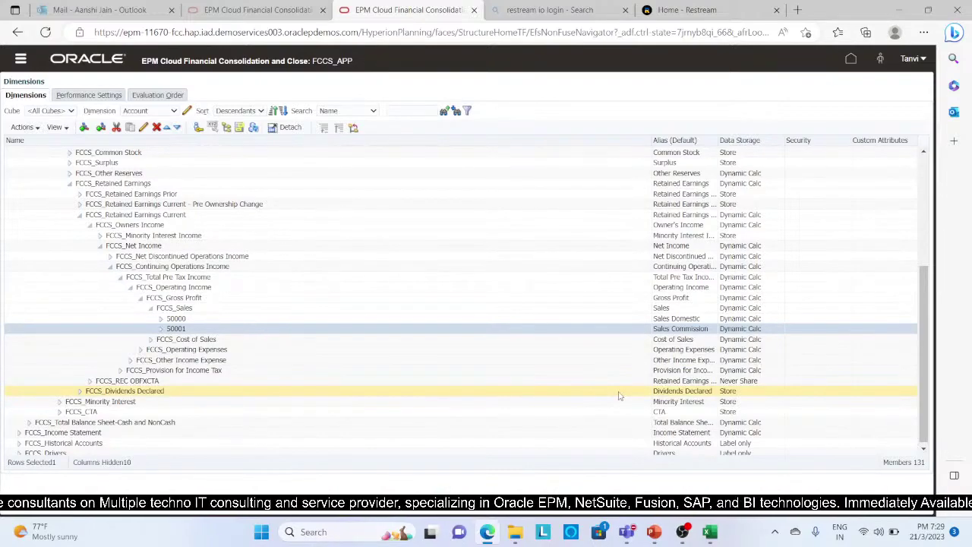
Step: Go to the application Overview, run Validate Metadata again, examine the errors listed under Account and close the results
left_click(854, 61)
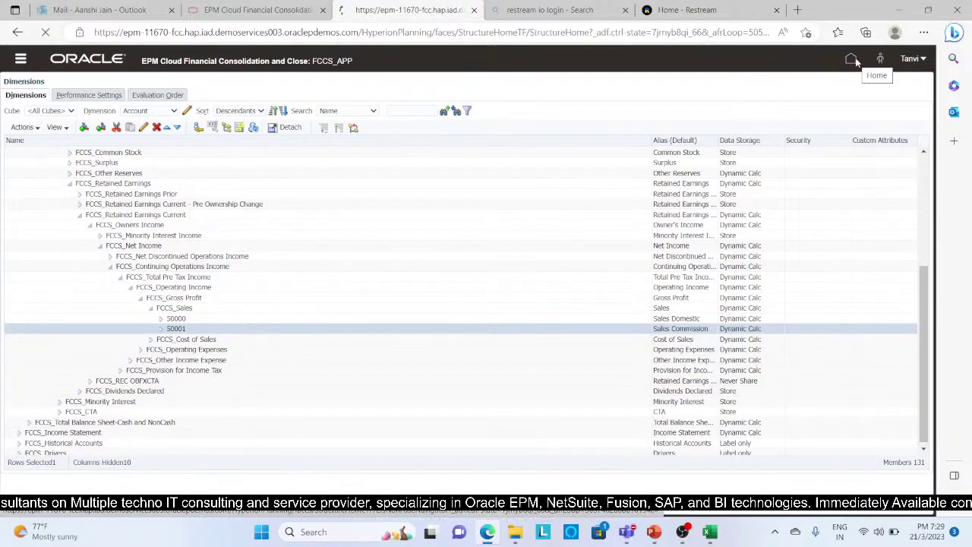
left_click(619, 250)
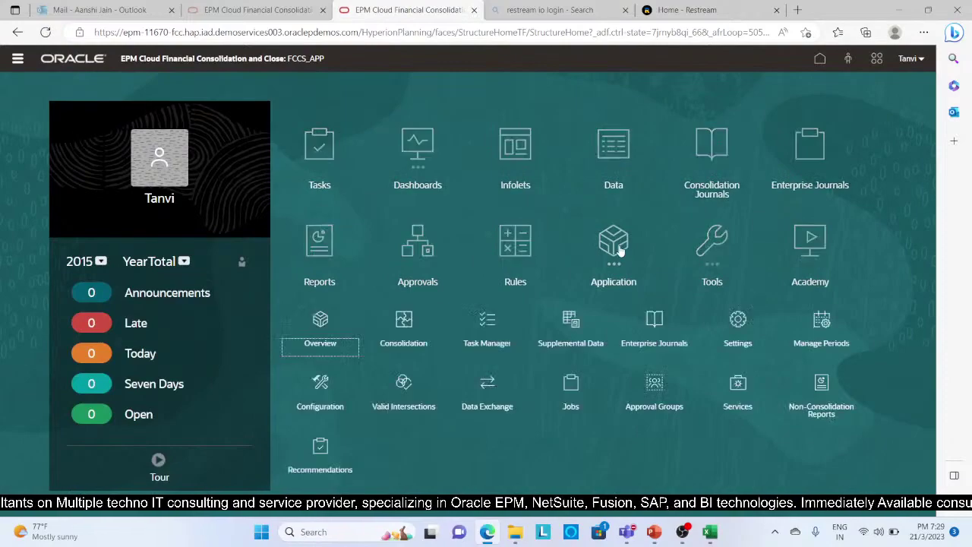
left_click(321, 321)
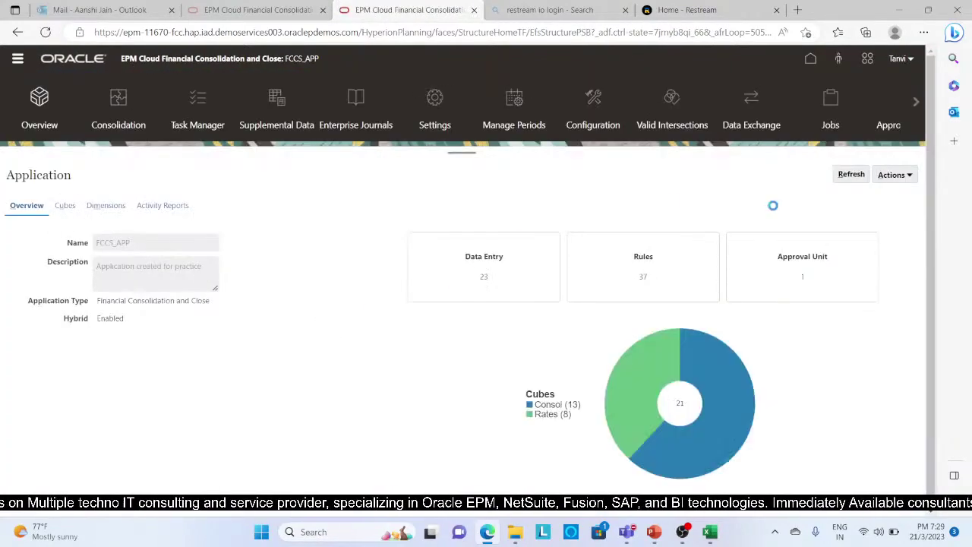
left_click(910, 175)
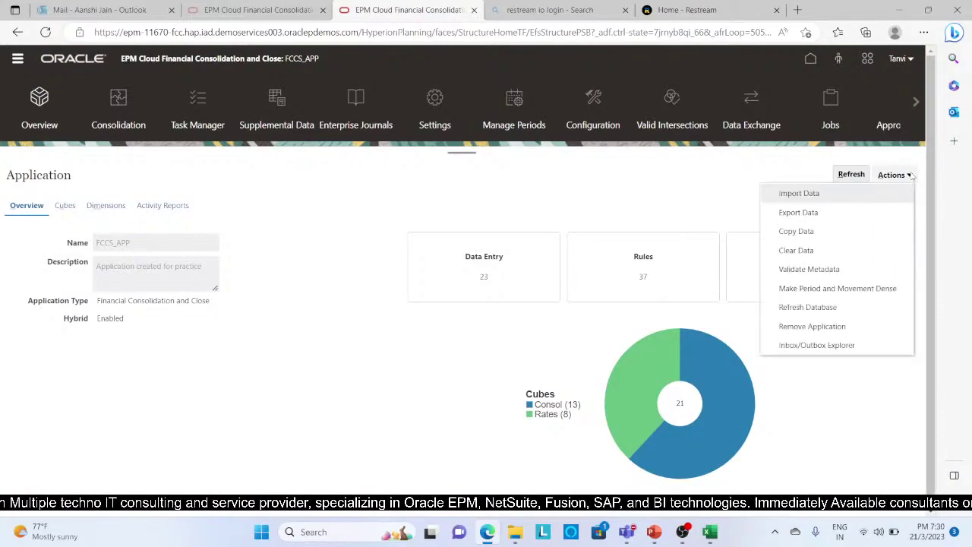
left_click(839, 269)
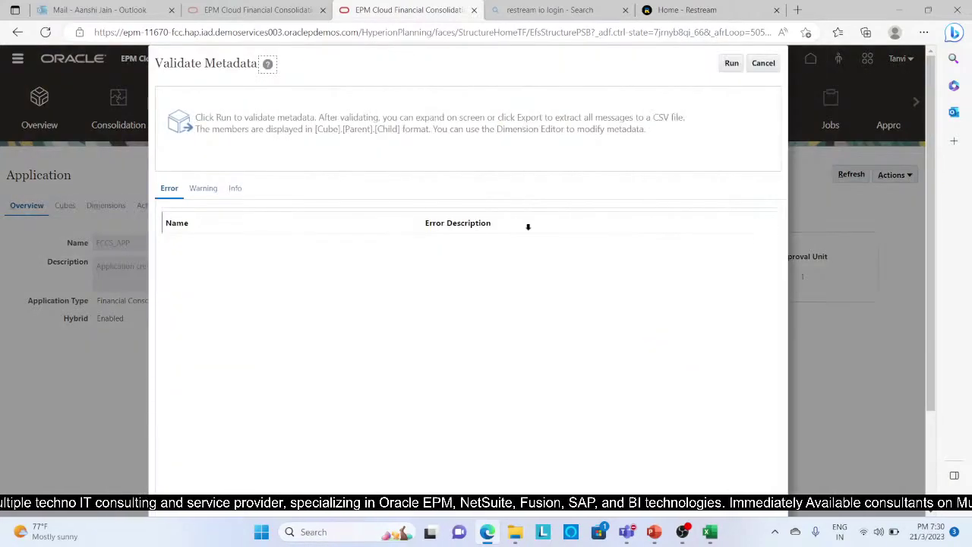
left_click(730, 63)
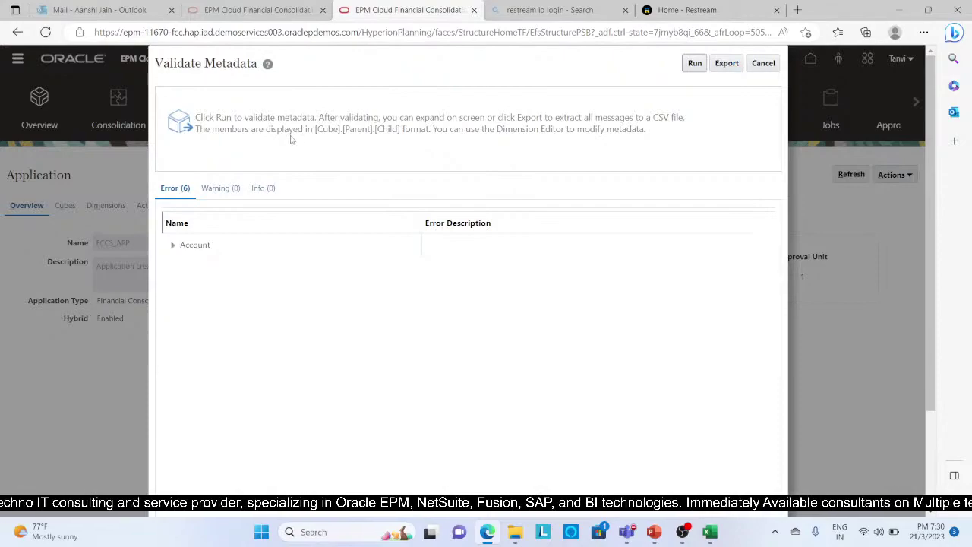
left_click(174, 246)
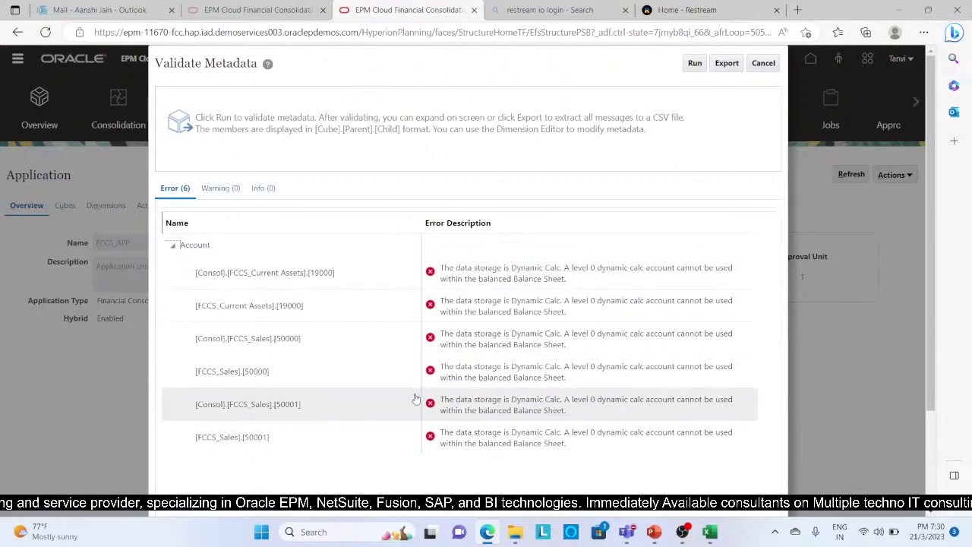
left_click(768, 67)
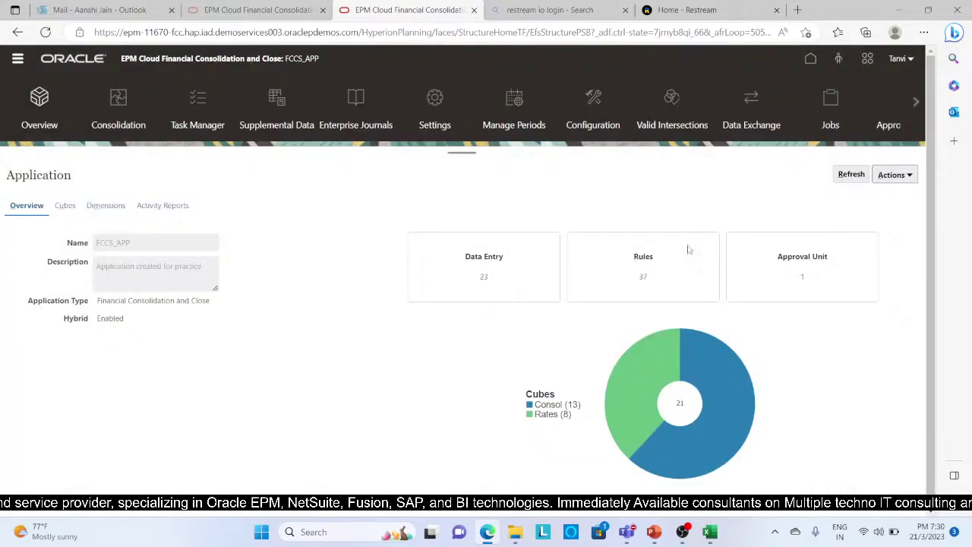